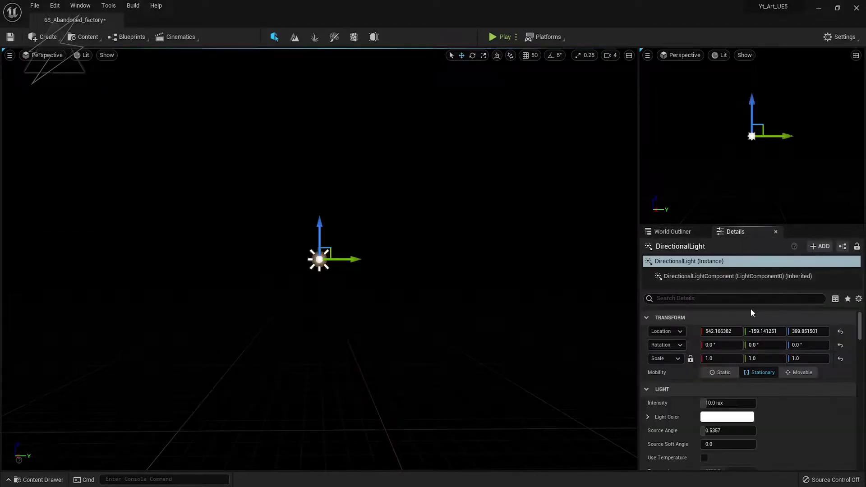
- Add a Sky Atmosphere actor to the level
{"action": "type", "text": "atmo"}
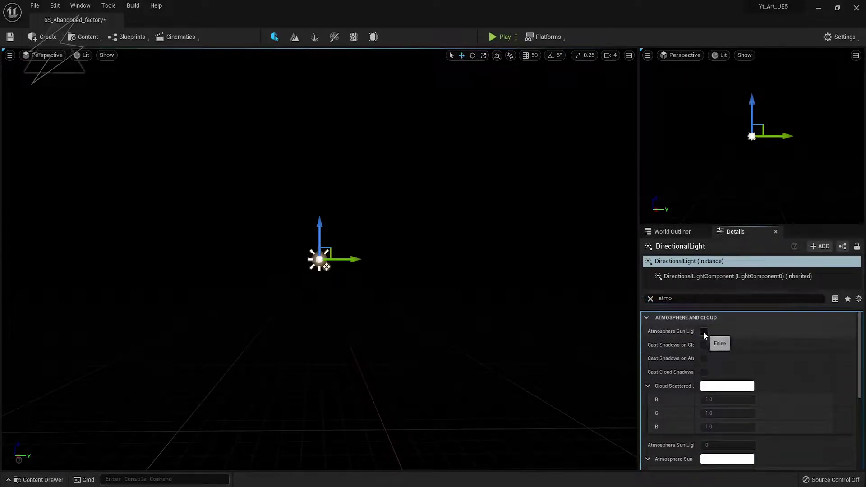
{"action": "key", "text": "Escape"}
{"action": "left_click", "coordinate": [50, 38]}
{"action": "mouse_move", "coordinate": [81, 91]}
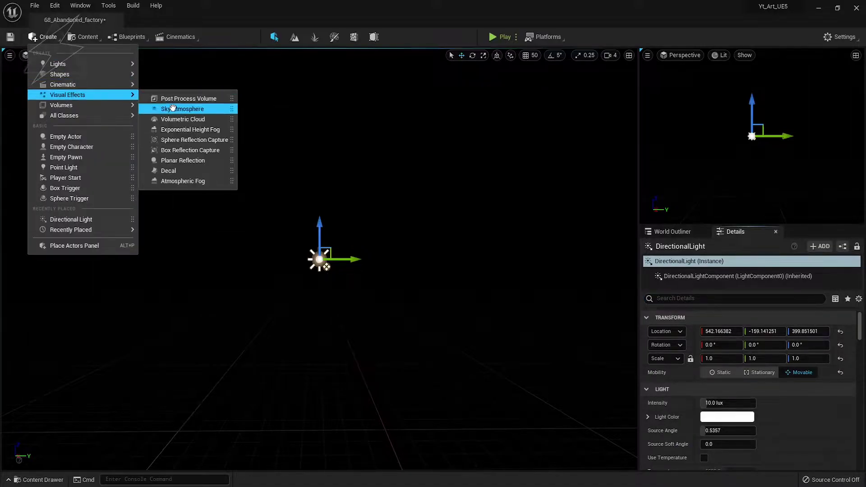
{"action": "left_click_drag", "start_coordinate": [180, 107], "coordinate": [405, 297]}
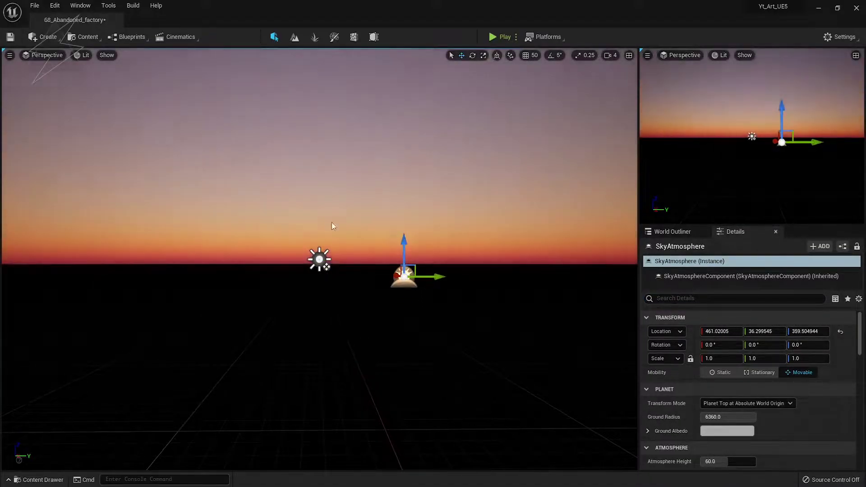
- Add Exponential Height Fog and set its Fog Inscattering colour to black
{"action": "left_click", "coordinate": [45, 38]}
{"action": "mouse_move", "coordinate": [67, 95]}
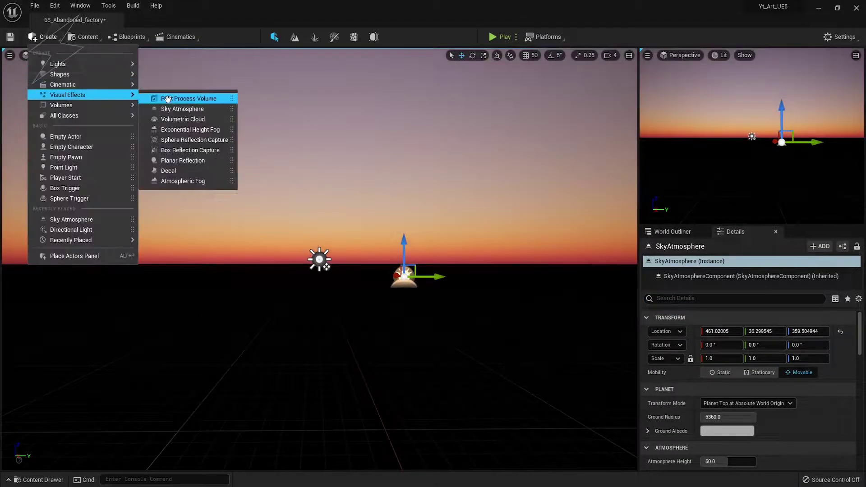
{"action": "left_click", "coordinate": [176, 129]}
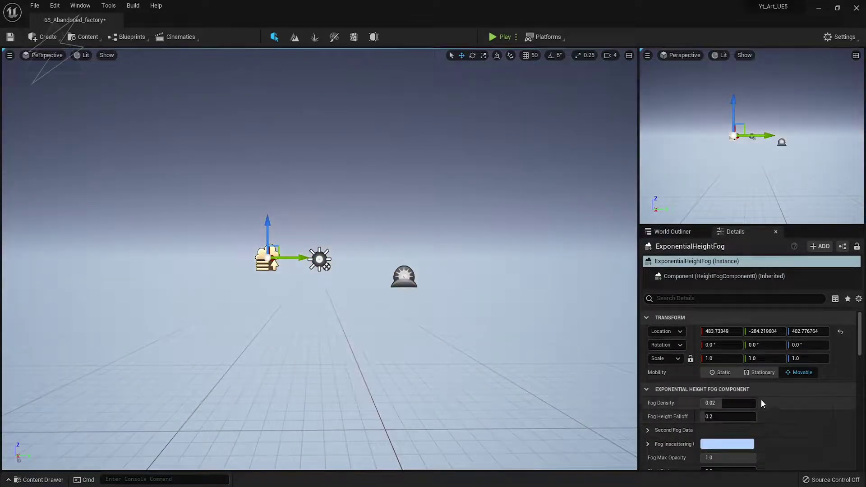
{"action": "scroll", "coordinate": [761, 399], "scroll_direction": "down", "scroll_amount": 3}
{"action": "left_click", "coordinate": [725, 356]}
{"action": "left_click_drag", "start_coordinate": [658, 343], "coordinate": [659, 372]}
{"action": "left_click", "coordinate": [659, 481]}
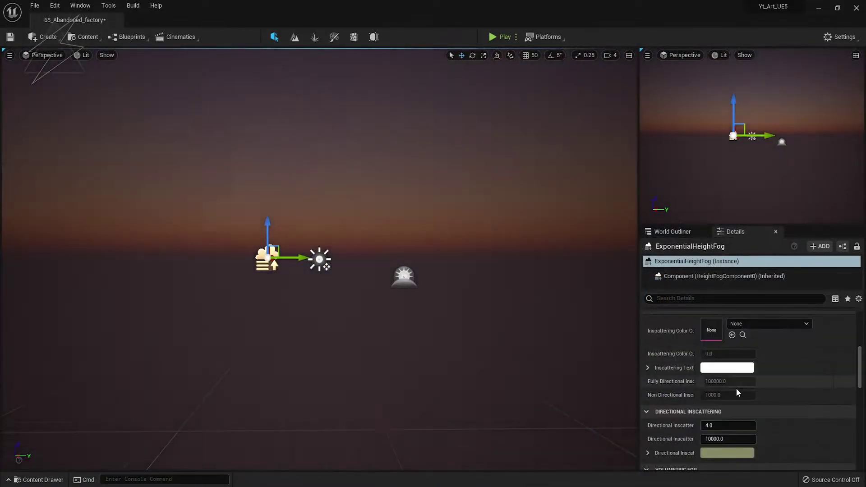
{"action": "left_click", "coordinate": [736, 393]}
{"action": "left_click", "coordinate": [660, 481]}
{"action": "scroll", "coordinate": [717, 415], "scroll_direction": "up", "scroll_amount": 5}
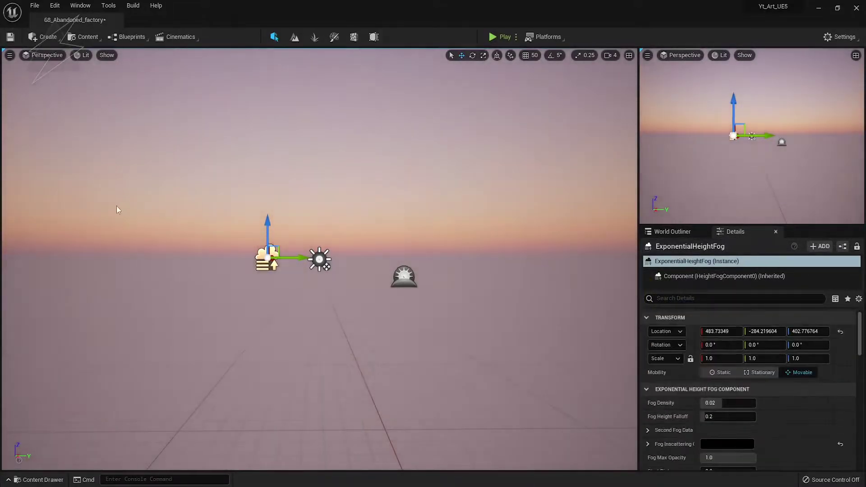
- Add a real-time Sky Light and switch into Landscape mode
{"action": "left_click", "coordinate": [48, 37]}
{"action": "mouse_move", "coordinate": [60, 69]}
{"action": "left_click", "coordinate": [174, 110]}
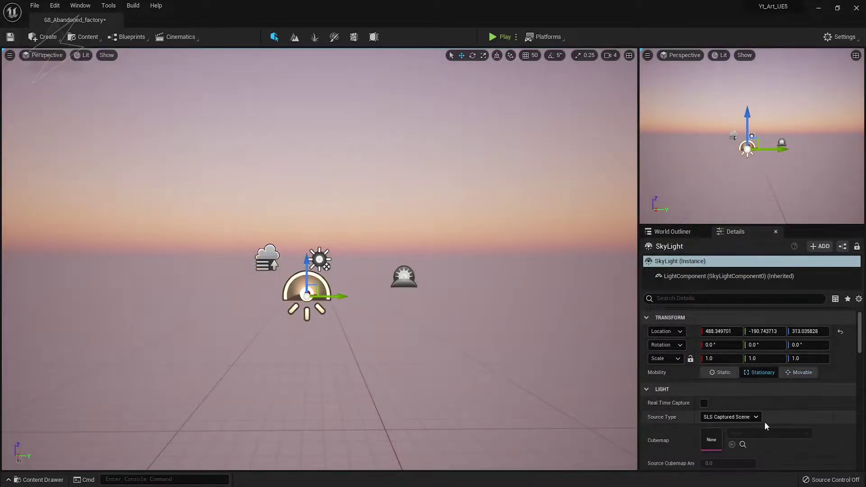
{"action": "scroll", "coordinate": [406, 342], "scroll_direction": "up", "scroll_amount": 2}
{"action": "scroll", "coordinate": [370, 253], "scroll_direction": "down", "scroll_amount": 4}
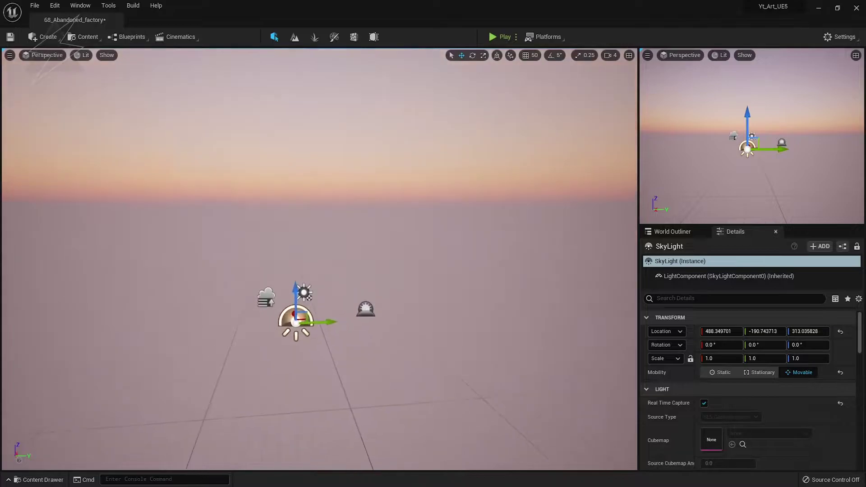
{"action": "scroll", "coordinate": [334, 162], "scroll_direction": "up", "scroll_amount": 3}
{"action": "left_click", "coordinate": [294, 39]}
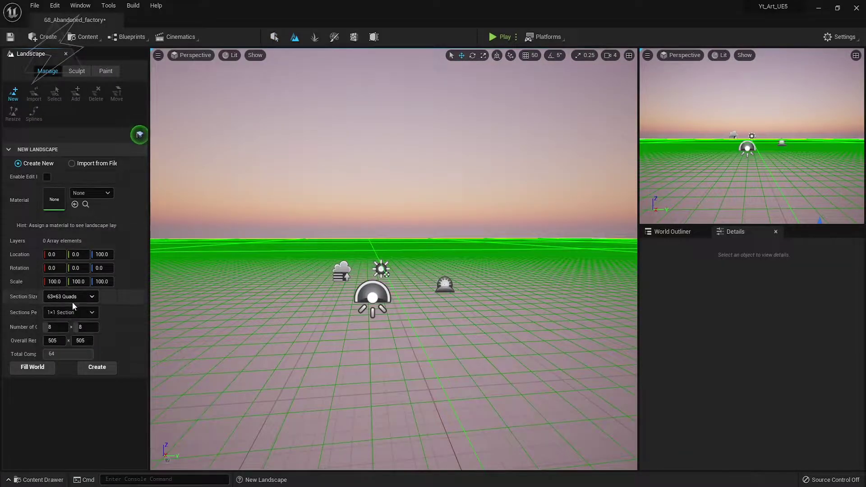
- Create a landscape with 2x2 sections per component and assign the Landscape_Inst material
{"action": "left_click", "coordinate": [68, 342]}
{"action": "left_click", "coordinate": [97, 366]}
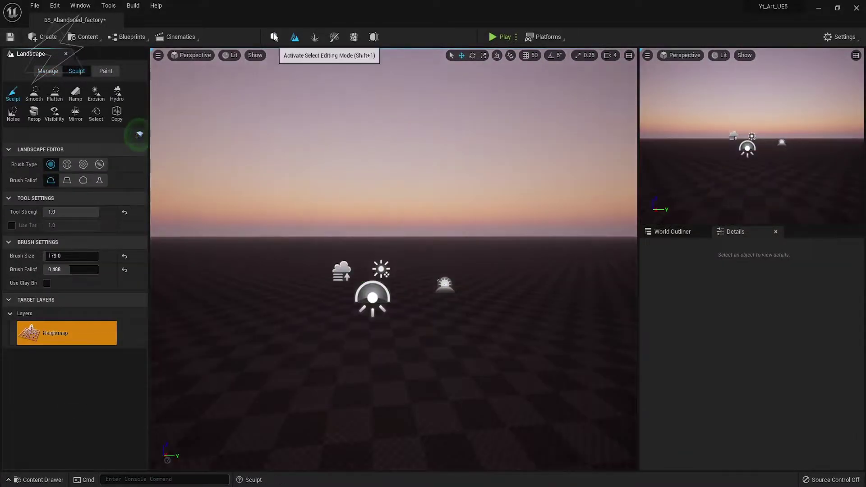
{"action": "left_click", "coordinate": [273, 37]}
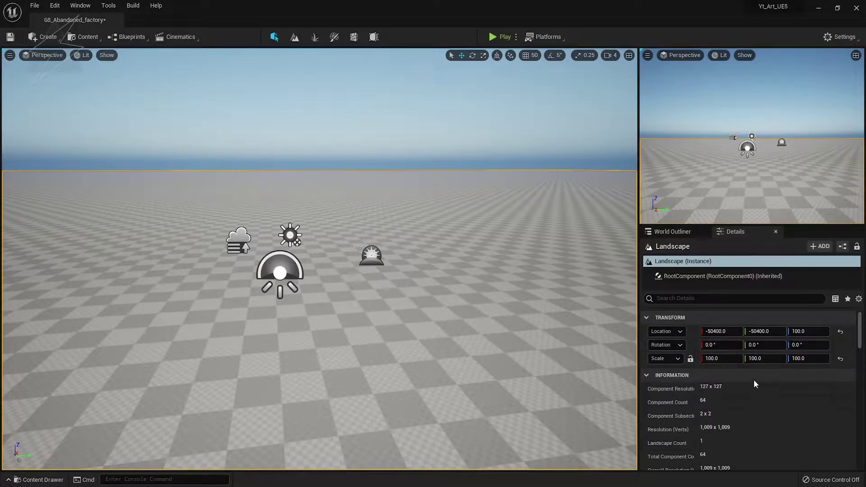
{"action": "scroll", "coordinate": [754, 381], "scroll_direction": "down", "scroll_amount": 3}
{"action": "left_click", "coordinate": [732, 403]}
- Create non weight-blended layer info for the Dirt1 and Puddle paint layers
{"action": "left_click", "coordinate": [294, 37]}
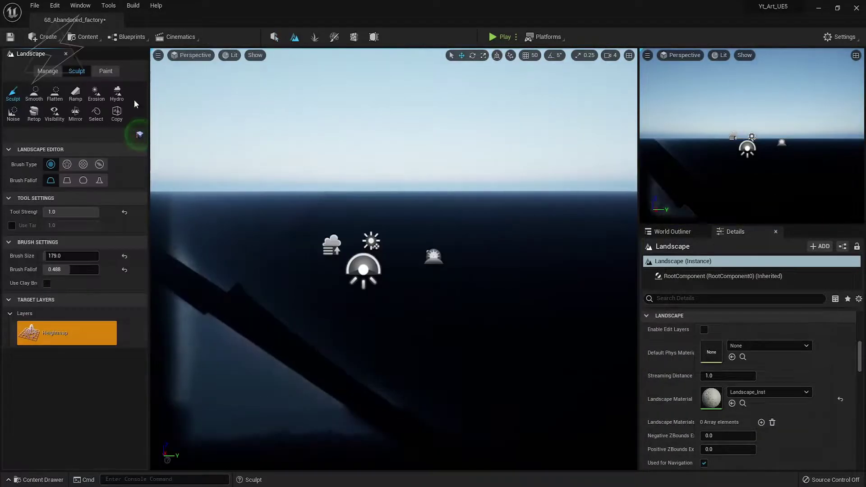
{"action": "left_click", "coordinate": [110, 317]}
{"action": "left_click", "coordinate": [129, 341]}
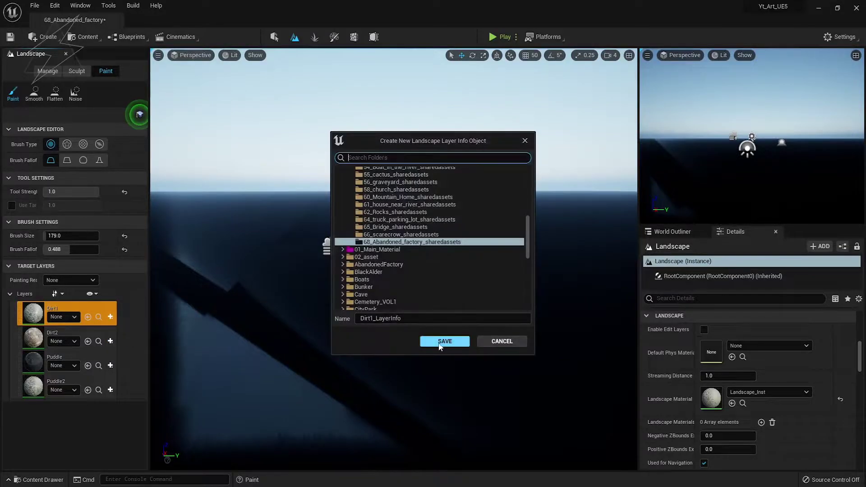
{"action": "left_click", "coordinate": [443, 341]}
{"action": "left_click", "coordinate": [110, 365]}
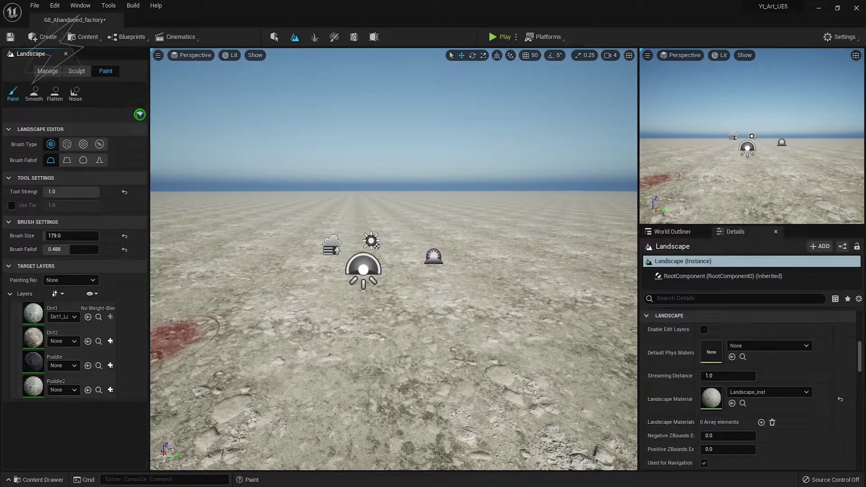
{"action": "left_click", "coordinate": [45, 359]}
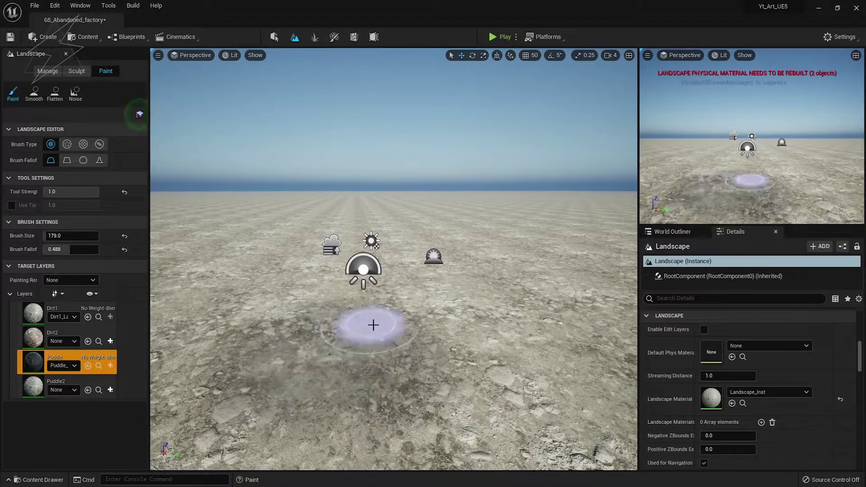
- Paint puddle patches across the landscape centre and save the level
{"action": "left_click_drag", "start_coordinate": [373, 325], "coordinate": [172, 331]}
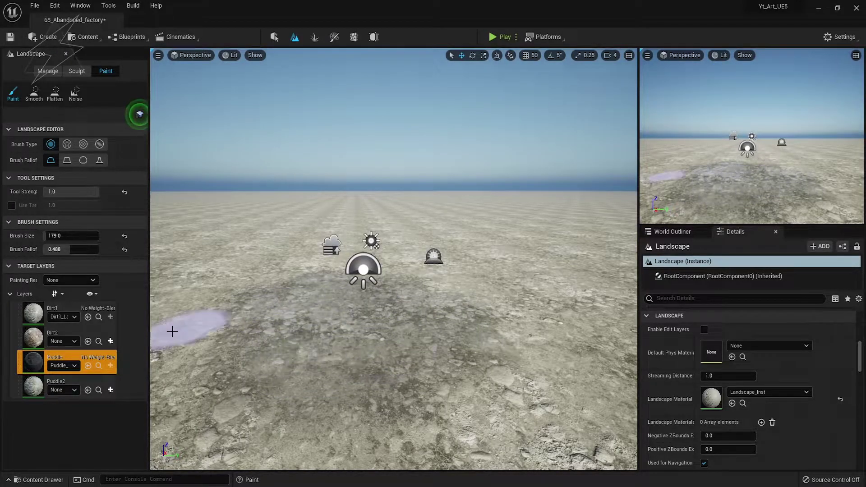
{"action": "key", "text": "shift+1"}
{"action": "key", "text": "ctrl+s"}
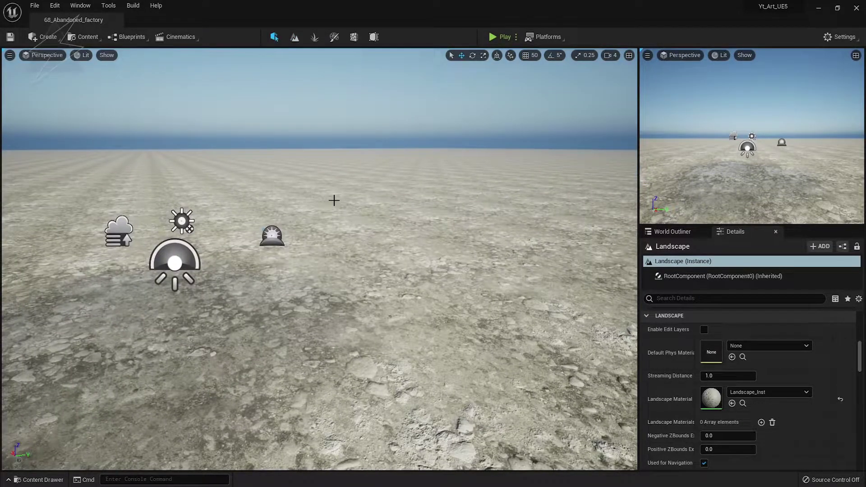
- Make the viewport fill the screen with F11 and frame the landscape
{"action": "right_click_drag", "start_coordinate": [334, 200], "coordinate": [343, 192]}
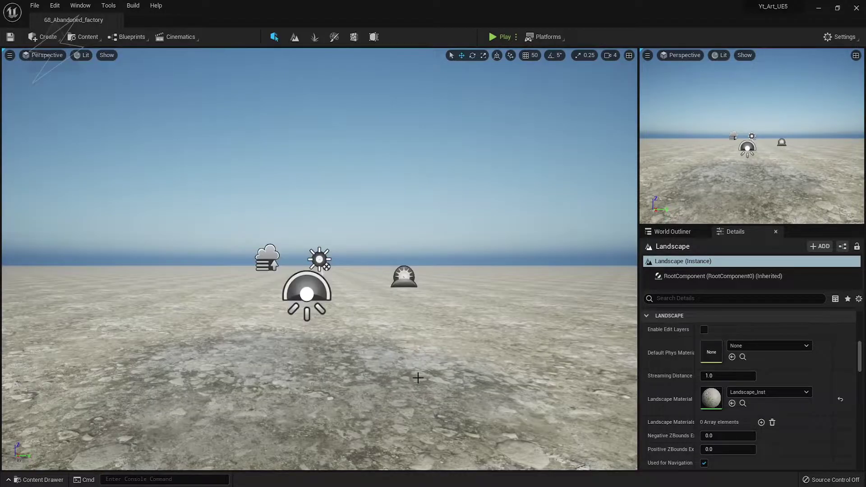
{"action": "key", "text": "F11"}
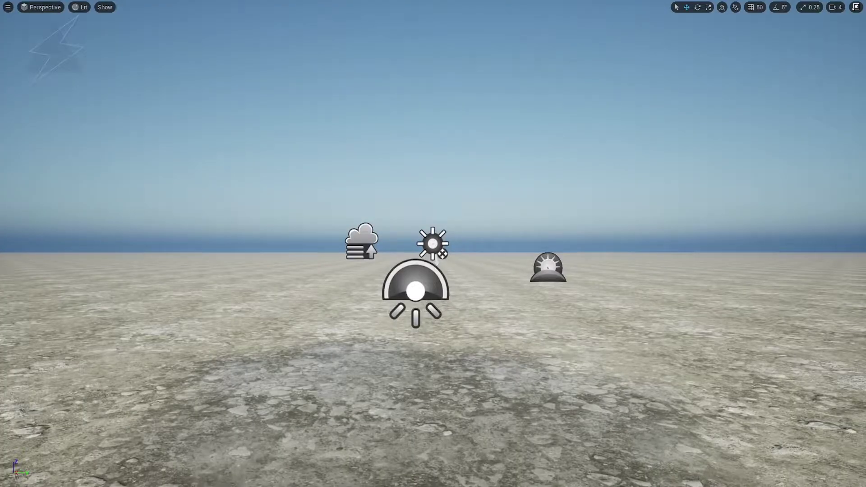
{"action": "right_click_drag", "start_coordinate": [281, 318], "coordinate": [207, 380]}
{"action": "right_click_drag", "start_coordinate": [281, 318], "coordinate": [271, 296]}
- Place a brick factory building on the left, turn it slightly, and move the light actors closer
{"action": "mouse_move", "coordinate": [3, 271]}
{"action": "left_mouse_down"}
{"action": "mouse_move", "coordinate": [413, 288]}
{"action": "mouse_move", "coordinate": [210, 286]}
{"action": "mouse_move", "coordinate": [236, 284]}
{"action": "left_mouse_up"}
{"action": "key", "text": "e"}
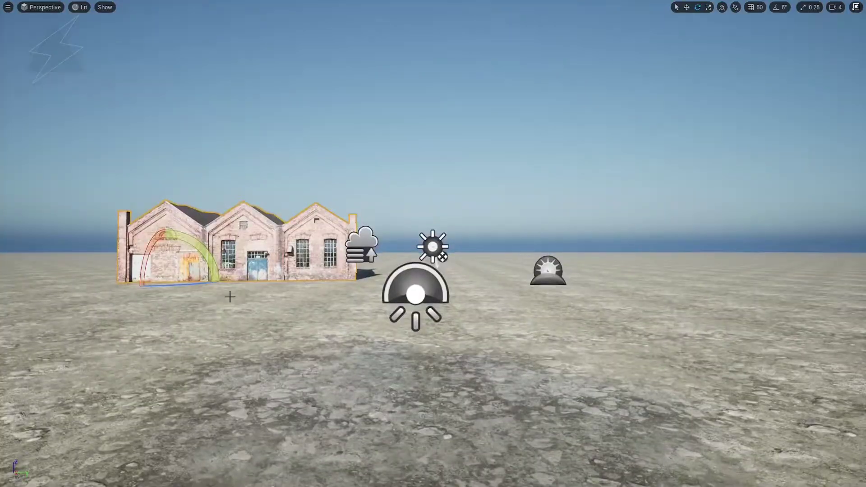
{"action": "left_click", "coordinate": [434, 262]}
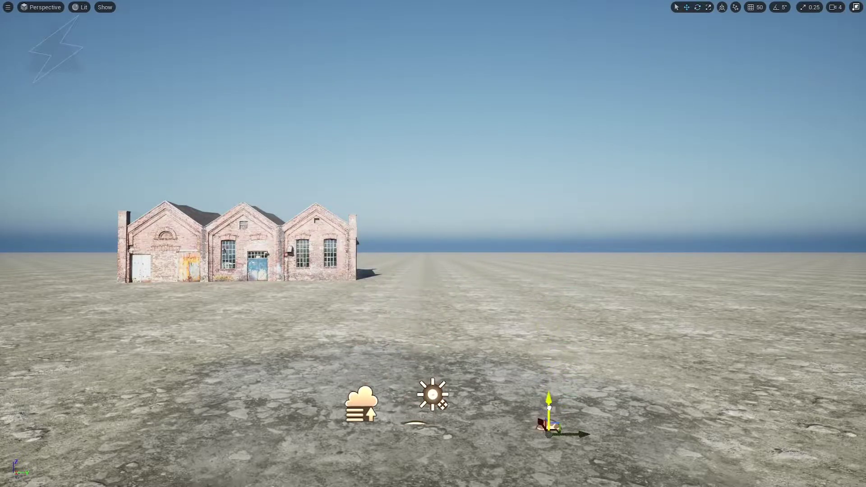
{"action": "left_click_drag", "start_coordinate": [545, 244], "coordinate": [545, 345]}
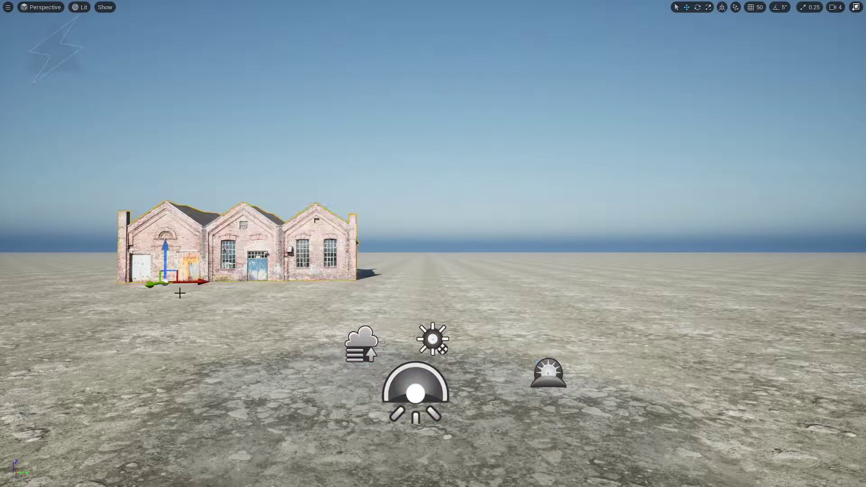
- Nudge the brick buildings into place and rotate the red-doored hangar to face them
{"action": "left_click_drag", "start_coordinate": [204, 283], "coordinate": [212, 287]}
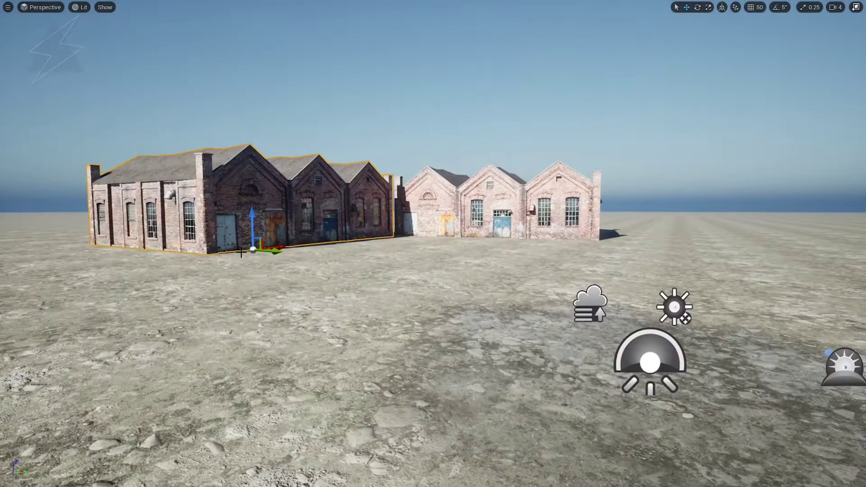
{"action": "left_click_drag", "start_coordinate": [285, 247], "coordinate": [386, 172]}
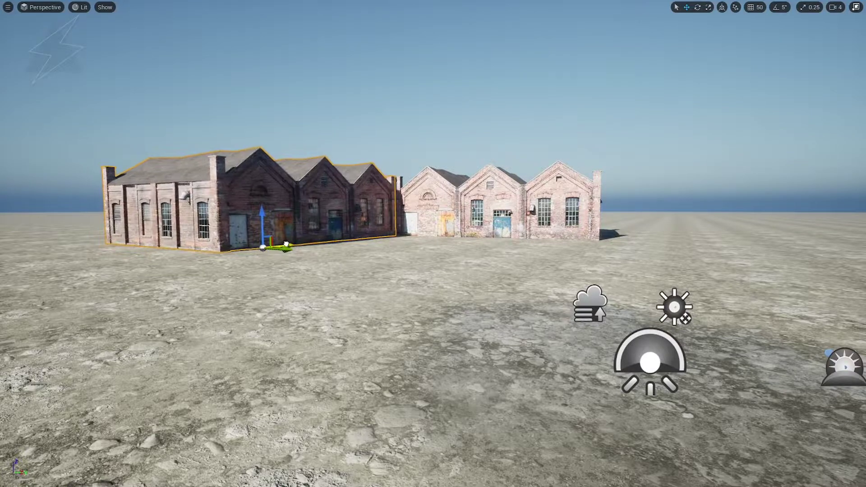
{"action": "right_click_drag", "start_coordinate": [408, 153], "coordinate": [434, 158]}
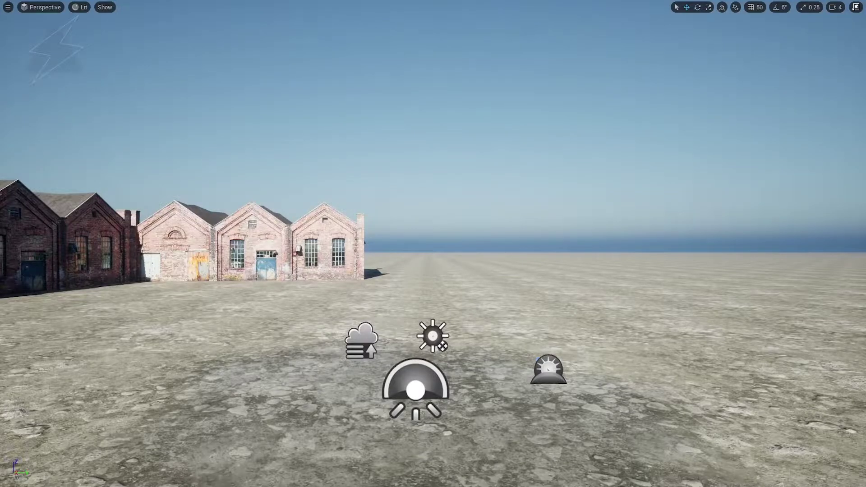
{"action": "mouse_move", "coordinate": [555, 334]}
{"action": "left_mouse_down"}
{"action": "mouse_move", "coordinate": [503, 321]}
{"action": "mouse_move", "coordinate": [573, 310]}
{"action": "left_mouse_up"}
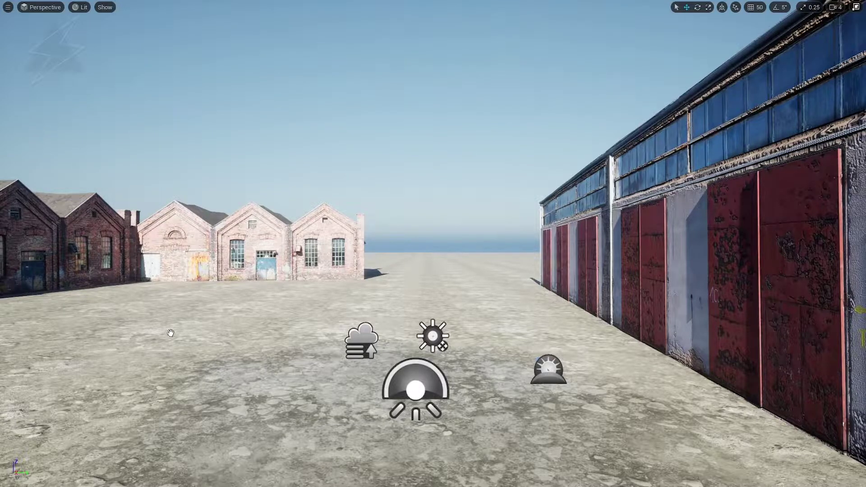
- Swing the white plaster wall out from behind the hangar and slide it right into the yard
{"action": "key", "text": "e"}
{"action": "left_click_drag", "start_coordinate": [514, 289], "coordinate": [360, 297]}
{"action": "key", "text": "e"}
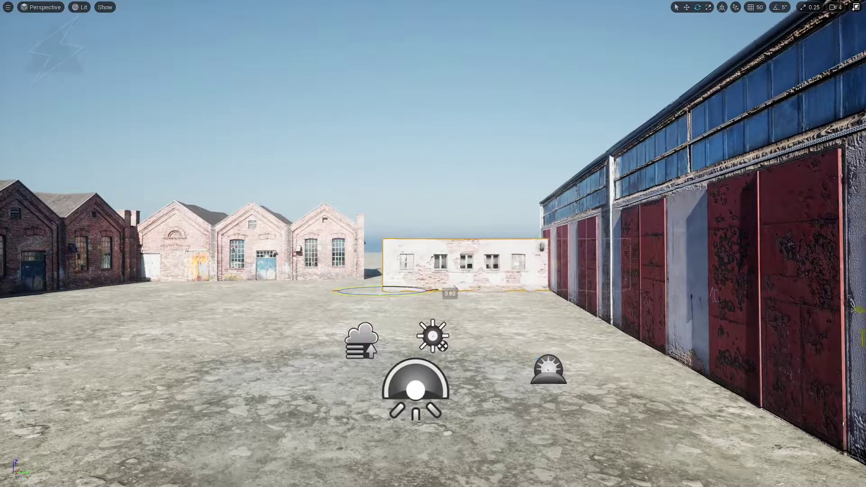
{"action": "scroll", "coordinate": [380, 294], "scroll_direction": "up", "scroll_amount": 5}
{"action": "scroll", "coordinate": [397, 293], "scroll_direction": "up", "scroll_amount": 5}
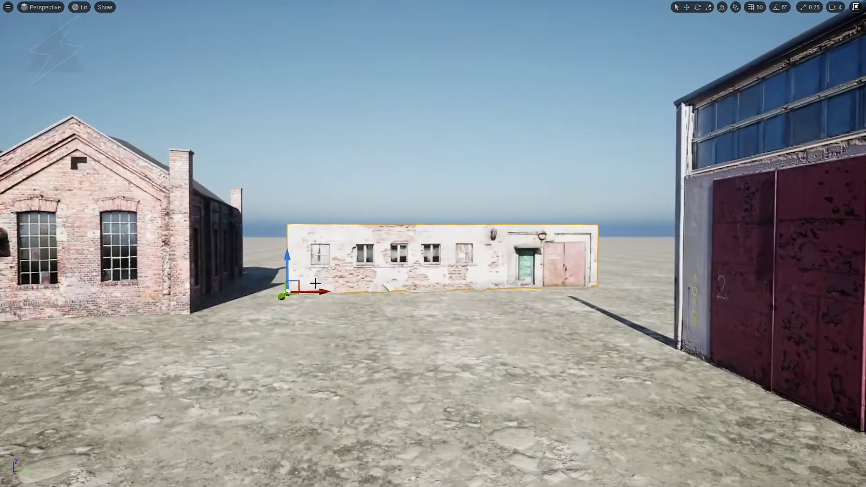
{"action": "left_click_drag", "start_coordinate": [426, 291], "coordinate": [459, 291]}
{"action": "scroll", "coordinate": [429, 262], "scroll_direction": "down", "scroll_amount": 10}
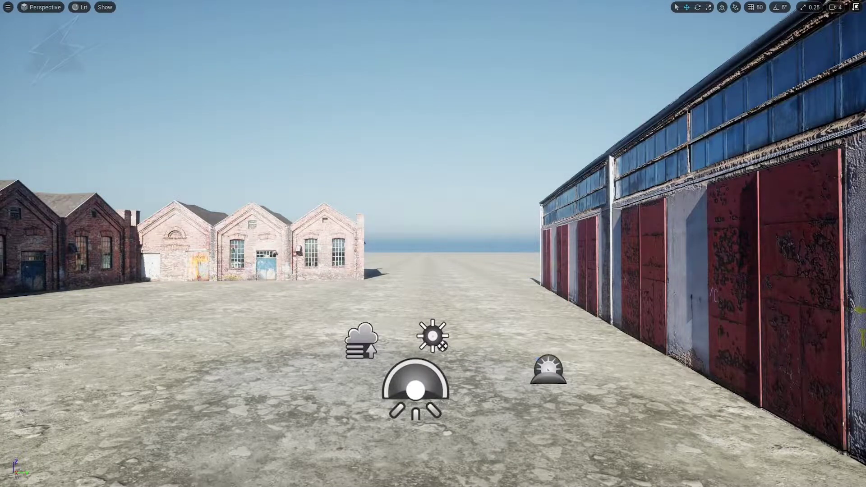
- Turn the yard wall to face the camera and slide it into position
{"action": "left_click", "coordinate": [467, 279]}
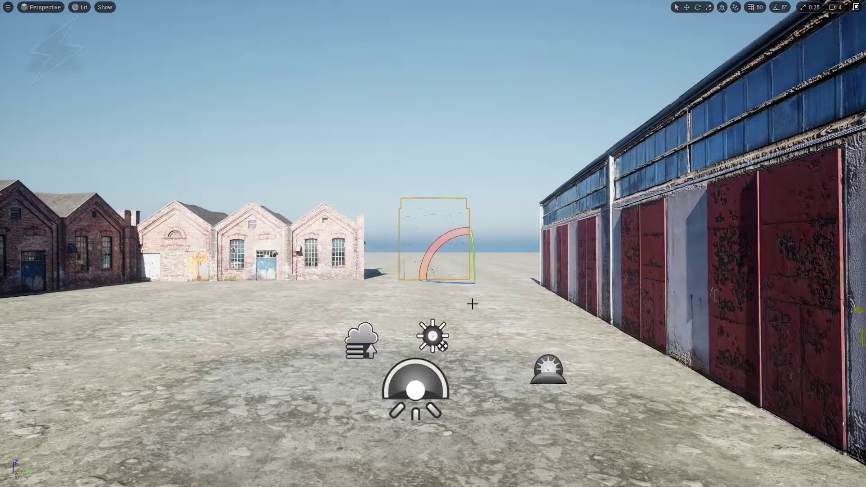
{"action": "left_click_drag", "start_coordinate": [517, 280], "coordinate": [518, 285]}
{"action": "key", "text": "w"}
{"action": "left_click_drag", "start_coordinate": [440, 279], "coordinate": [405, 278]}
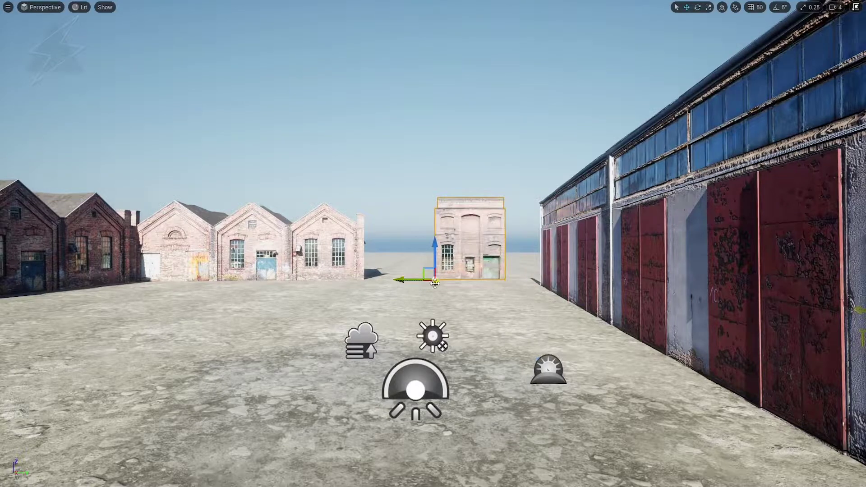
{"action": "scroll", "coordinate": [428, 293], "scroll_direction": "up", "scroll_amount": 3}
{"action": "scroll", "coordinate": [415, 316], "scroll_direction": "up", "scroll_amount": 5}
{"action": "scroll", "coordinate": [405, 340], "scroll_direction": "up", "scroll_amount": 3}
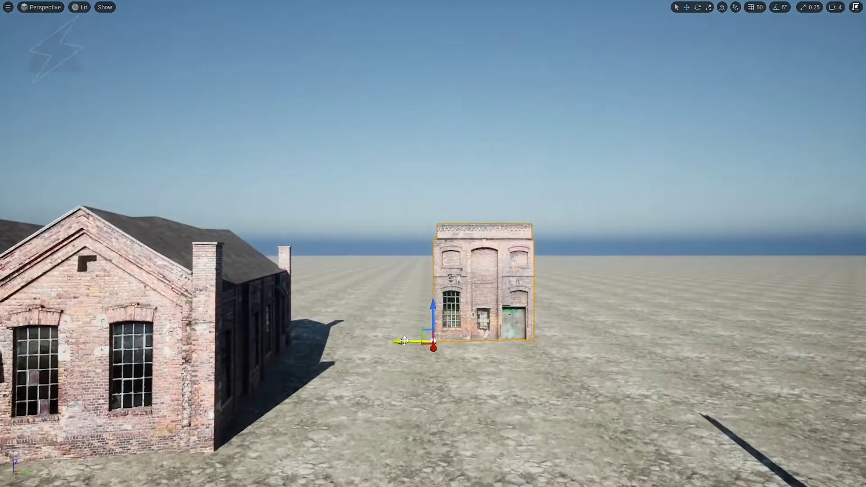
{"action": "mouse_move", "coordinate": [405, 341]}
{"action": "left_mouse_down"}
{"action": "mouse_move", "coordinate": [457, 342]}
{"action": "mouse_move", "coordinate": [532, 367]}
{"action": "mouse_move", "coordinate": [551, 388]}
{"action": "mouse_move", "coordinate": [370, 356]}
{"action": "left_mouse_up"}
- Duplicate the brick wall beside the original and add a wall with a large arched window
{"action": "key", "text": "e"}
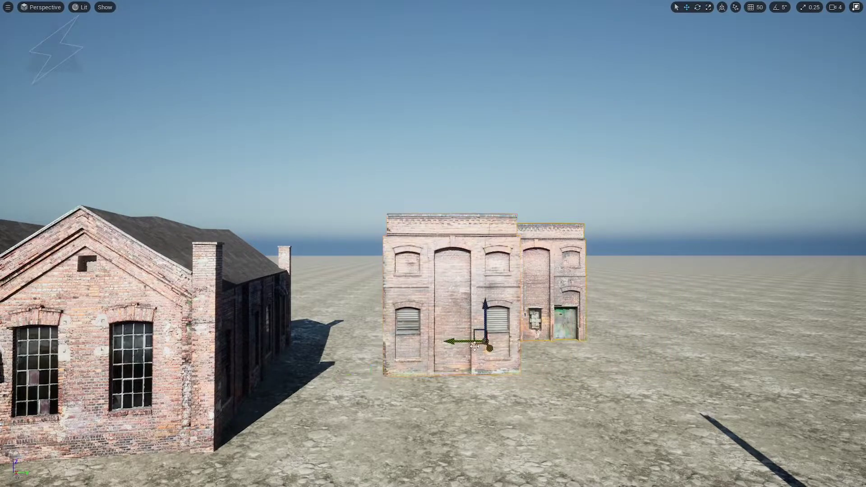
{"action": "mouse_move", "coordinate": [474, 346]}
{"action": "left_mouse_down"}
{"action": "mouse_move", "coordinate": [512, 384]}
{"action": "mouse_move", "coordinate": [513, 339]}
{"action": "mouse_move", "coordinate": [525, 351]}
{"action": "left_mouse_up"}
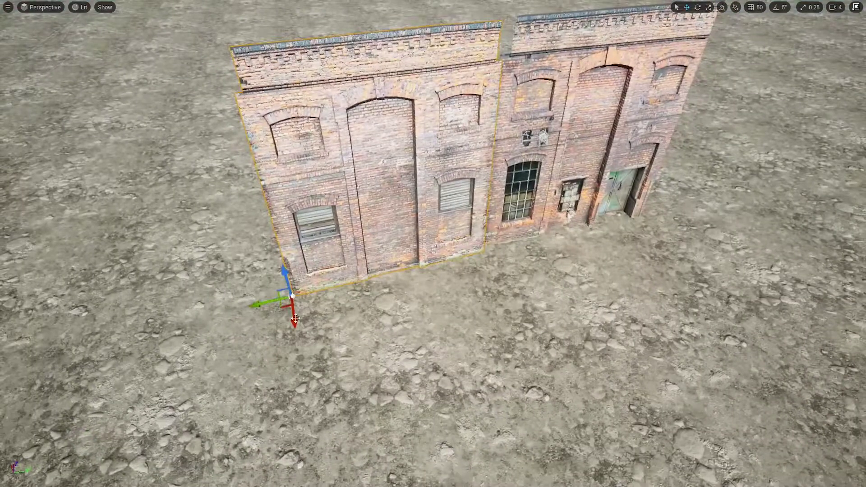
{"action": "left_click_drag", "start_coordinate": [295, 318], "coordinate": [294, 313]}
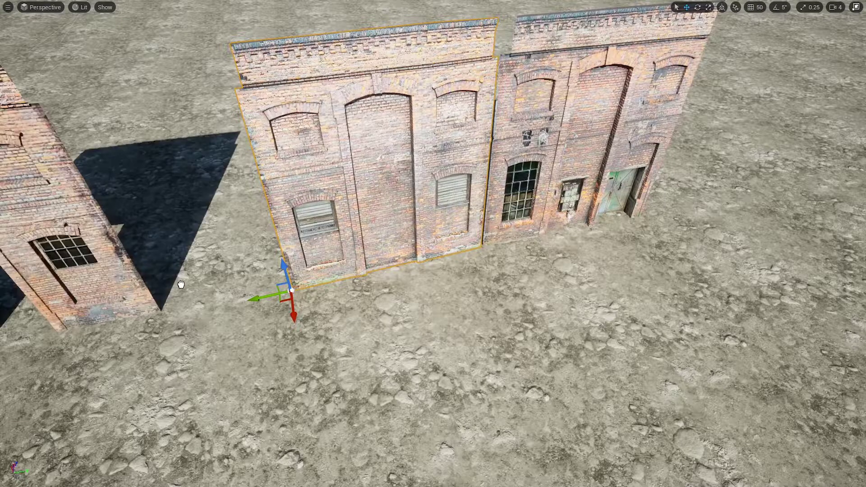
{"action": "left_click_drag", "start_coordinate": [158, 286], "coordinate": [254, 281]}
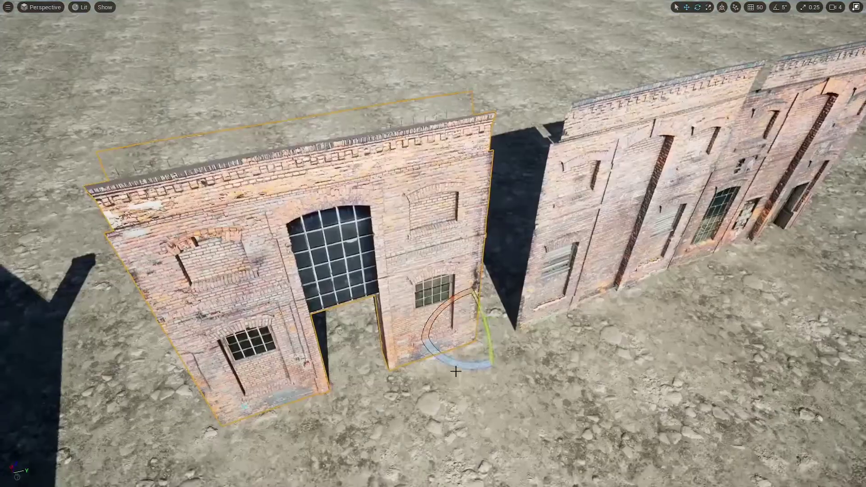
{"action": "mouse_move", "coordinate": [505, 295]}
{"action": "left_mouse_down"}
{"action": "mouse_move", "coordinate": [517, 310]}
{"action": "mouse_move", "coordinate": [532, 305]}
{"action": "left_mouse_up"}
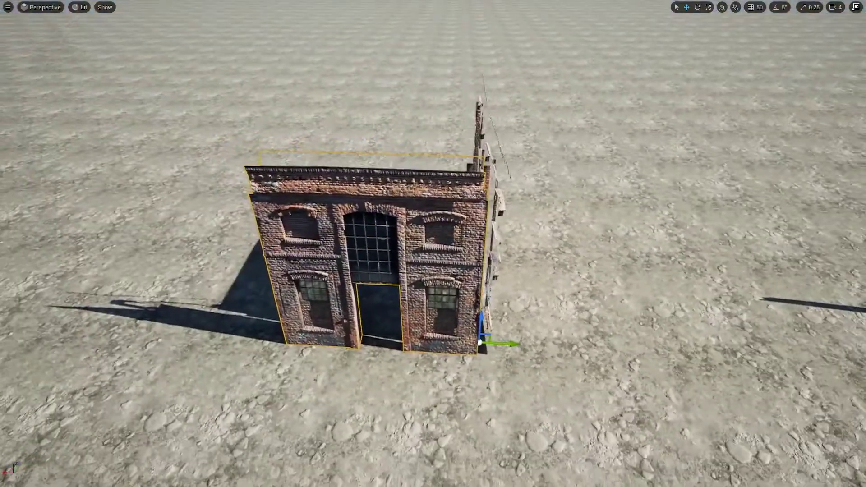
- Rotate the toppled wall -90° upright and slide it beside the building front
{"action": "left_click", "coordinate": [260, 328]}
{"action": "key", "text": "e"}
{"action": "left_click_drag", "start_coordinate": [271, 361], "coordinate": [237, 365]}
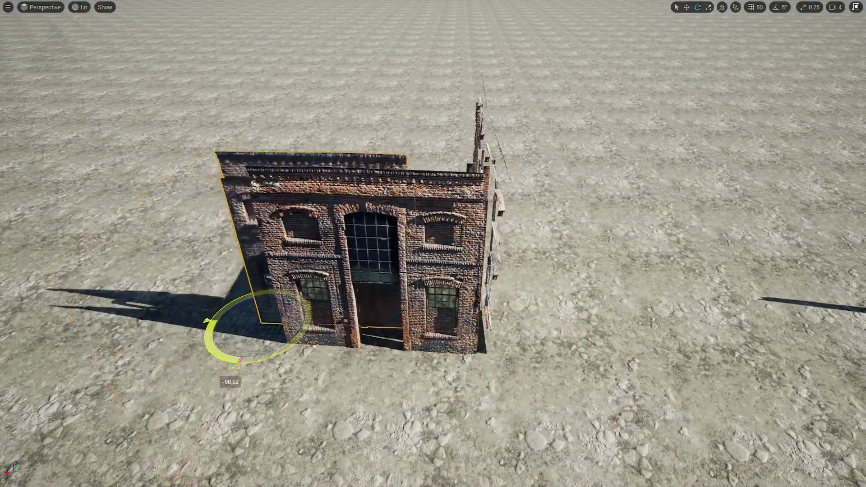
{"action": "left_click_drag", "start_coordinate": [259, 323], "coordinate": [94, 353]}
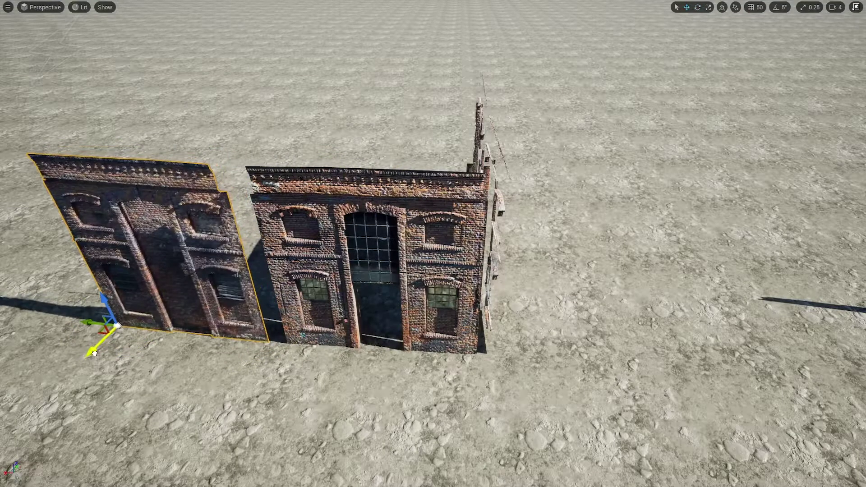
{"action": "scroll", "coordinate": [279, 310], "scroll_direction": "down", "scroll_amount": 5}
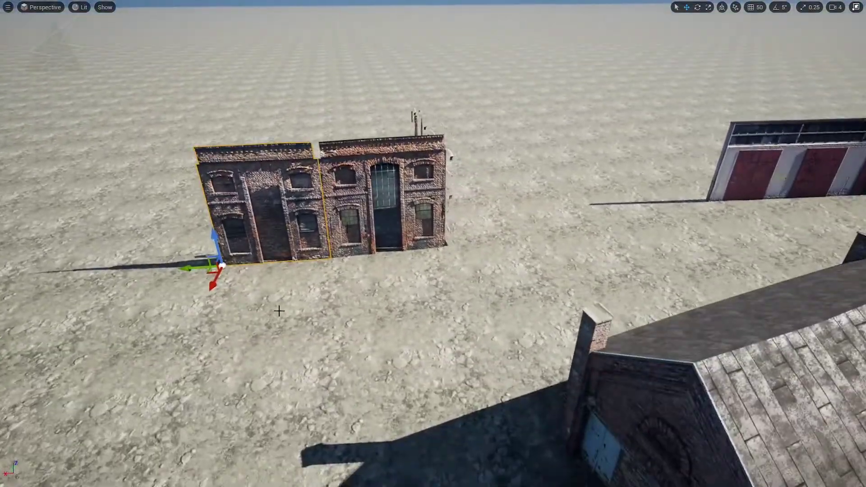
{"action": "key", "text": "f"}
{"action": "left_click_drag", "start_coordinate": [334, 218], "coordinate": [468, 306], "text": "alt"}
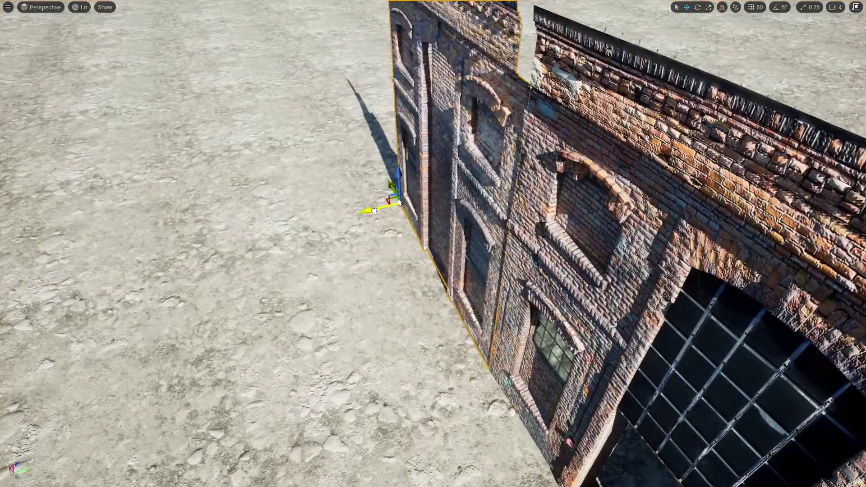
{"action": "left_click_drag", "start_coordinate": [468, 306], "coordinate": [77, 371], "text": "alt"}
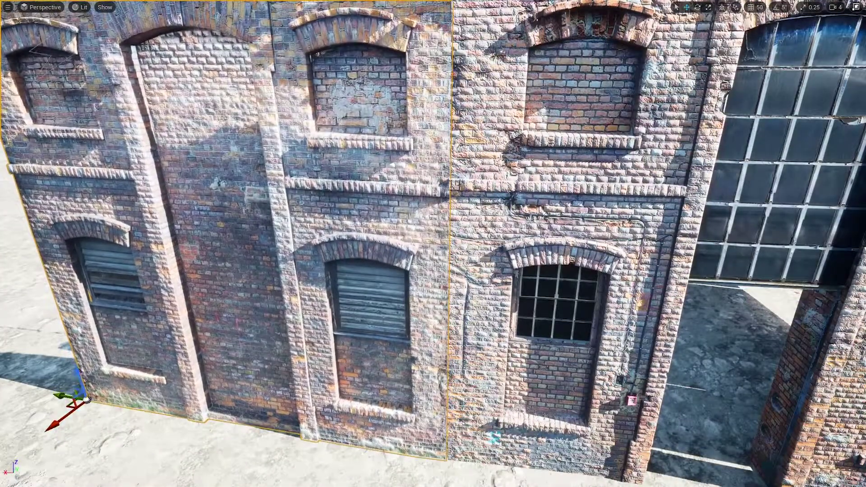
{"action": "right_click_drag", "start_coordinate": [77, 371], "coordinate": [294, 370], "text": "alt"}
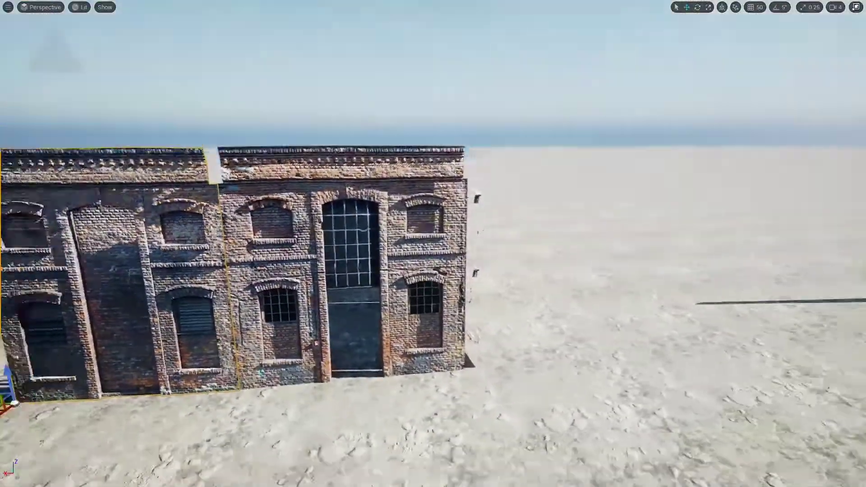
- Alt-drag a copy of the wall pair along Y to make a row of four sections
{"action": "left_click_drag", "start_coordinate": [523, 336], "coordinate": [487, 328], "text": "alt"}
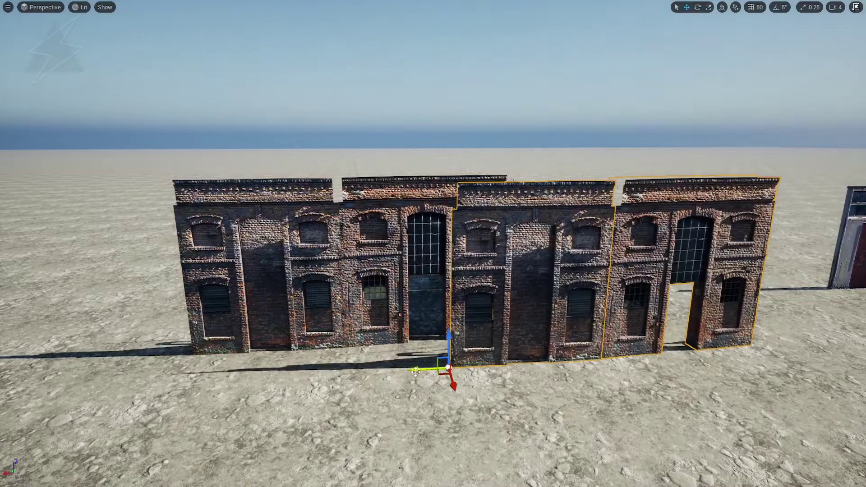
{"action": "left_click_drag", "start_coordinate": [415, 371], "coordinate": [235, 371]}
{"action": "key", "text": "ctrl+z"}
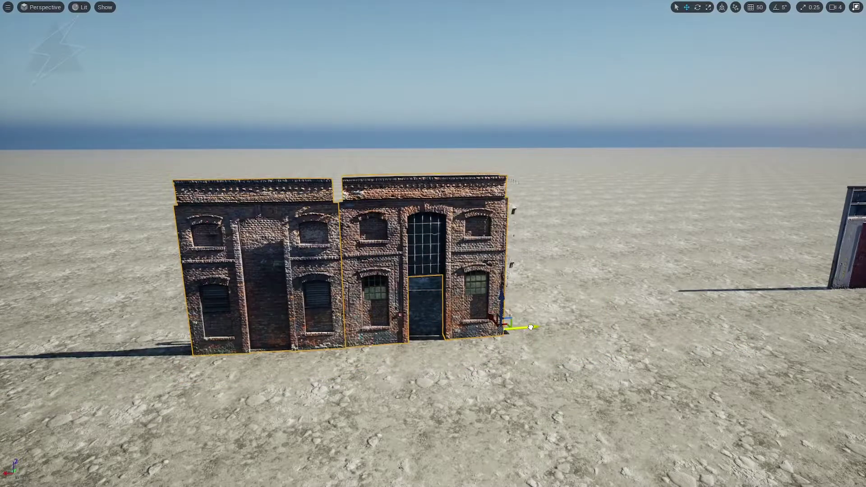
{"action": "left_click_drag", "start_coordinate": [531, 327], "coordinate": [487, 352], "text": "alt"}
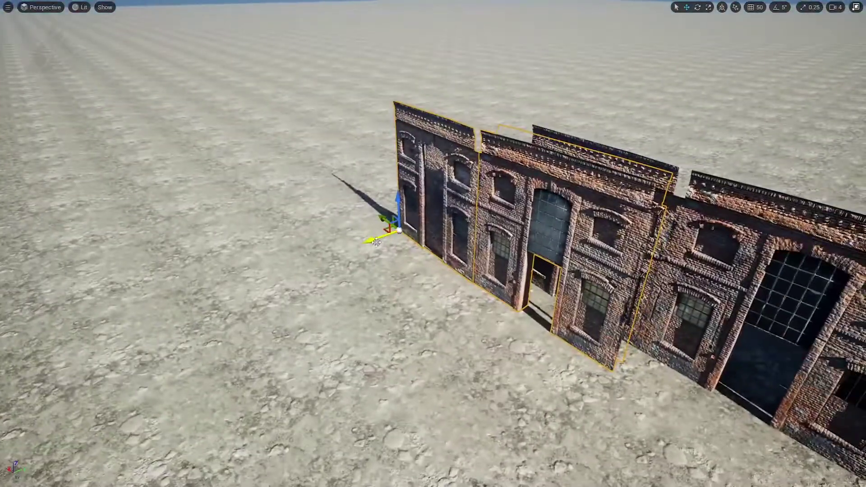
{"action": "left_click_drag", "start_coordinate": [377, 242], "coordinate": [352, 168]}
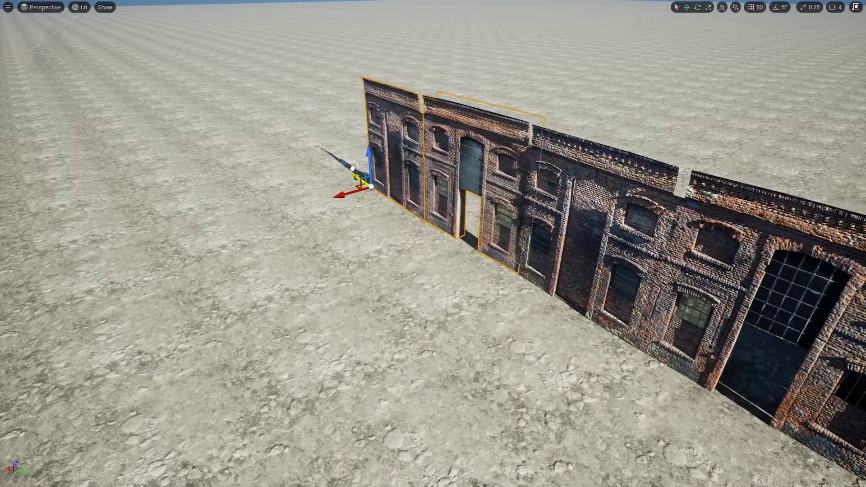
{"action": "left_click", "coordinate": [580, 27]}
{"action": "right_click_drag", "start_coordinate": [580, 27], "coordinate": [536, 253]}
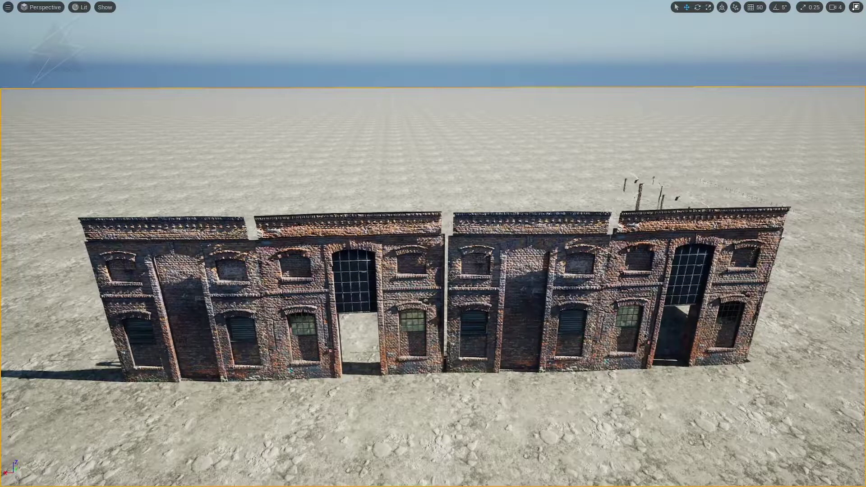
- Shift the brick pilaster to the right and stand it upright
{"action": "left_click", "coordinate": [212, 361]}
{"action": "mouse_move", "coordinate": [216, 374]}
{"action": "left_mouse_down"}
{"action": "mouse_move", "coordinate": [274, 392]}
{"action": "mouse_move", "coordinate": [265, 381]}
{"action": "mouse_move", "coordinate": [268, 355]}
{"action": "left_mouse_up"}
{"action": "key", "text": "w"}
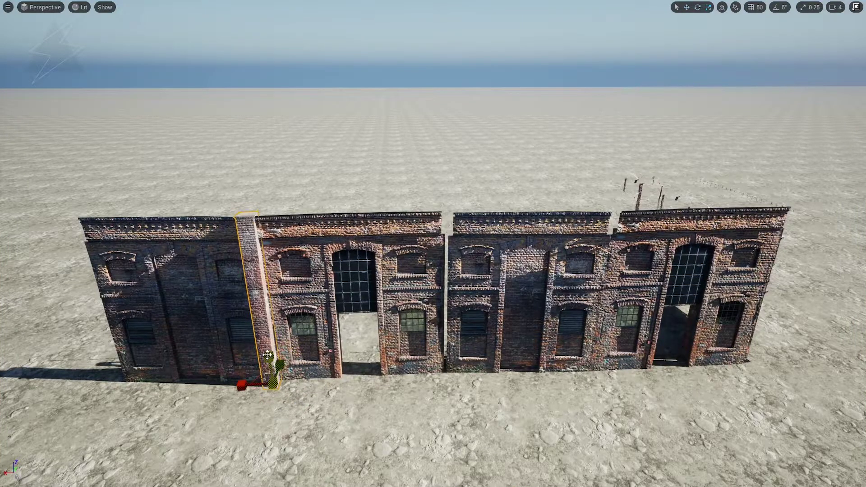
- Copy the pilaster onto the facade seams and move one to mid-wall on the adjoining wall
{"action": "mouse_move", "coordinate": [240, 383]}
{"action": "left_mouse_down", "text": "alt"}
{"action": "mouse_move", "coordinate": [563, 388]}
{"action": "mouse_move", "coordinate": [566, 371]}
{"action": "mouse_move", "coordinate": [623, 405]}
{"action": "left_mouse_up", "text": "alt"}
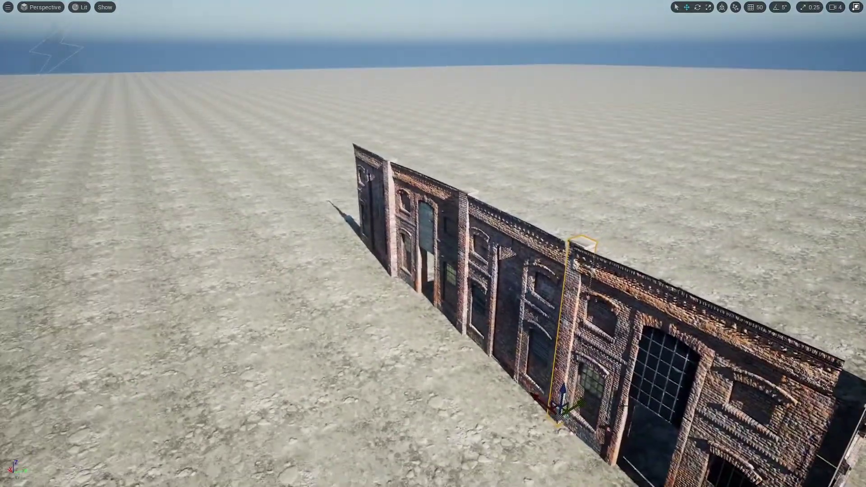
{"action": "left_click_drag", "start_coordinate": [538, 404], "coordinate": [570, 397]}
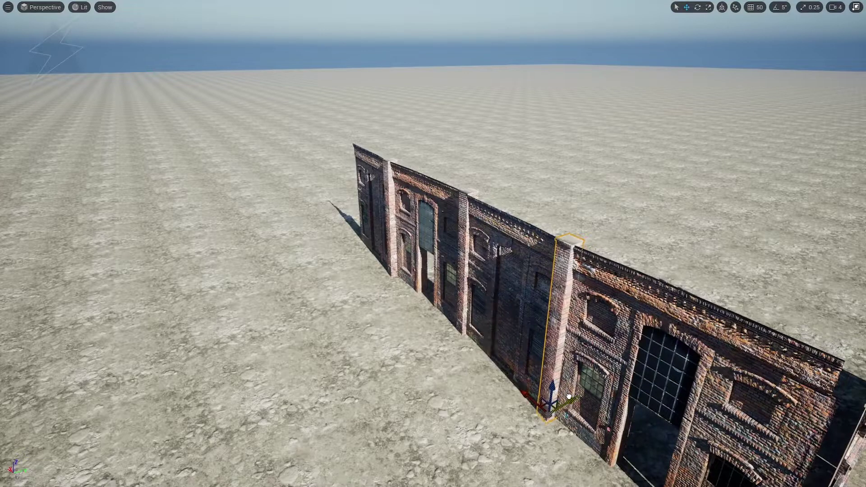
{"action": "mouse_move", "coordinate": [486, 325]}
{"action": "left_mouse_down", "text": "alt"}
{"action": "mouse_move", "coordinate": [436, 289]}
{"action": "mouse_move", "coordinate": [491, 381]}
{"action": "mouse_move", "coordinate": [527, 393]}
{"action": "left_mouse_up", "text": "alt"}
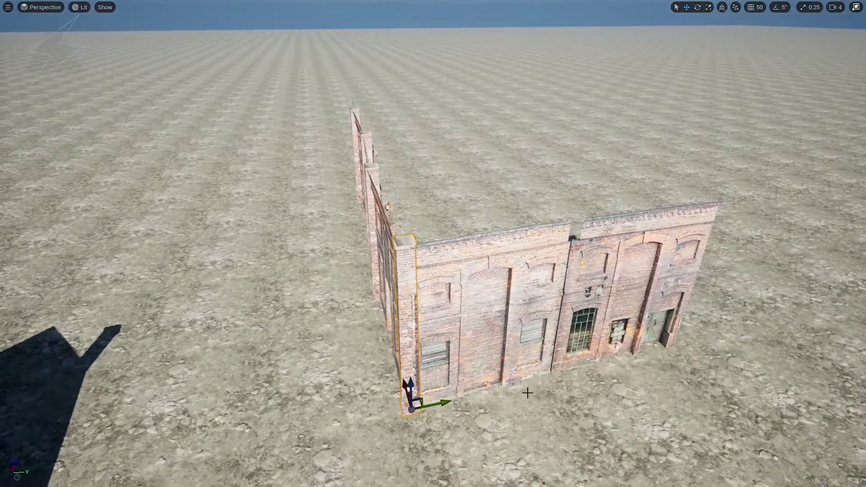
{"action": "left_click_drag", "start_coordinate": [446, 404], "coordinate": [580, 401]}
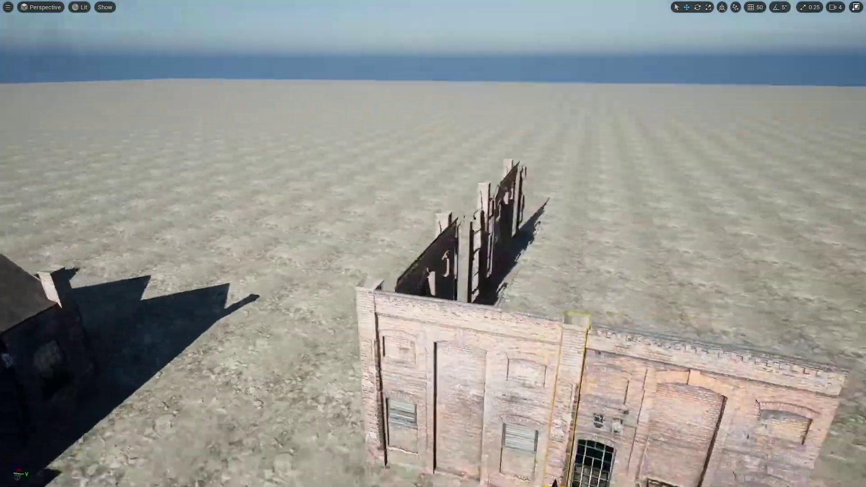
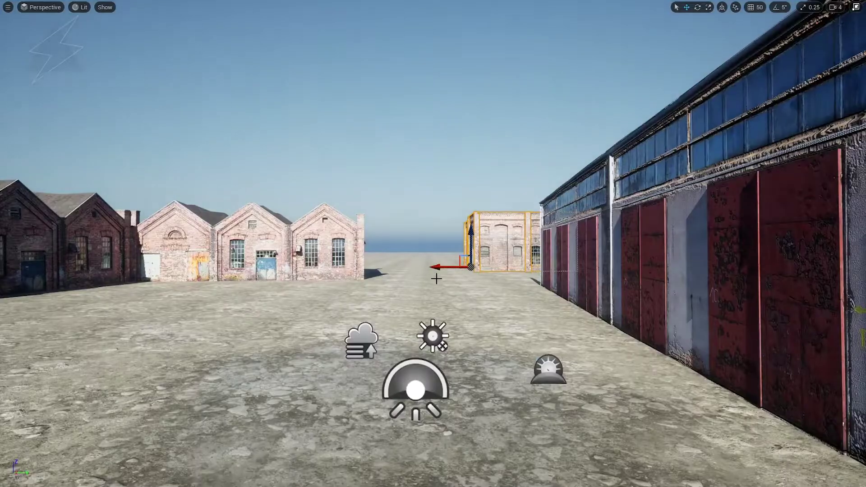
- Place the ruined brick wall sm_WallA_02_08 in the middle of the concrete yard
{"action": "left_click_drag", "start_coordinate": [446, 268], "coordinate": [429, 268]}
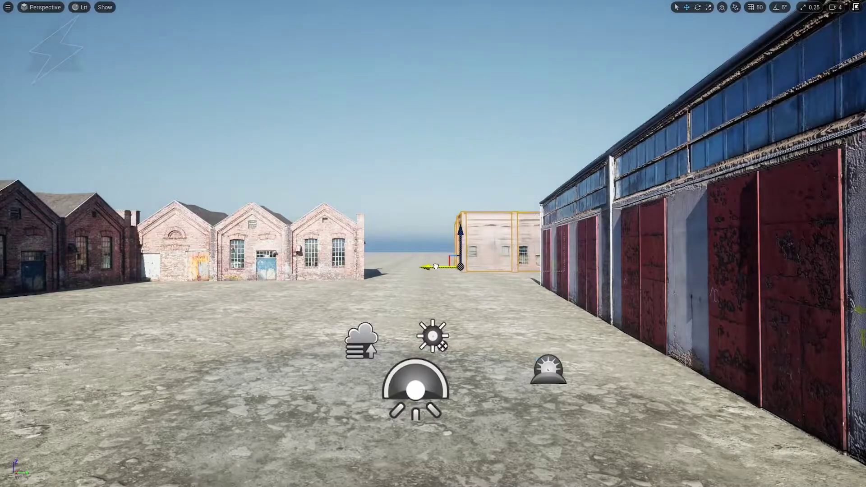
{"action": "right_click_drag", "start_coordinate": [496, 228], "coordinate": [496, 253]}
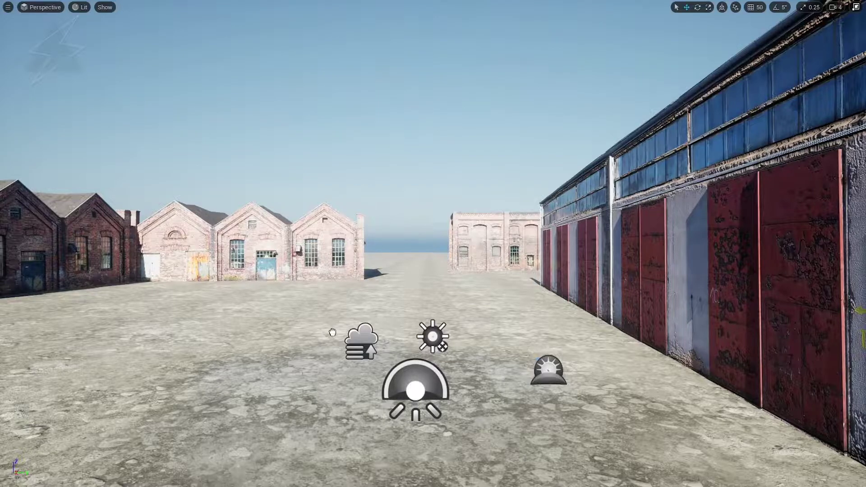
{"action": "left_click_drag", "start_coordinate": [420, 296], "coordinate": [394, 312]}
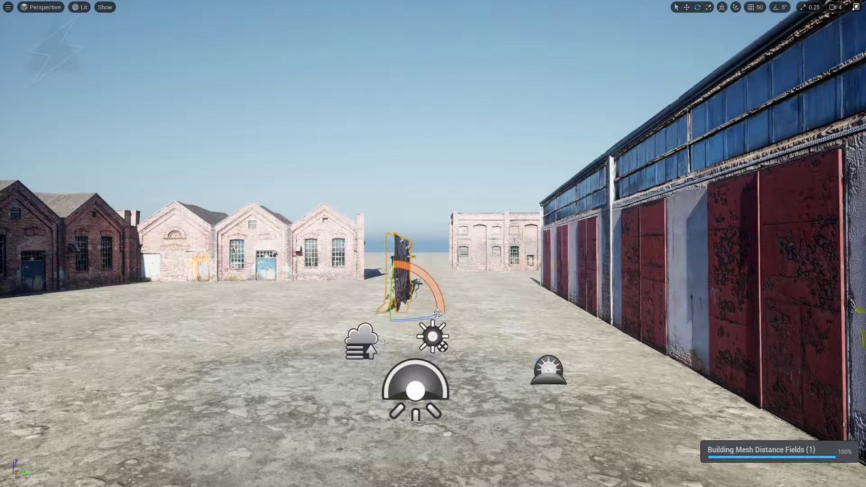
{"action": "key", "text": "F11"}
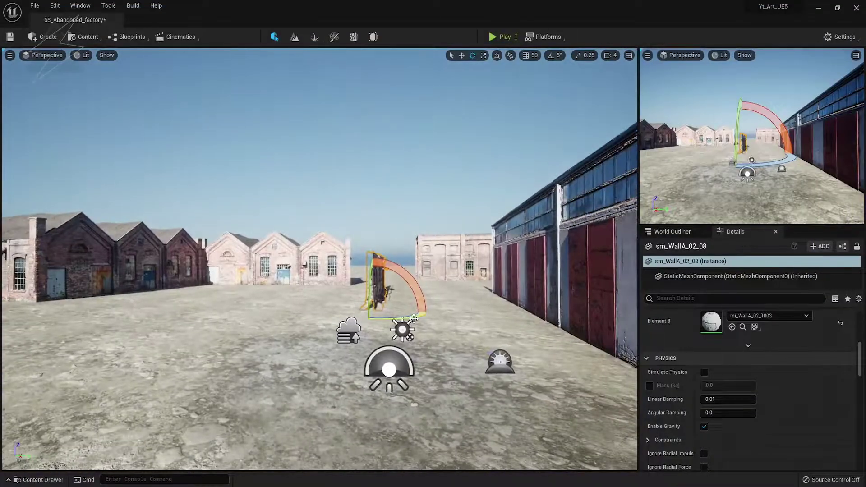
- Rotate the wall piece to face the camera, tilt it, and nudge its position
{"action": "left_click_drag", "start_coordinate": [440, 293], "coordinate": [419, 317]}
{"action": "key", "text": "w"}
{"action": "right_click_drag", "start_coordinate": [418, 317], "coordinate": [419, 317]}
{"action": "key", "text": "e"}
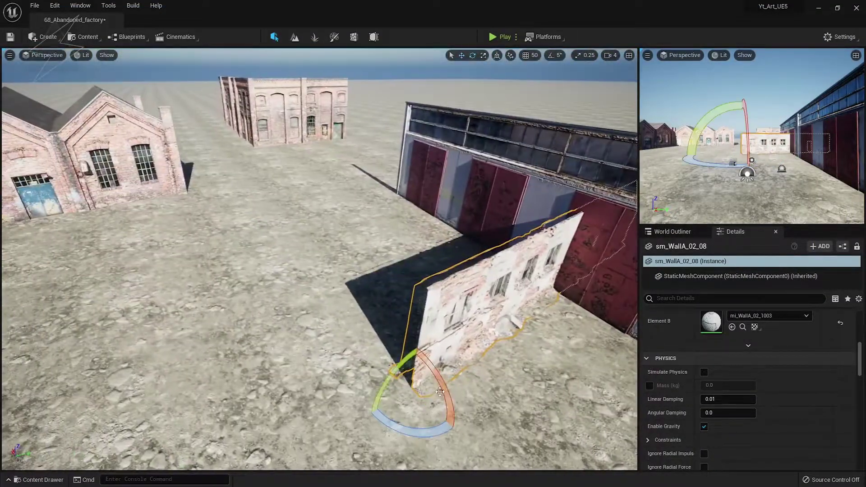
{"action": "mouse_move", "coordinate": [405, 419]}
{"action": "left_mouse_down"}
{"action": "mouse_move", "coordinate": [437, 412]}
{"action": "mouse_move", "coordinate": [165, 119]}
{"action": "mouse_move", "coordinate": [208, 129]}
{"action": "left_mouse_up"}
{"action": "key", "text": "w"}
{"action": "right_click_drag", "start_coordinate": [210, 133], "coordinate": [209, 133]}
{"action": "key", "text": "Escape"}
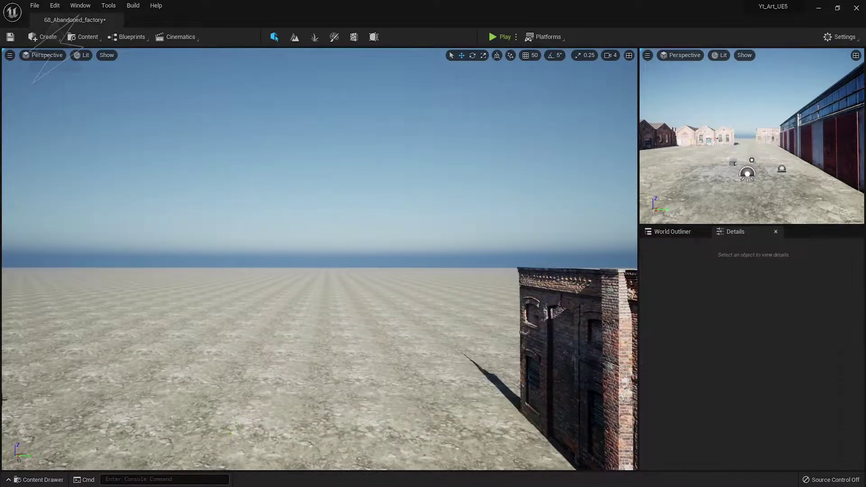
- Paste brick shed sm_WallC_6, shift it left and rotate it about 86°
{"action": "key", "text": "ctrl+v"}
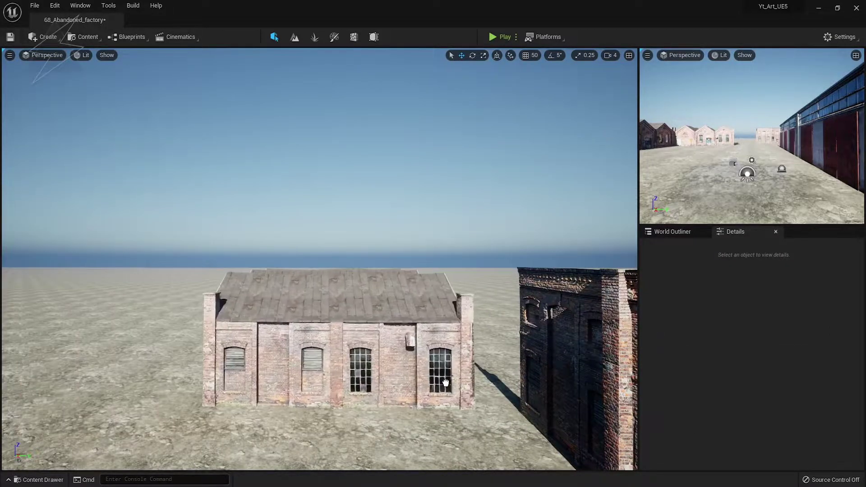
{"action": "mouse_move", "coordinate": [488, 383]}
{"action": "left_mouse_down"}
{"action": "mouse_move", "coordinate": [497, 381]}
{"action": "mouse_move", "coordinate": [327, 381]}
{"action": "left_mouse_up"}
{"action": "key", "text": "e"}
{"action": "left_click", "coordinate": [384, 196]}
- Rotate the far shed sm_WallC_6 a further 5.51° and shift it to continue the left row
{"action": "key", "text": "1"}
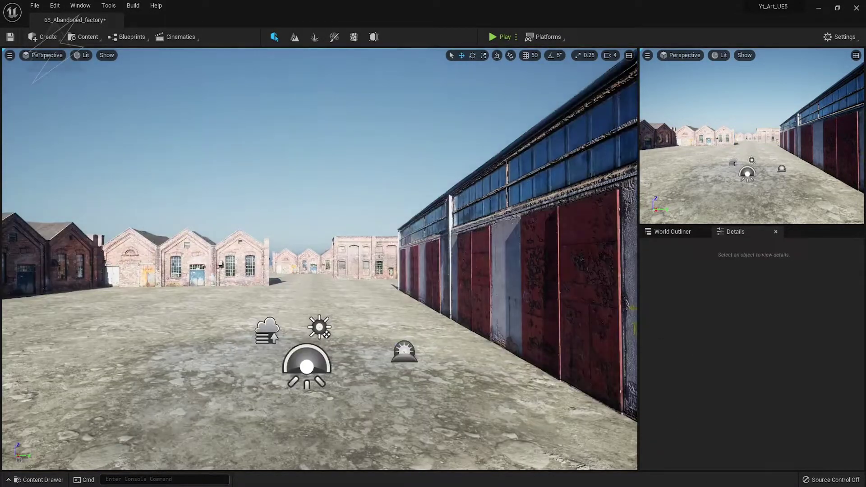
{"action": "left_click", "coordinate": [310, 273]}
{"action": "left_click_drag", "start_coordinate": [304, 270], "coordinate": [337, 273]}
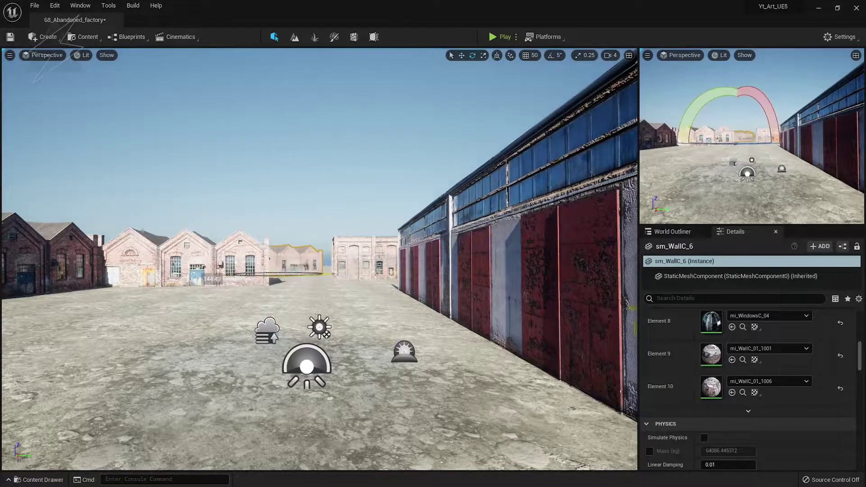
{"action": "key", "text": "w"}
{"action": "right_click_drag", "start_coordinate": [337, 274], "coordinate": [366, 277]}
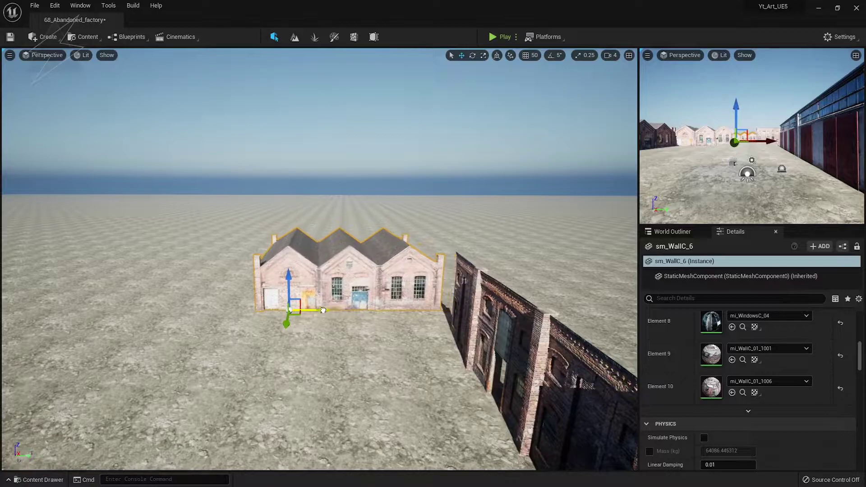
{"action": "left_click", "coordinate": [370, 175]}
{"action": "key", "text": "1"}
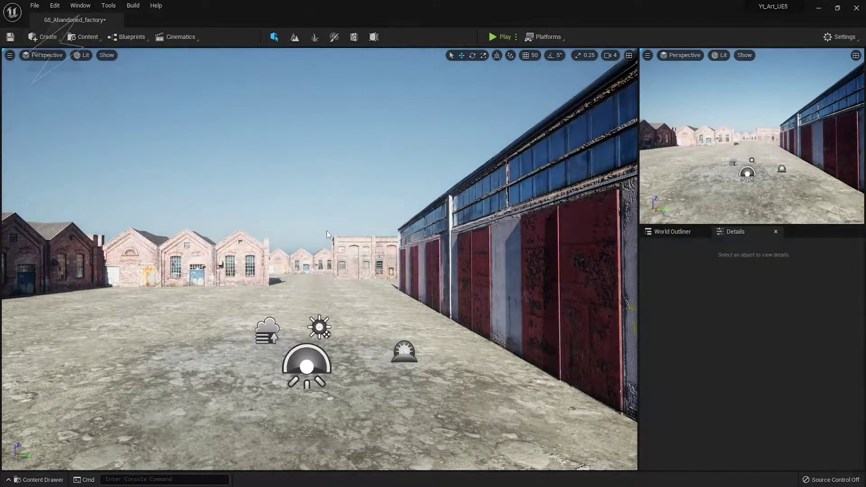
{"action": "left_click", "coordinate": [314, 259]}
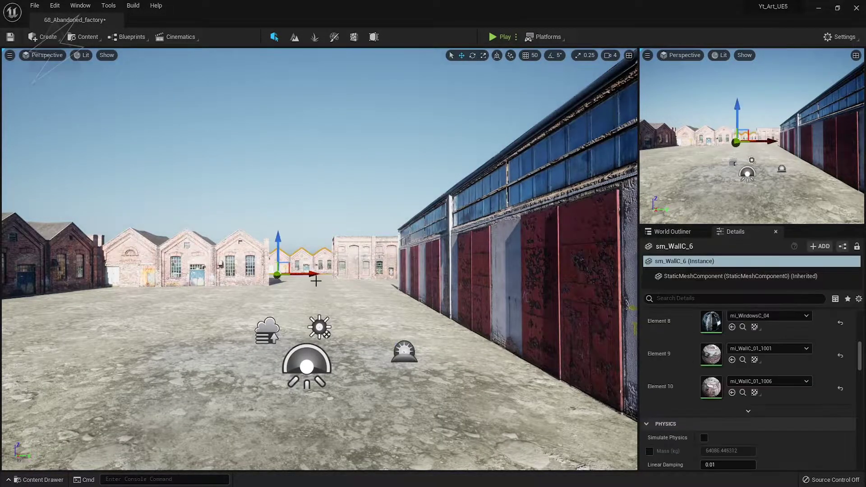
{"action": "left_click_drag", "start_coordinate": [311, 275], "coordinate": [343, 204]}
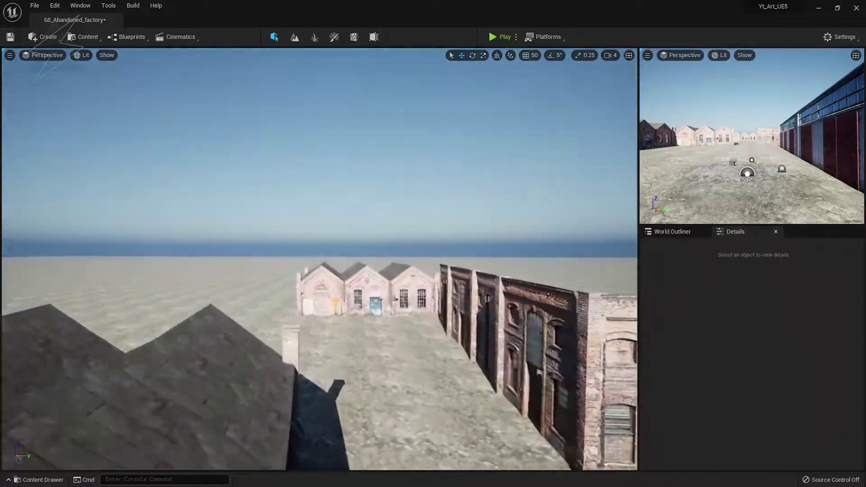
{"action": "key", "text": "1"}
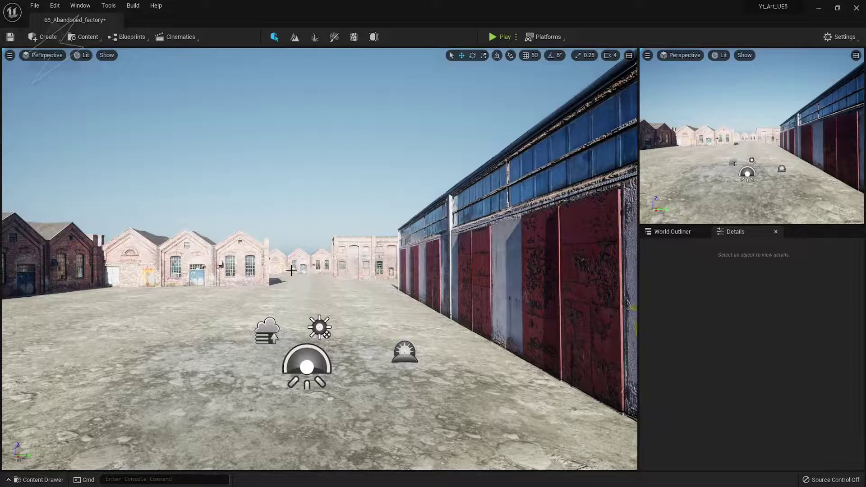
- Move shed sm_WallC_7 toward the camera beside the row, then return to the ground-level bookmark in immersive mode
{"action": "right_click_drag", "start_coordinate": [291, 270], "coordinate": [312, 261]}
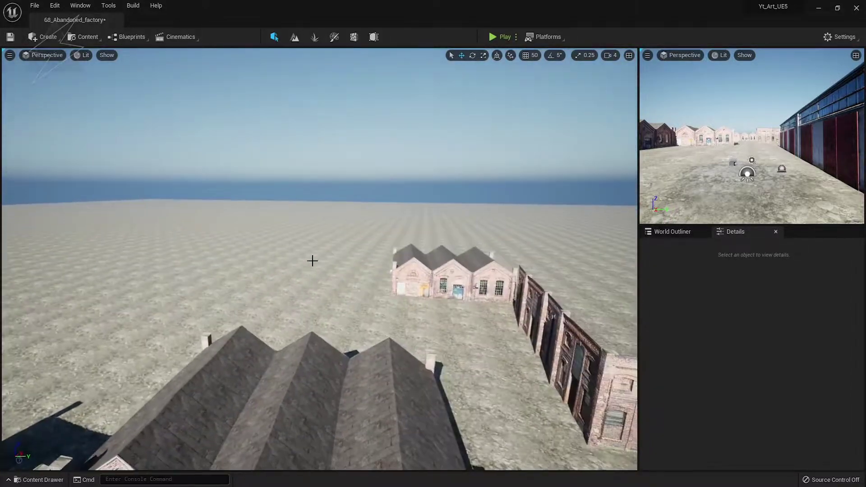
{"action": "left_click", "coordinate": [451, 280]}
{"action": "mouse_move", "coordinate": [451, 299]}
{"action": "left_mouse_down"}
{"action": "mouse_move", "coordinate": [456, 352]}
{"action": "mouse_move", "coordinate": [207, 323]}
{"action": "left_mouse_up"}
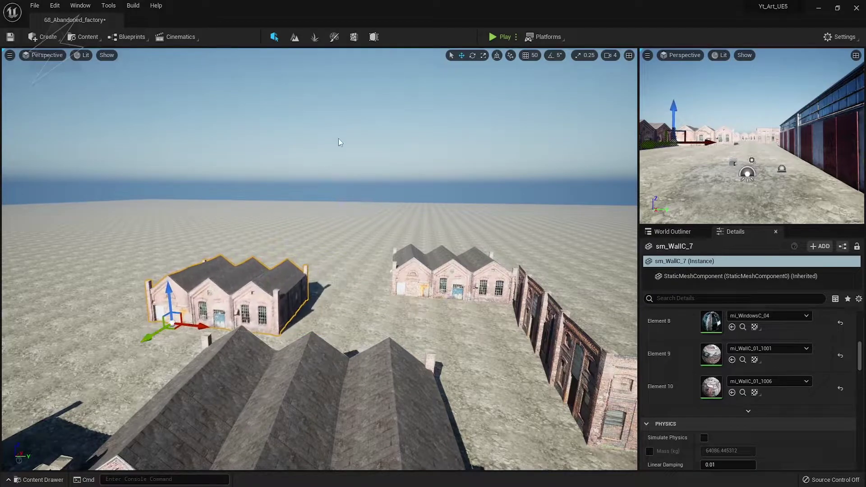
{"action": "key", "text": "Escape"}
{"action": "key", "text": "1"}
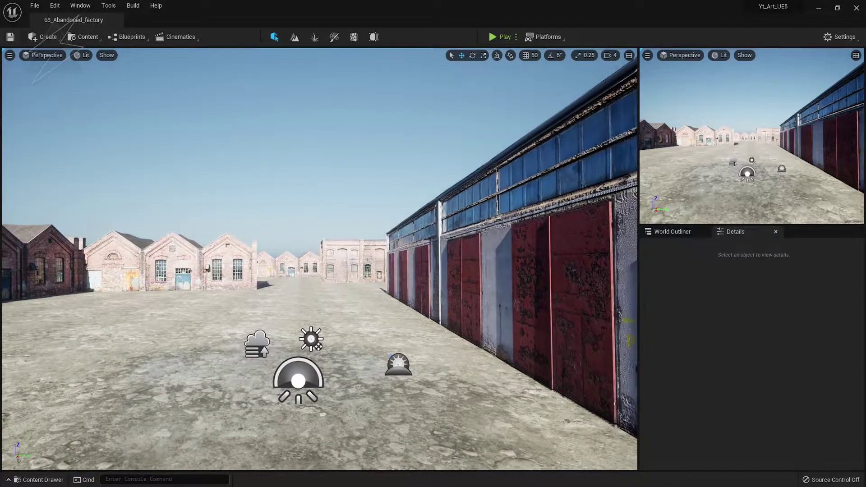
{"action": "key", "text": "F11"}
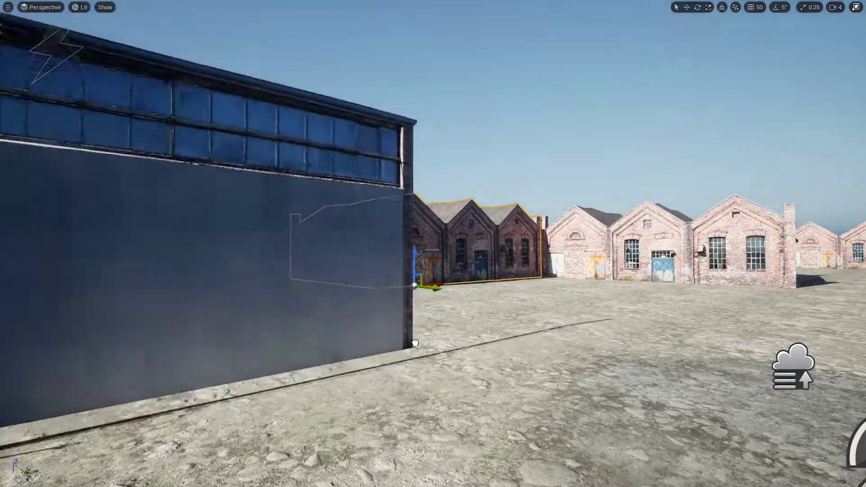
- Rotate the hangar building and slide the three-shed block left along the yard
{"action": "key", "text": "e"}
{"action": "mouse_move", "coordinate": [446, 359]}
{"action": "left_mouse_down"}
{"action": "mouse_move", "coordinate": [463, 348]}
{"action": "mouse_move", "coordinate": [386, 344]}
{"action": "left_mouse_up"}
{"action": "key", "text": "w"}
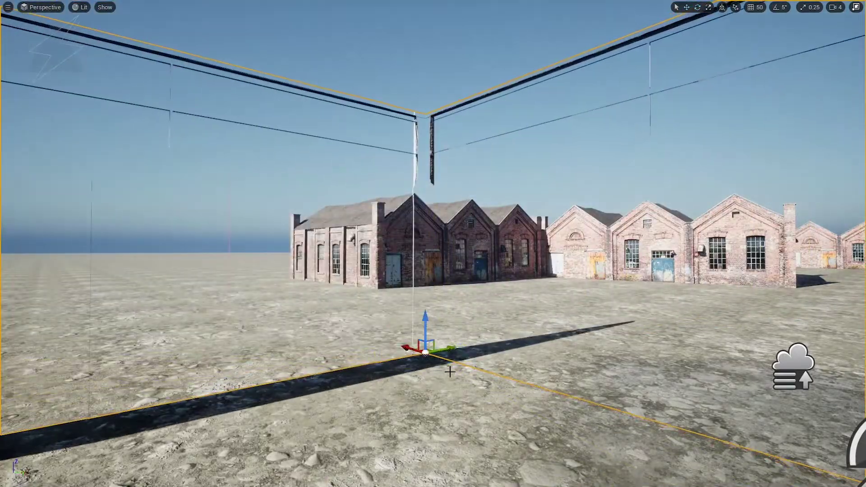
{"action": "key", "text": "f"}
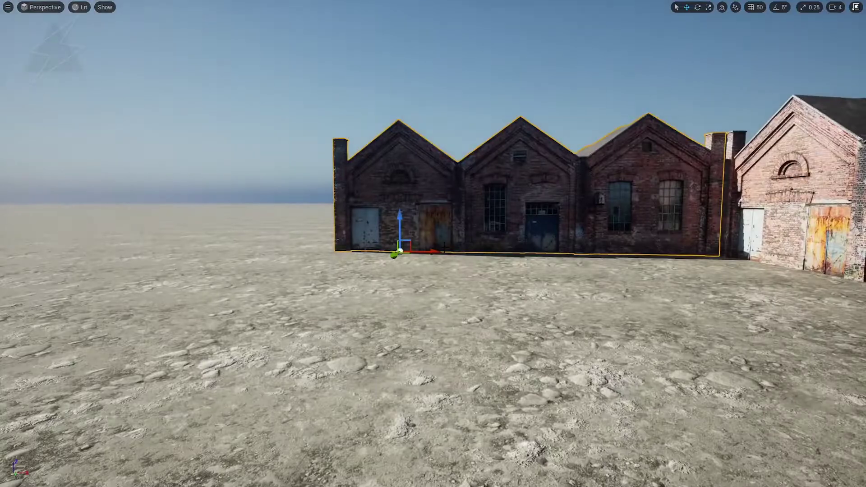
{"action": "mouse_move", "coordinate": [397, 234]}
{"action": "left_mouse_down"}
{"action": "mouse_move", "coordinate": [92, 233]}
{"action": "mouse_move", "coordinate": [103, 234]}
{"action": "left_mouse_up"}
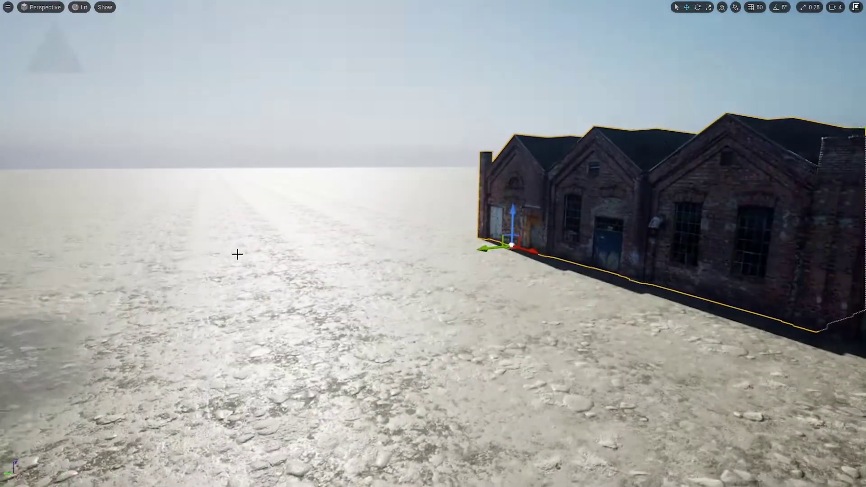
{"action": "key", "text": "e"}
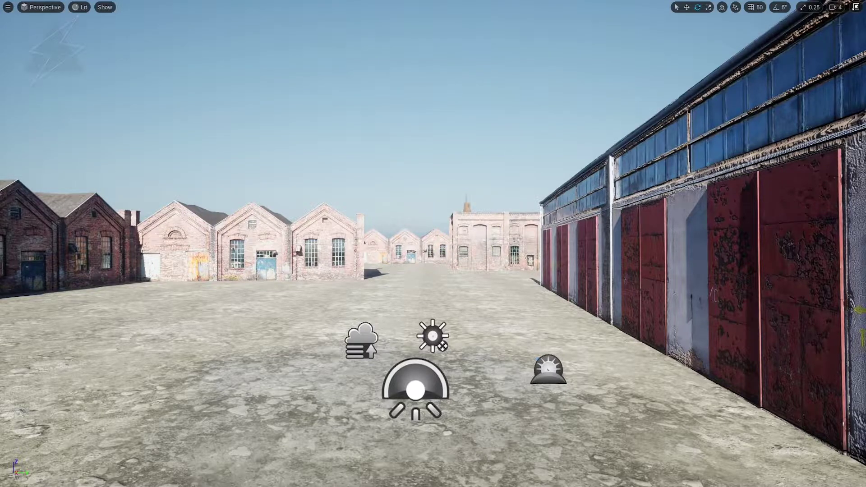
- Place a tall brick chimney on the left hall's roof and add a copy on the next roof
{"action": "left_click_drag", "start_coordinate": [192, 485], "coordinate": [192, 288]}
{"action": "left_click_drag", "start_coordinate": [277, 284], "coordinate": [277, 283]}
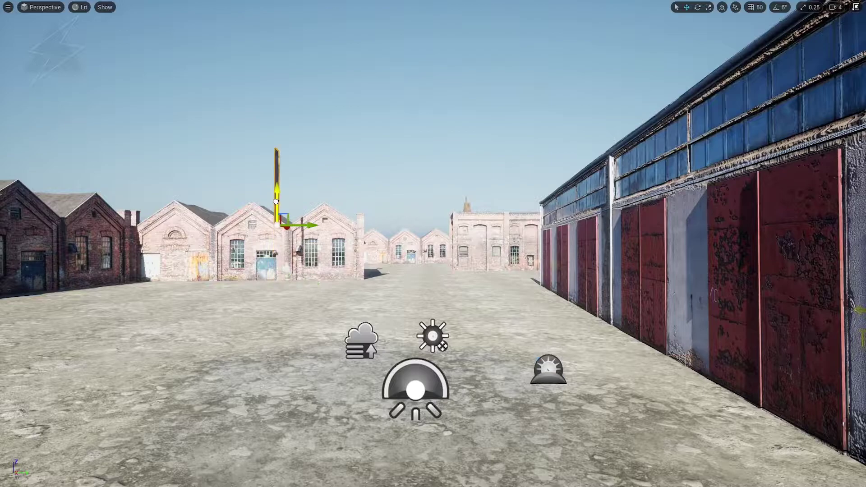
{"action": "key", "text": "f"}
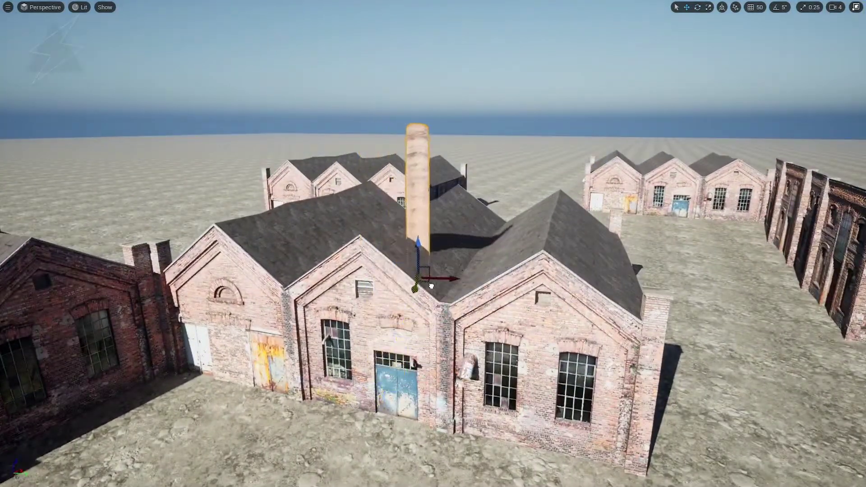
{"action": "mouse_move", "coordinate": [431, 286]}
{"action": "left_mouse_down"}
{"action": "mouse_move", "coordinate": [419, 233]}
{"action": "mouse_move", "coordinate": [292, 239]}
{"action": "mouse_move", "coordinate": [322, 238]}
{"action": "left_mouse_up"}
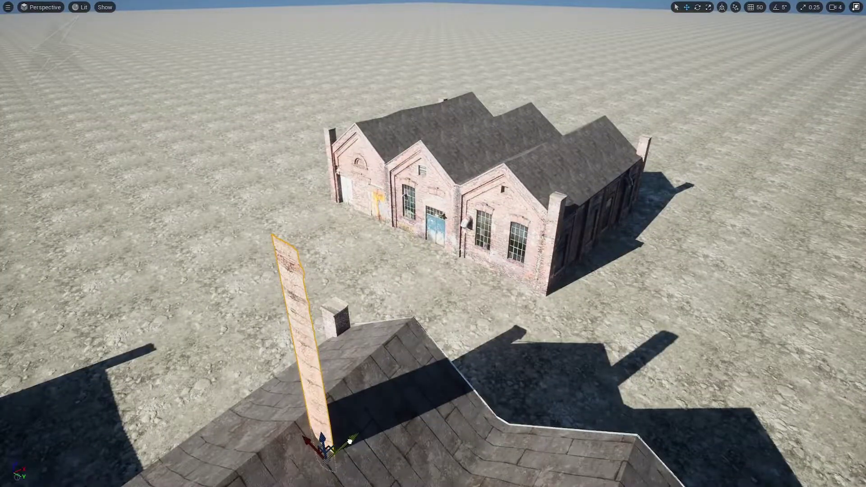
{"action": "left_click_drag", "start_coordinate": [349, 442], "coordinate": [480, 113], "text": "alt"}
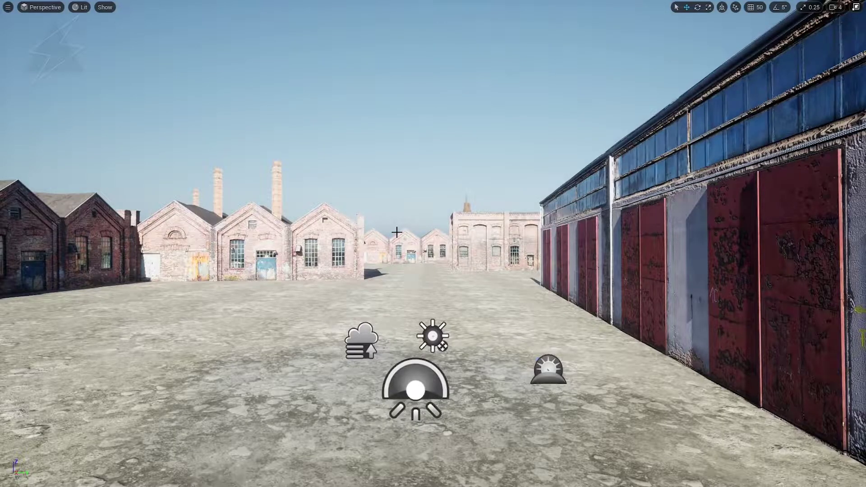
- Add a thin pole beside the distant triple-gabled hall and shift the chimney group back and right
{"action": "left_click", "coordinate": [396, 232]}
{"action": "key", "text": "f"}
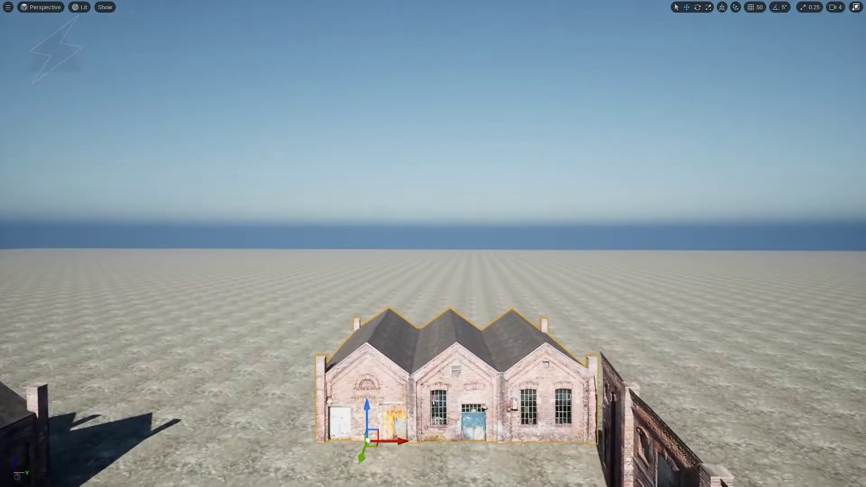
{"action": "left_click_drag", "start_coordinate": [284, 357], "coordinate": [332, 333]}
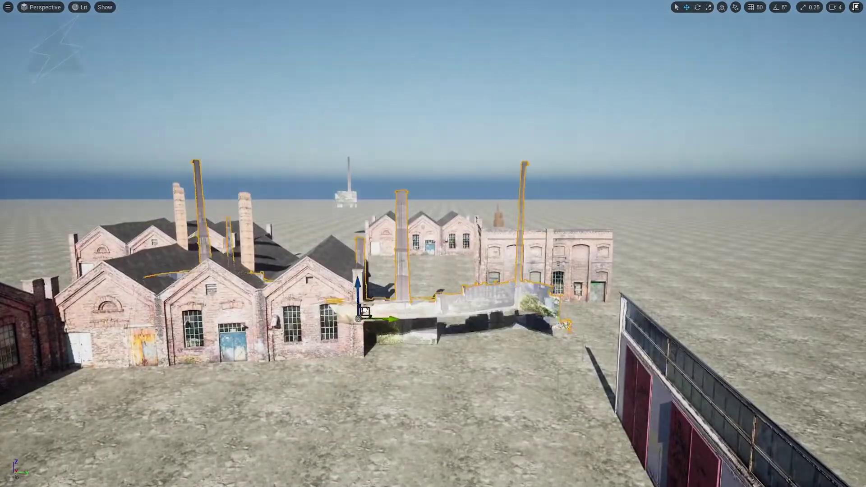
{"action": "mouse_move", "coordinate": [365, 311]}
{"action": "left_mouse_down"}
{"action": "mouse_move", "coordinate": [421, 216]}
{"action": "mouse_move", "coordinate": [269, 217]}
{"action": "mouse_move", "coordinate": [174, 204]}
{"action": "mouse_move", "coordinate": [157, 213]}
{"action": "left_mouse_up"}
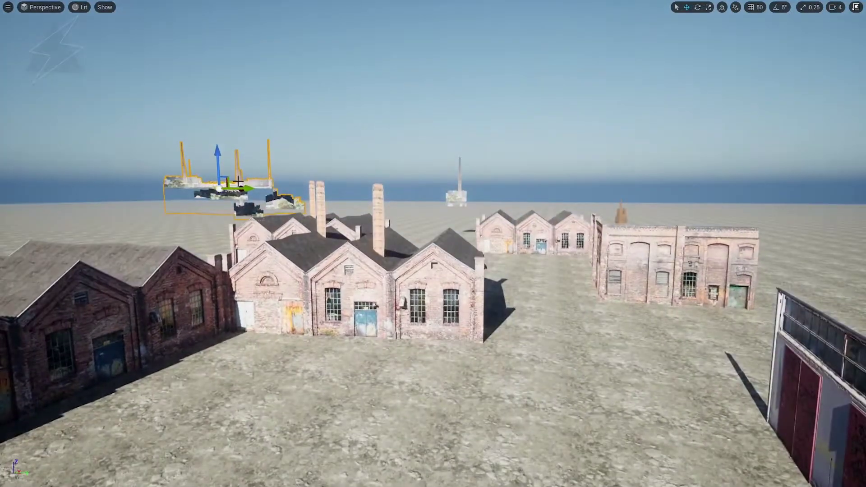
{"action": "left_click_drag", "start_coordinate": [243, 121], "coordinate": [316, 123]}
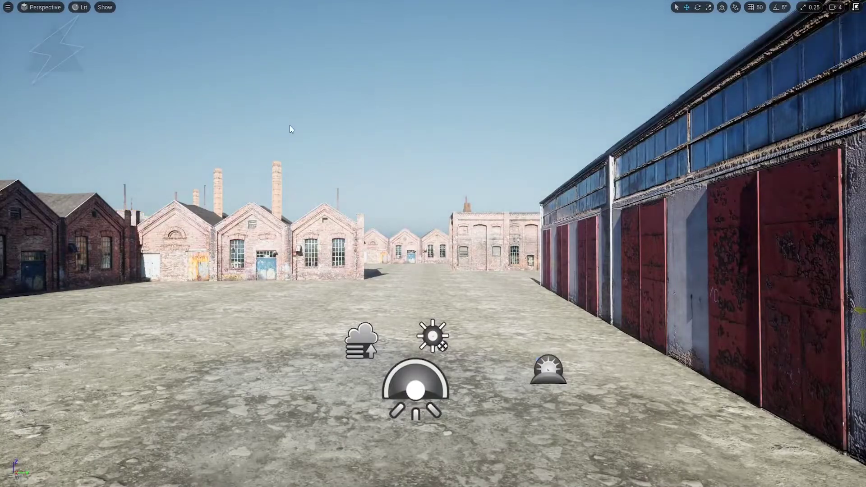
{"action": "key", "text": "F11"}
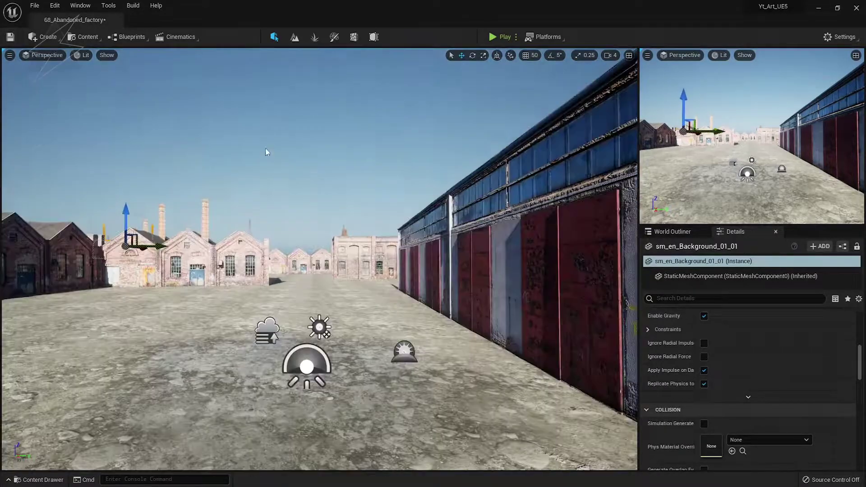
- Move the background building meshes back behind the front brick halls
{"action": "left_click_drag", "start_coordinate": [113, 211], "coordinate": [109, 199]}
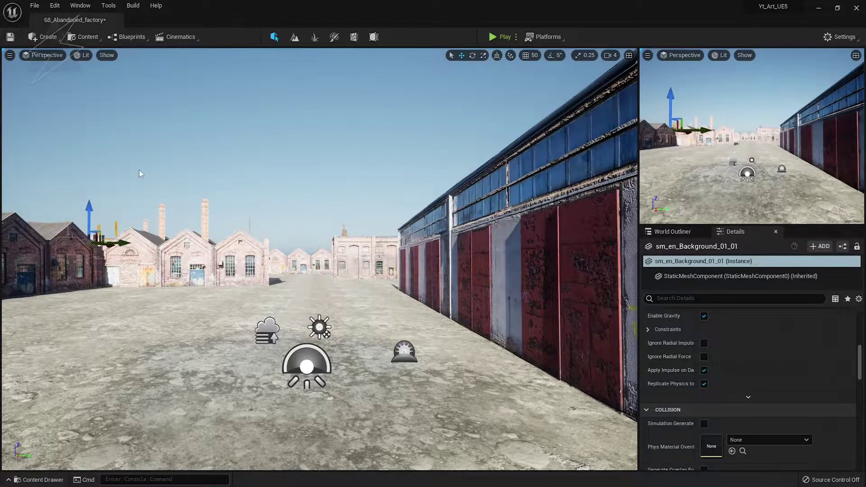
{"action": "left_click", "coordinate": [343, 244]}
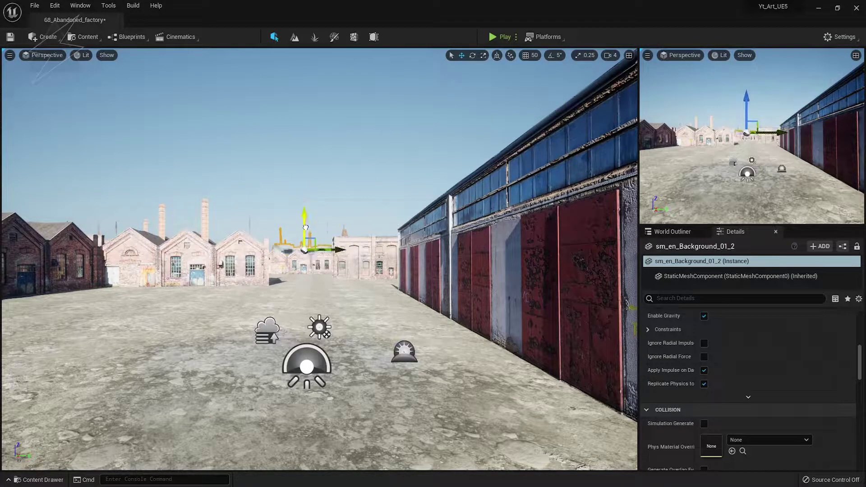
{"action": "left_click", "coordinate": [340, 221]}
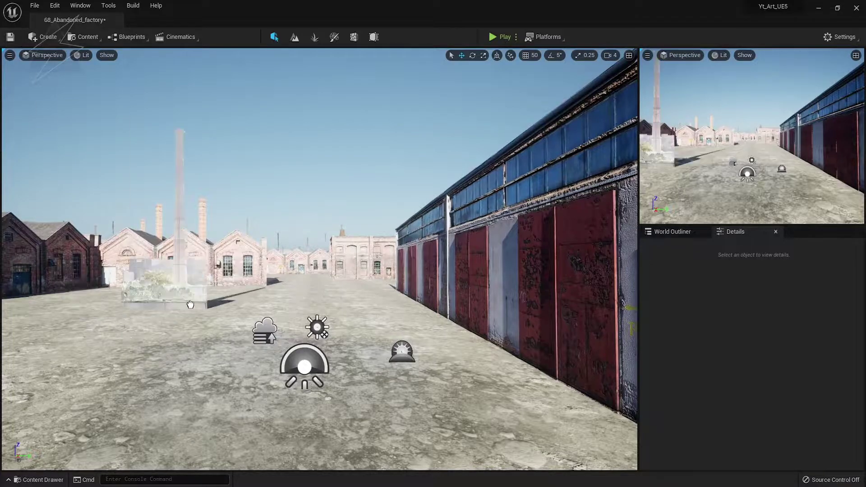
{"action": "left_click", "coordinate": [368, 252]}
{"action": "left_click_drag", "start_coordinate": [377, 297], "coordinate": [346, 227]}
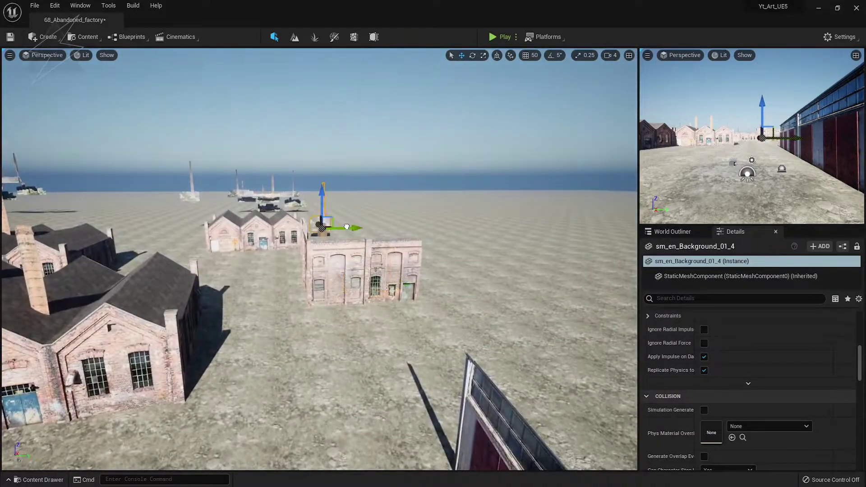
{"action": "key", "text": "1"}
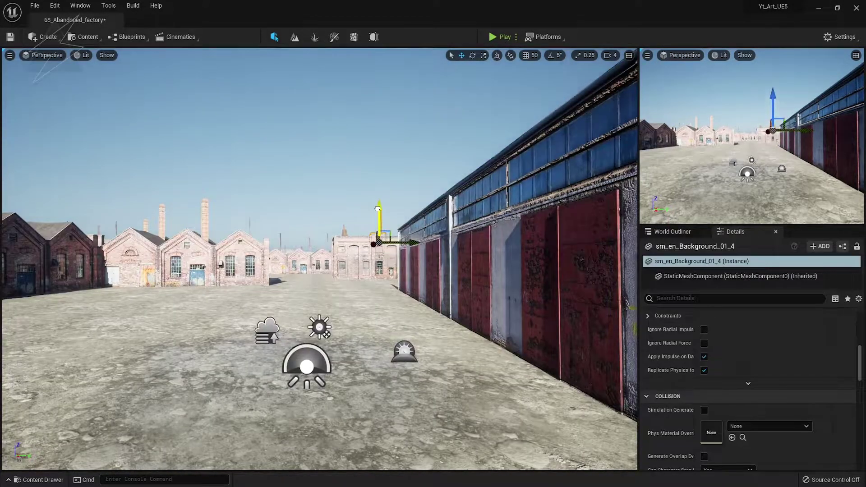
{"action": "left_click", "coordinate": [433, 172]}
- Close in on the triple-gabled hall's roof and select its central chimney sm_en_Background_01_05_fix4
{"action": "right_click_drag", "start_coordinate": [385, 265], "coordinate": [385, 243]}
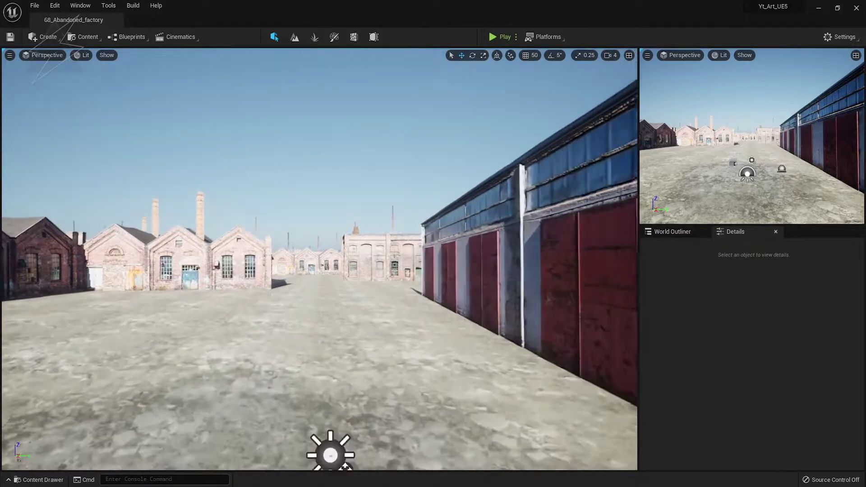
{"action": "key", "text": "ctrl+z"}
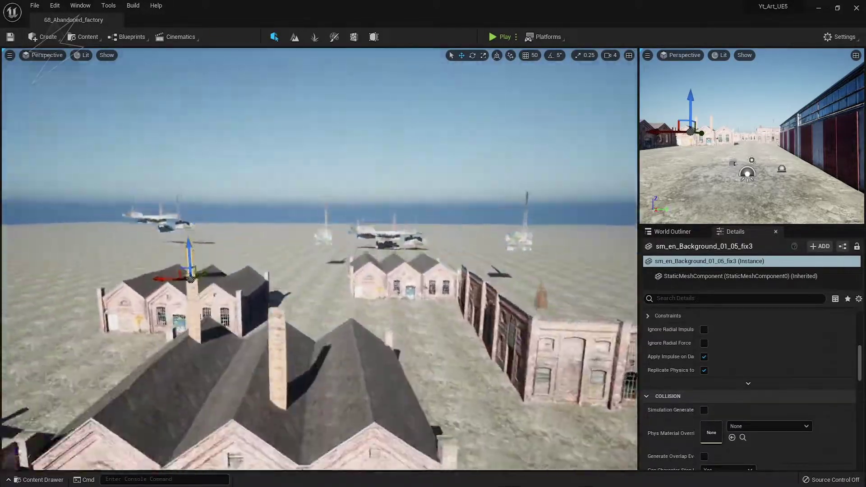
{"action": "right_click_drag", "start_coordinate": [156, 307], "coordinate": [156, 308]}
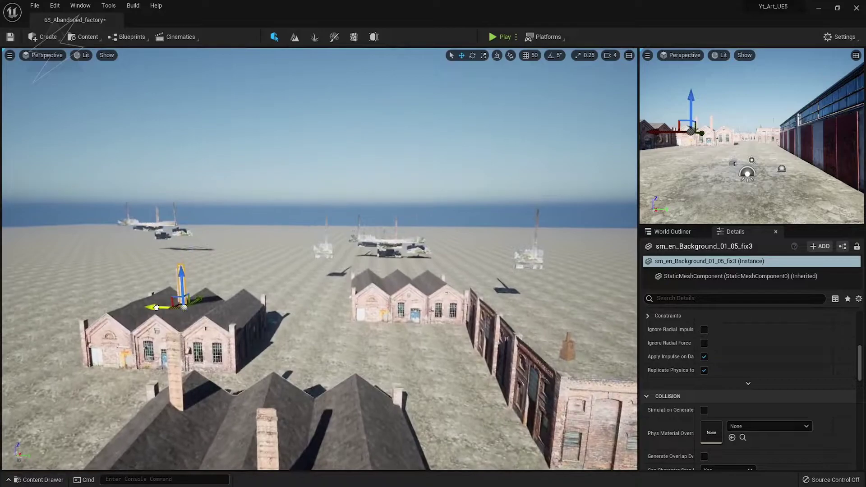
{"action": "right_click_drag", "start_coordinate": [355, 361], "coordinate": [355, 361]}
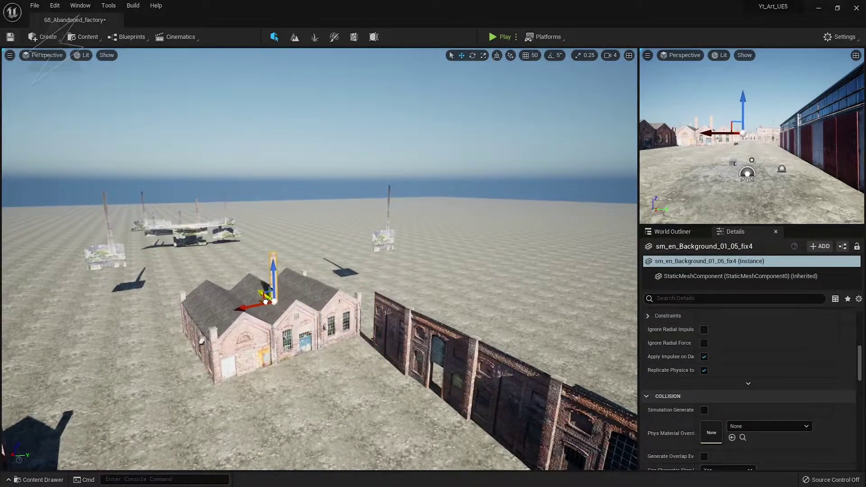
{"action": "mouse_move", "coordinate": [269, 269]}
{"action": "right_mouse_down"}
{"action": "mouse_move", "coordinate": [352, 323]}
{"action": "mouse_move", "coordinate": [387, 317]}
{"action": "mouse_move", "coordinate": [361, 309]}
{"action": "right_mouse_up"}
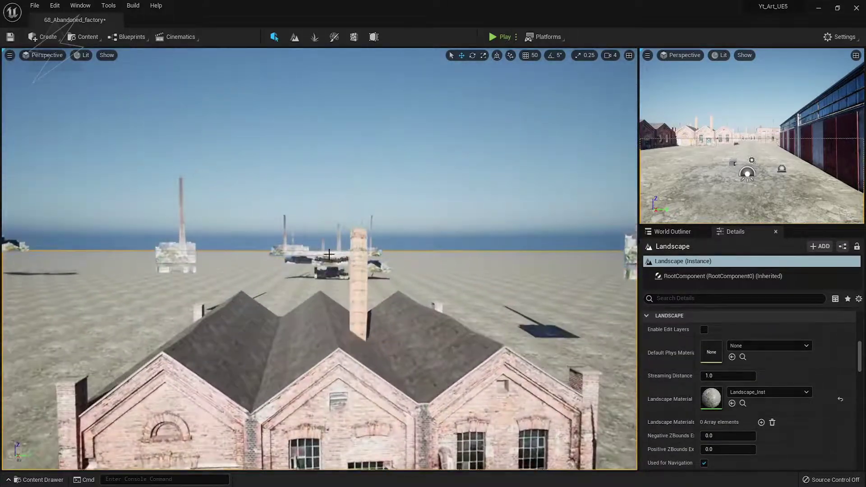
{"action": "left_click", "coordinate": [361, 309]}
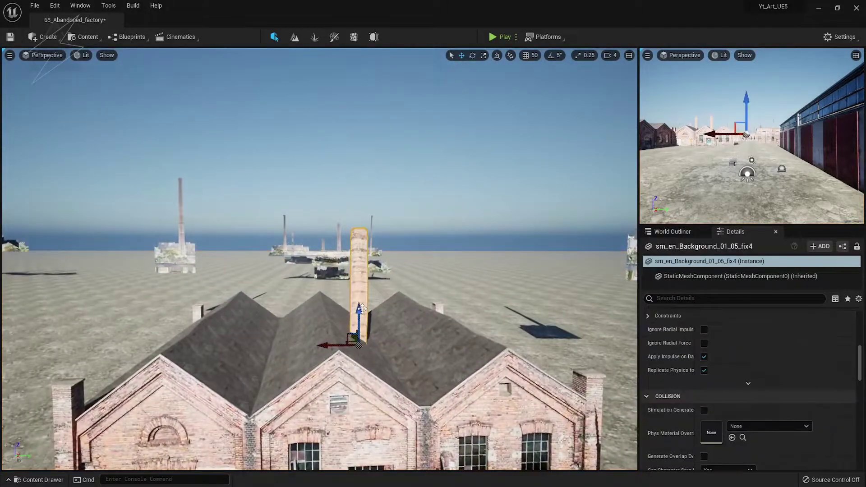
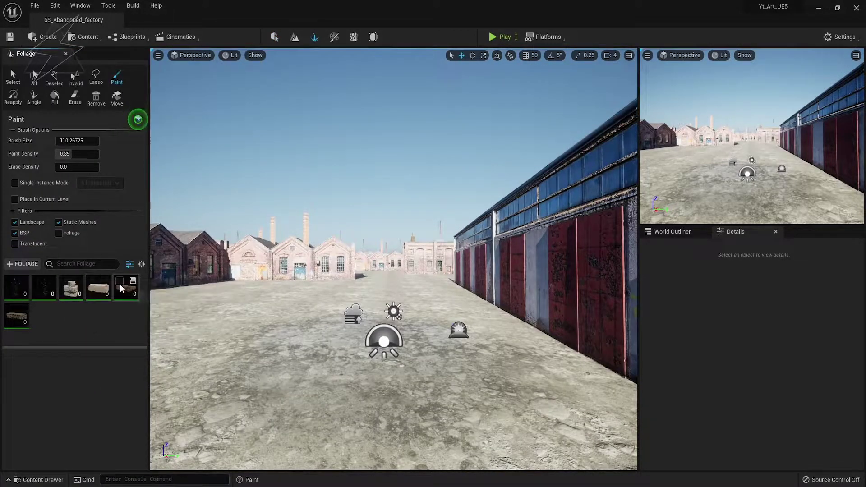
- Select the rubble foliage types to scatter brick rubble on the yard, then enter Landscape sculpting
{"action": "left_click", "coordinate": [12, 314]}
{"action": "left_click", "coordinate": [71, 288], "text": "shift"}
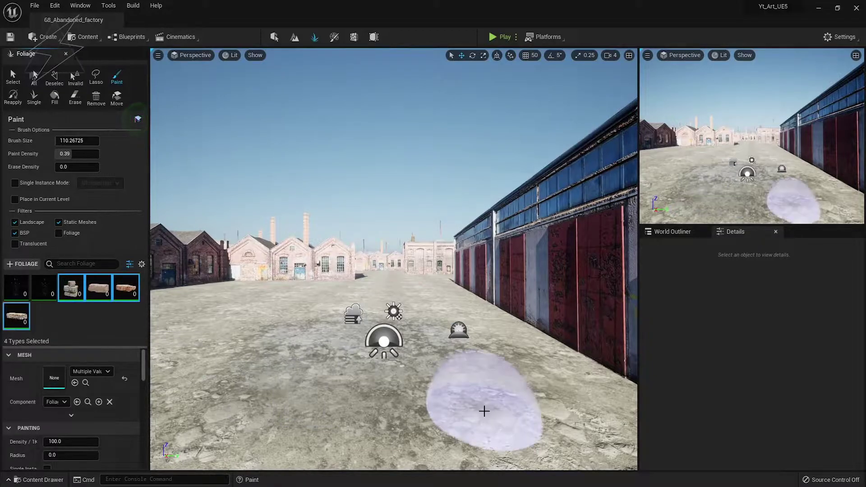
{"action": "left_click", "coordinate": [483, 406]}
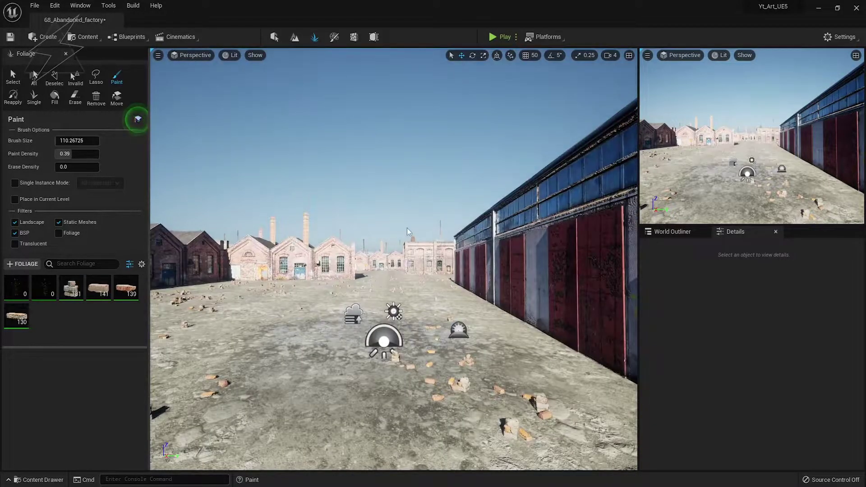
{"action": "left_click", "coordinate": [295, 36]}
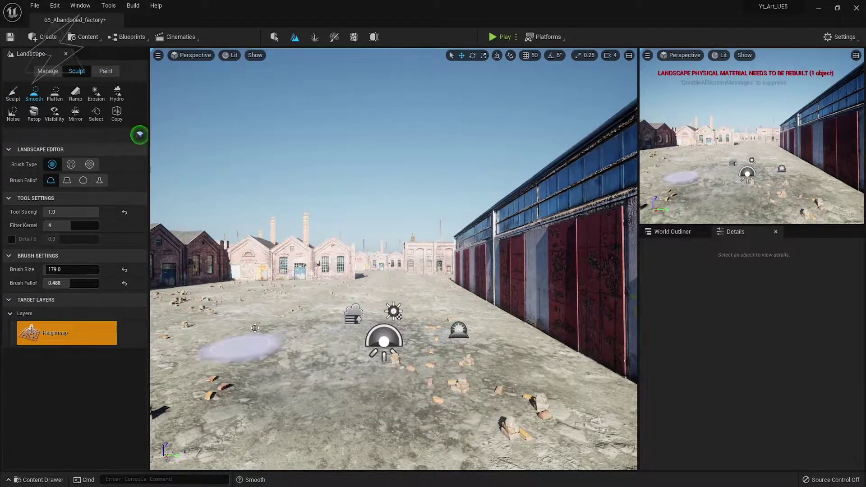
- In Foliage mode, select the dry plant type and paint it across the open ground
{"action": "left_click", "coordinate": [315, 37]}
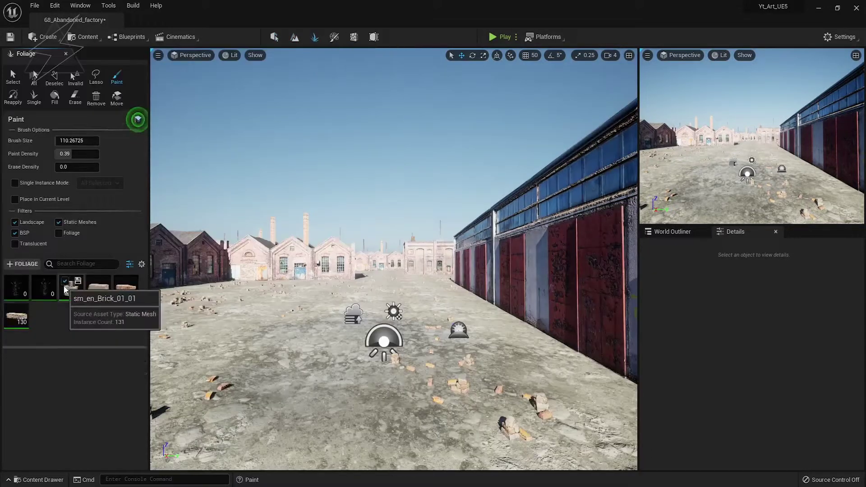
{"action": "left_click", "coordinate": [16, 287]}
{"action": "left_click", "coordinate": [49, 308]}
{"action": "left_click", "coordinate": [75, 97]}
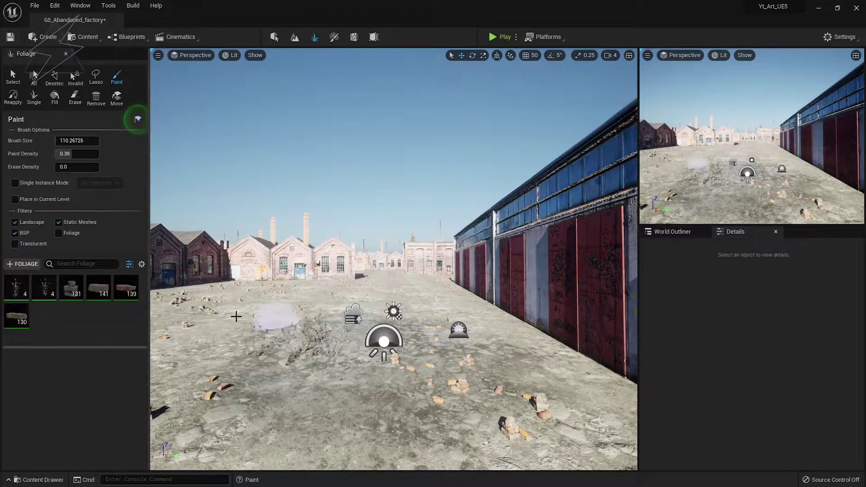
{"action": "right_click_drag", "start_coordinate": [236, 313], "coordinate": [328, 305]}
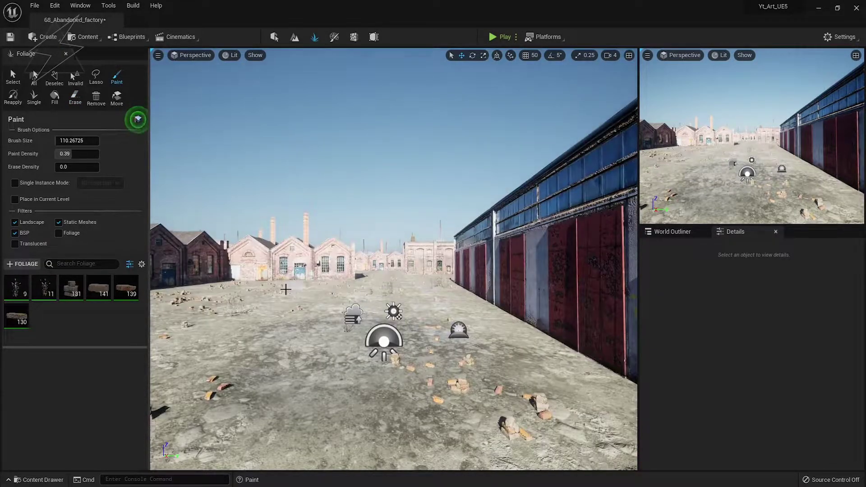
{"action": "left_click_drag", "start_coordinate": [313, 299], "coordinate": [299, 406]}
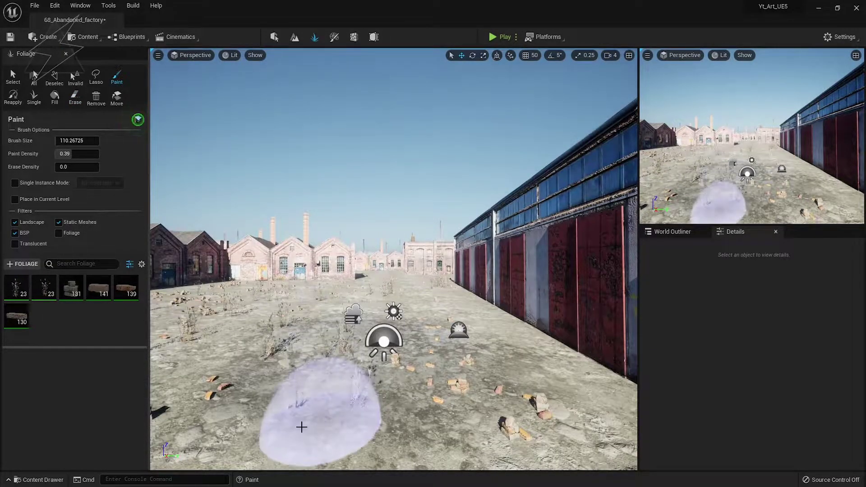
{"action": "right_click_drag", "start_coordinate": [299, 406], "coordinate": [225, 313]}
- Add more dry plant clumps over the yard, erase a few, and return to Select mode
{"action": "left_click_drag", "start_coordinate": [225, 313], "coordinate": [363, 275]}
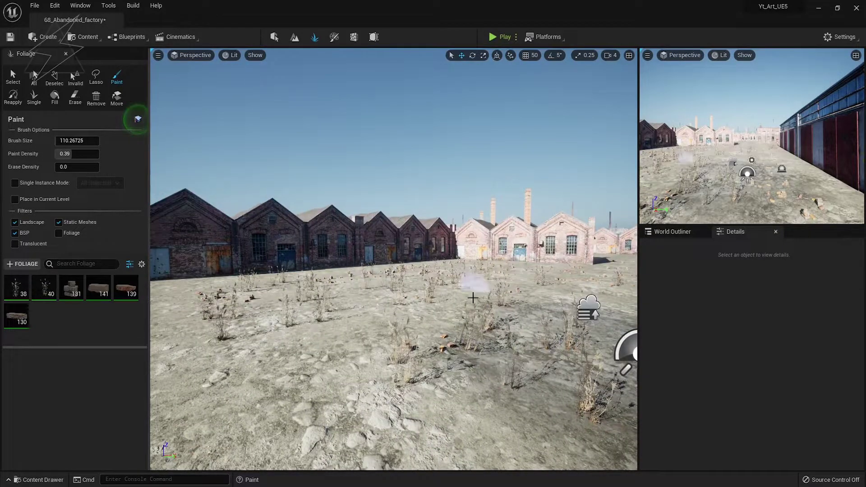
{"action": "left_click_drag", "start_coordinate": [473, 297], "coordinate": [189, 286]}
{"action": "mouse_move", "coordinate": [190, 286]}
{"action": "right_mouse_down"}
{"action": "mouse_move", "coordinate": [254, 260]}
{"action": "mouse_move", "coordinate": [350, 246]}
{"action": "mouse_move", "coordinate": [314, 286]}
{"action": "right_mouse_up"}
{"action": "left_click", "coordinate": [350, 246]}
{"action": "left_click", "coordinate": [314, 286]}
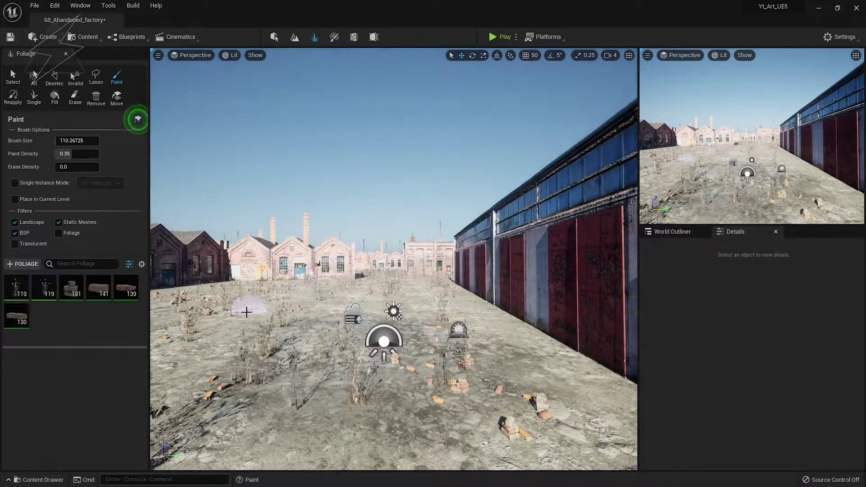
{"action": "left_click_drag", "start_coordinate": [246, 311], "coordinate": [320, 304], "text": "shift"}
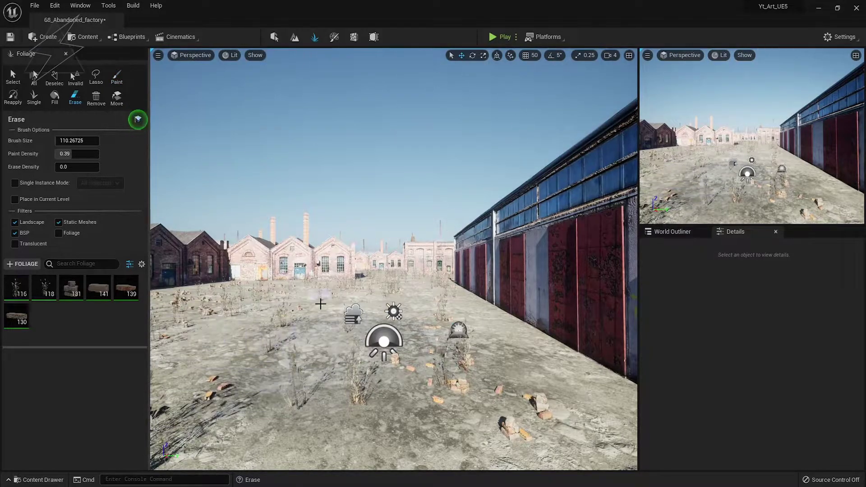
{"action": "key", "text": "shift+1"}
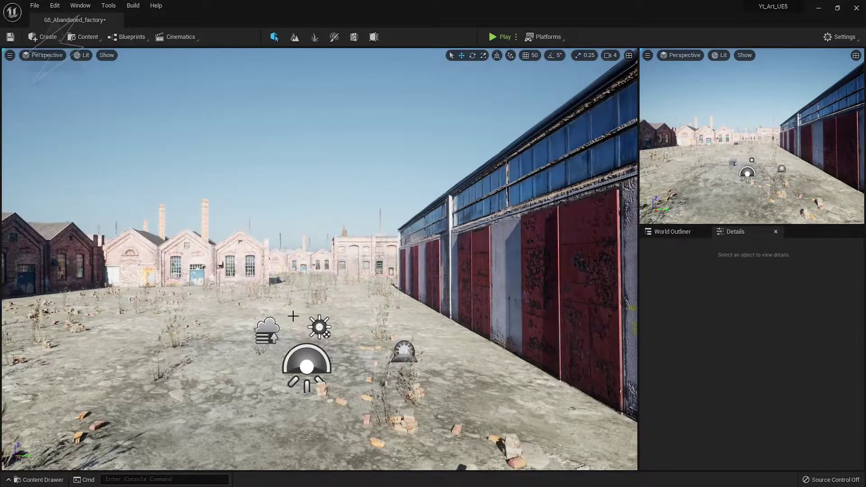
- Save the level and paste a carton box onto the ground beside the bricks
{"action": "key", "text": "ctrl+s"}
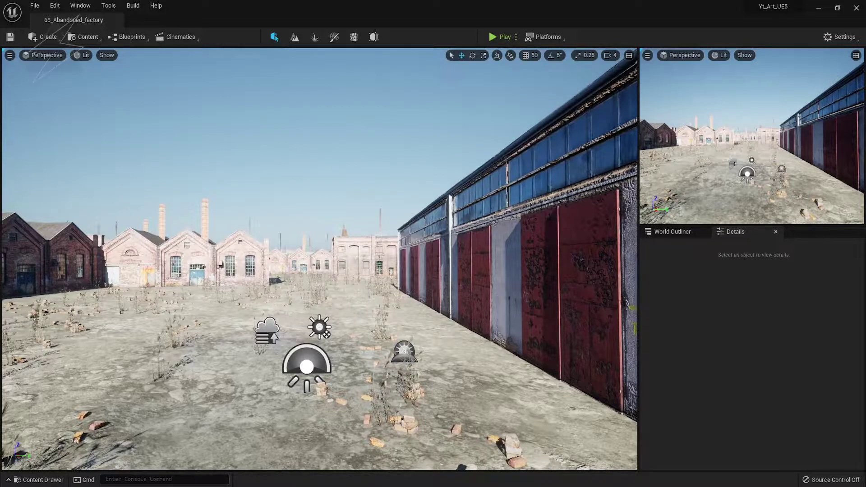
{"action": "key", "text": "ctrl+v"}
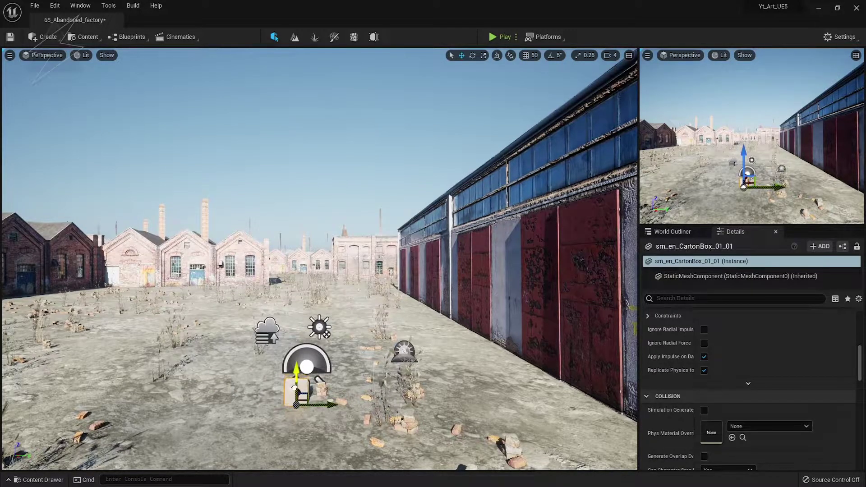
{"action": "left_click", "coordinate": [292, 416]}
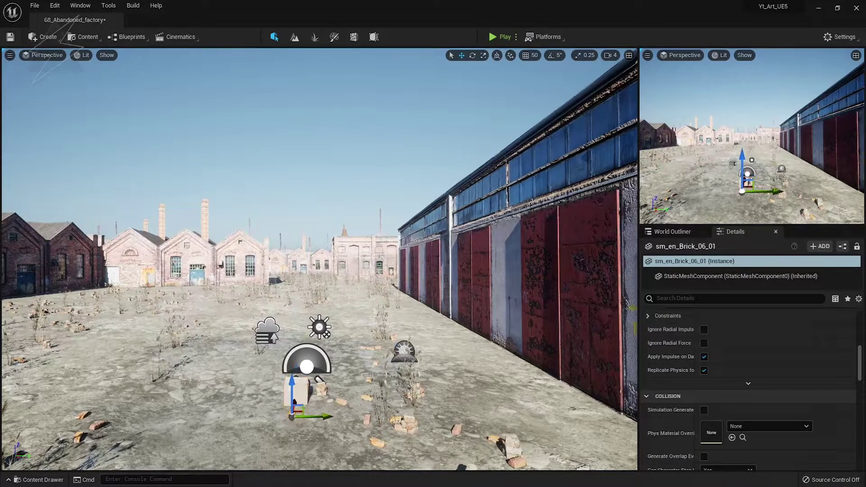
{"action": "left_click", "coordinate": [270, 415]}
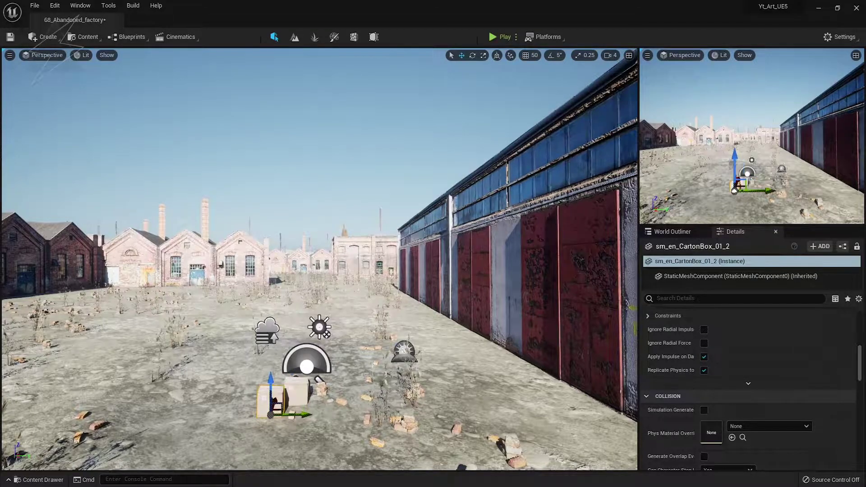
- Add a gas cylinder beside the carton boxes and show the viewport full-screen
{"action": "key", "text": "f"}
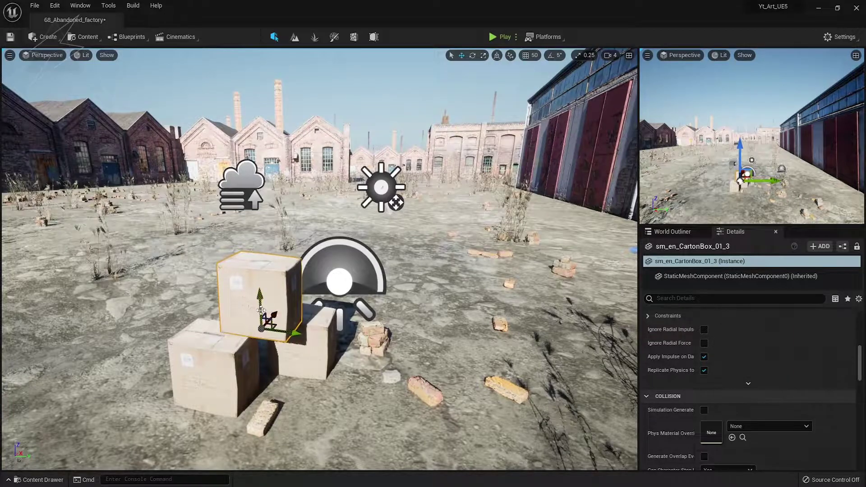
{"action": "scroll", "coordinate": [262, 308], "scroll_direction": "down", "scroll_amount": 10}
{"action": "key", "text": "Escape"}
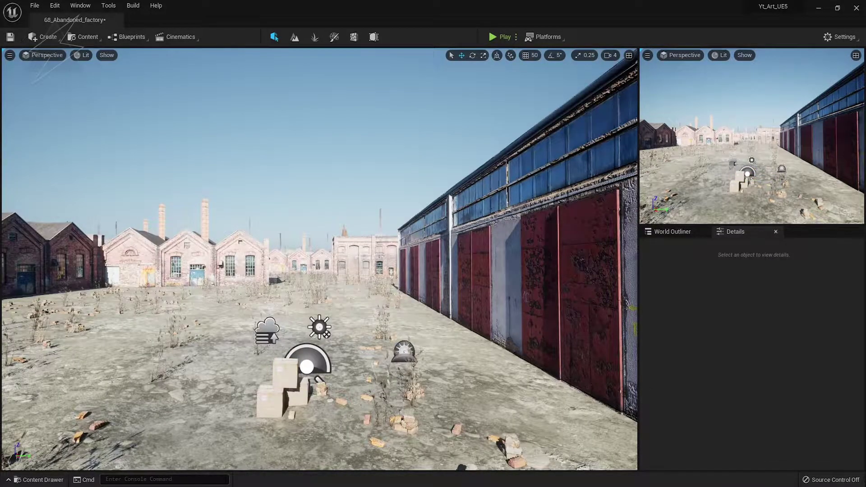
{"action": "key", "text": "ctrl+v"}
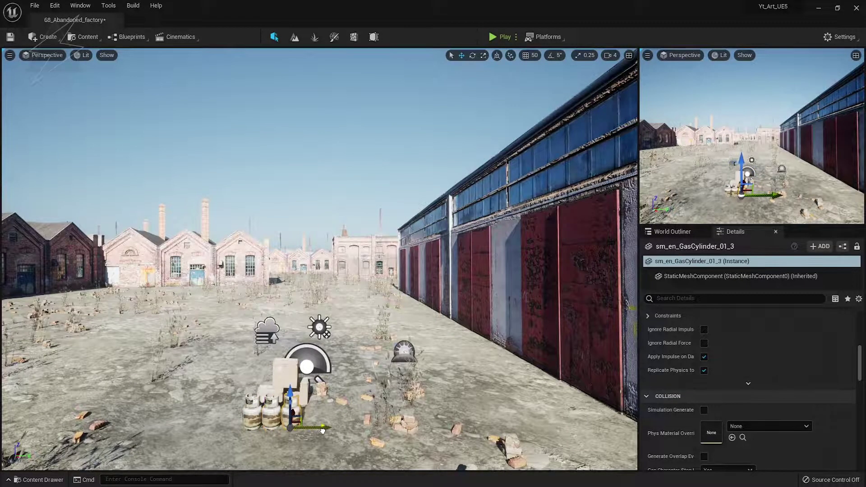
{"action": "key", "text": "F11"}
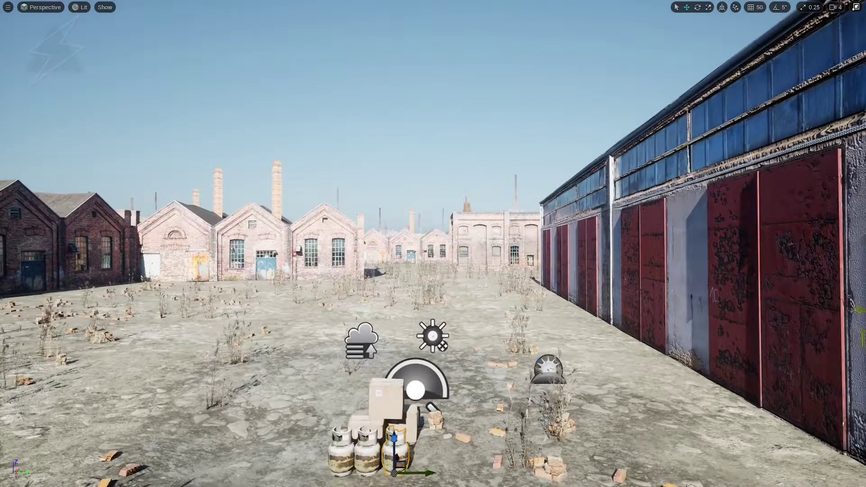
- Rotate the ground patch by the wall so it runs parallel to the wall
{"action": "left_click", "coordinate": [692, 428]}
{"action": "key", "text": "e"}
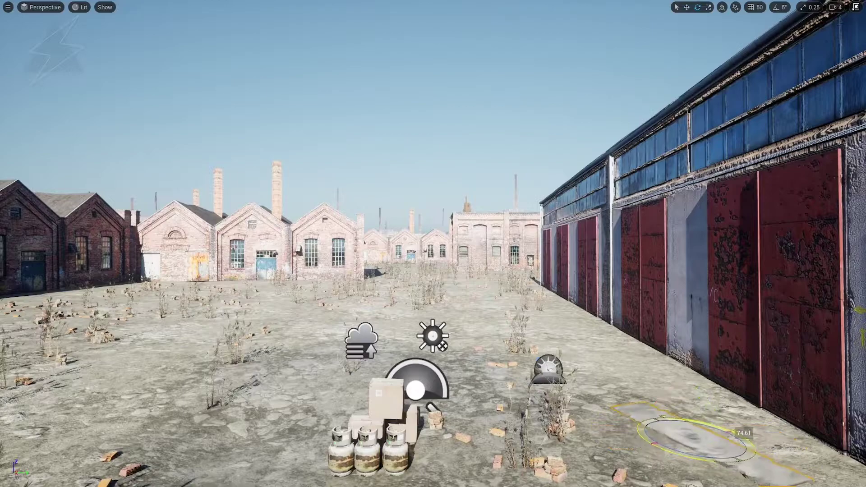
{"action": "mouse_move", "coordinate": [733, 432]}
{"action": "left_mouse_down"}
{"action": "mouse_move", "coordinate": [722, 447]}
{"action": "mouse_move", "coordinate": [760, 428]}
{"action": "mouse_move", "coordinate": [704, 394]}
{"action": "left_mouse_up"}
{"action": "key", "text": "w"}
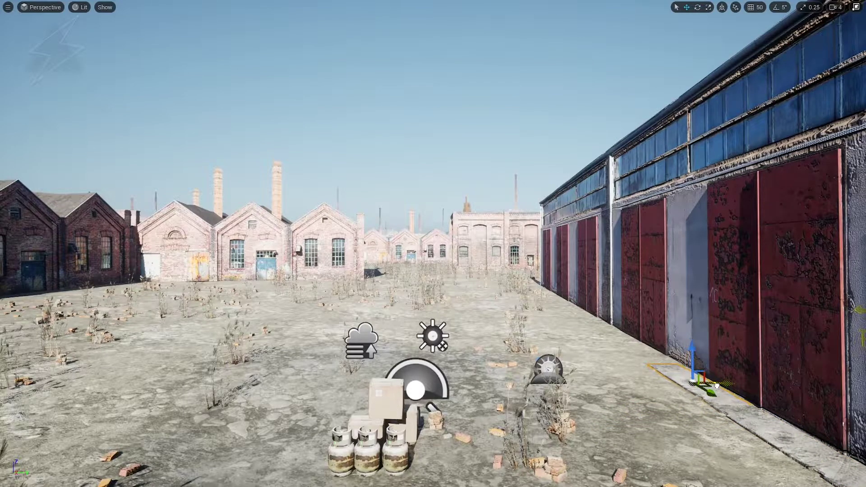
- Duplicate the concrete ground patch and slide the copies along the wall base
{"action": "right_click_drag", "start_coordinate": [656, 349], "coordinate": [569, 322]}
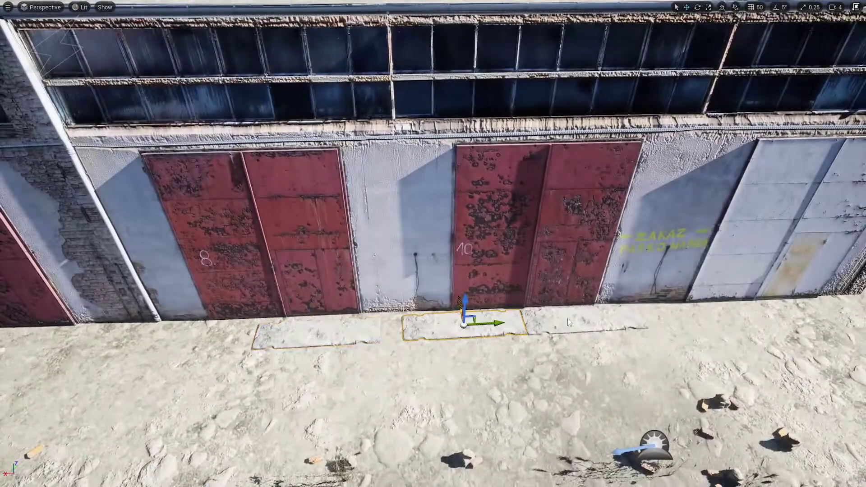
{"action": "left_click_drag", "start_coordinate": [569, 322], "coordinate": [729, 317], "text": "alt"}
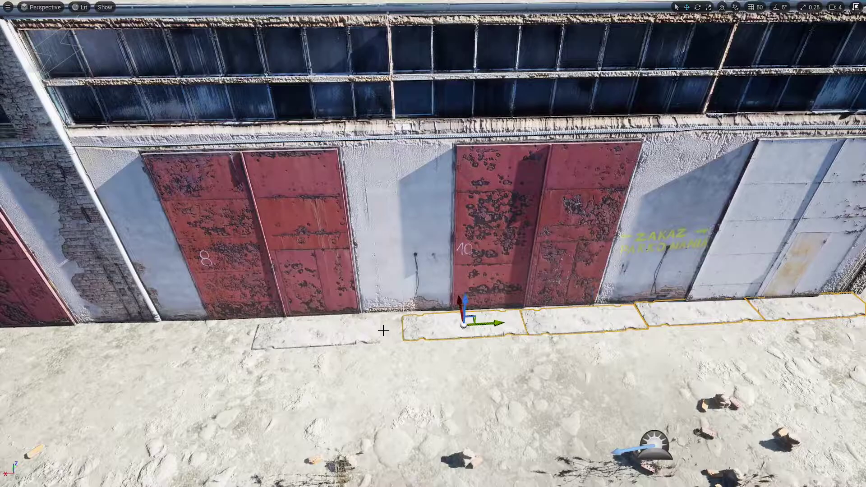
{"action": "left_click_drag", "start_coordinate": [483, 325], "coordinate": [21, 286]}
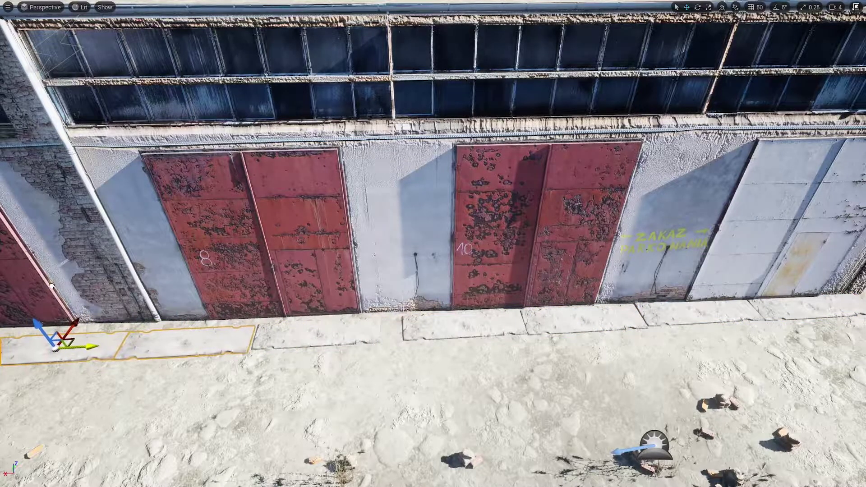
{"action": "left_click_drag", "start_coordinate": [307, 323], "coordinate": [342, 323]}
{"action": "mouse_move", "coordinate": [343, 323]}
{"action": "right_mouse_down"}
{"action": "mouse_move", "coordinate": [457, 387]}
{"action": "mouse_move", "coordinate": [322, 397]}
{"action": "mouse_move", "coordinate": [406, 316]}
{"action": "right_mouse_up"}
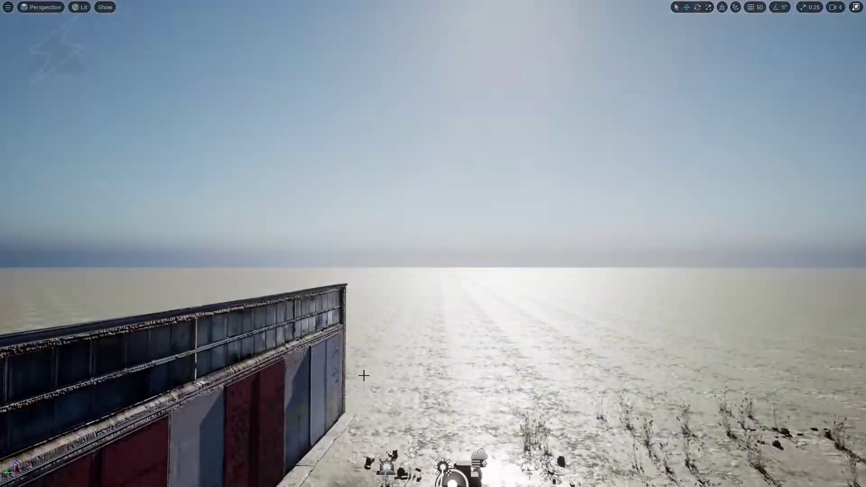
- Restore the full editor layout from the full-screen viewport
{"action": "key", "text": "F11"}
{"action": "scroll", "coordinate": [731, 358], "scroll_direction": "down", "scroll_amount": 5}
{"action": "right_click_drag", "start_coordinate": [406, 270], "coordinate": [406, 360]}
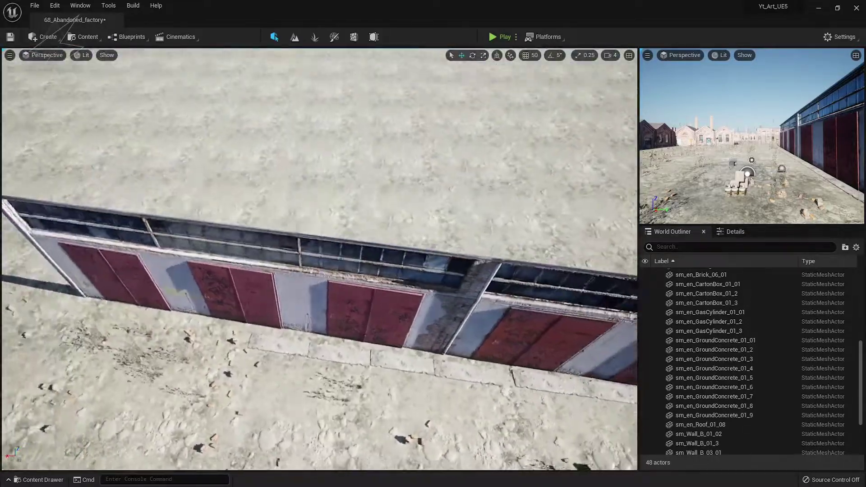
- Select four concrete slabs by the wall and duplicate them further along the wall
{"action": "right_click_drag", "start_coordinate": [319, 259], "coordinate": [319, 260]}
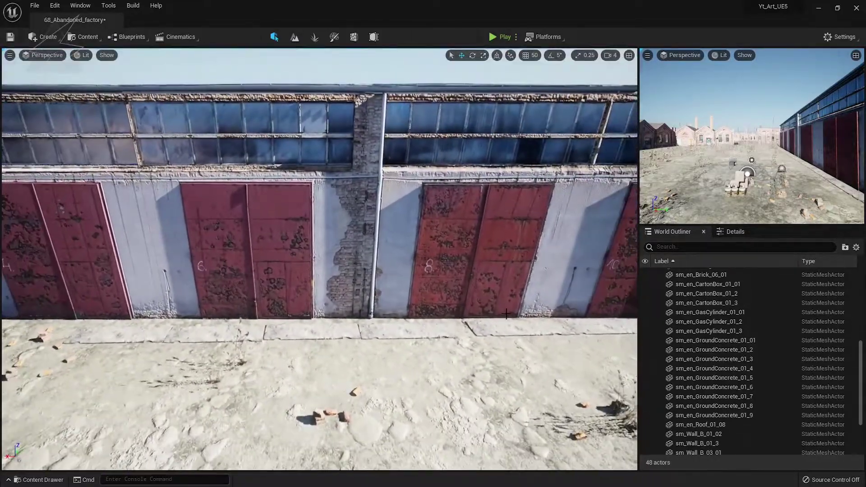
{"action": "left_click", "coordinate": [408, 332]}
{"action": "left_click", "coordinate": [279, 334], "text": "ctrl"}
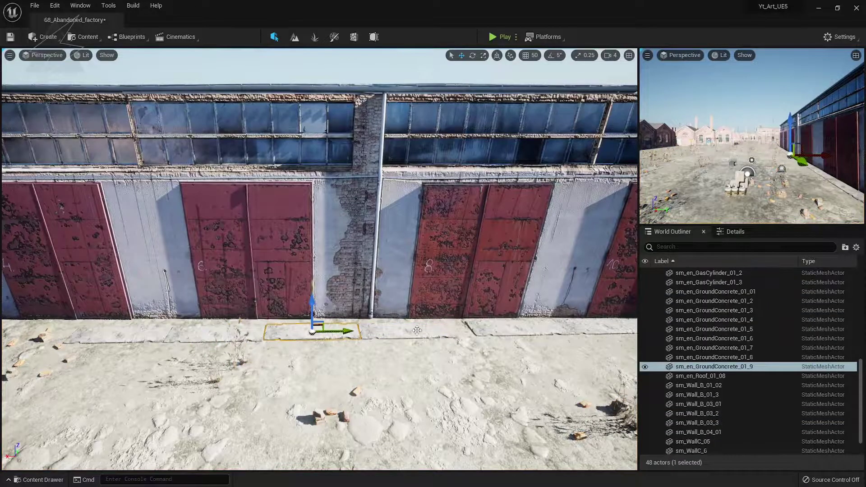
{"action": "left_click", "coordinate": [217, 334], "text": "ctrl"}
{"action": "left_click", "coordinate": [158, 333], "text": "ctrl"}
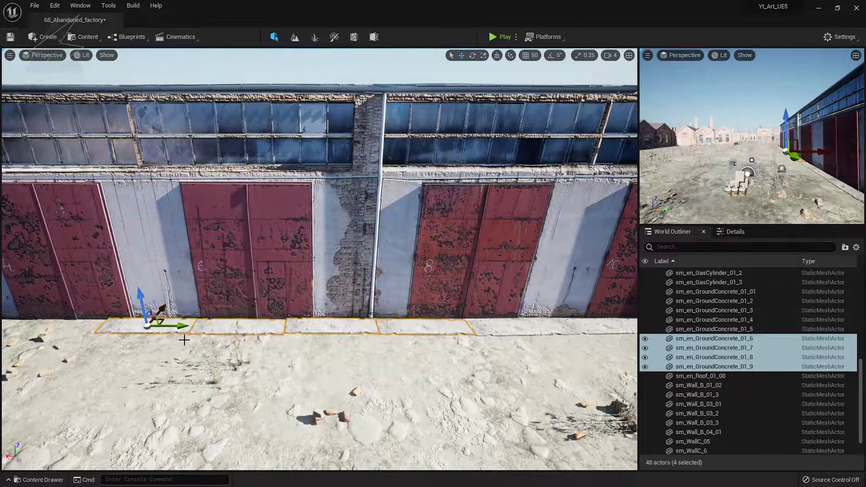
{"action": "middle_click_drag", "start_coordinate": [184, 339], "coordinate": [344, 323]}
{"action": "left_click_drag", "start_coordinate": [361, 295], "coordinate": [319, 296], "text": "alt"}
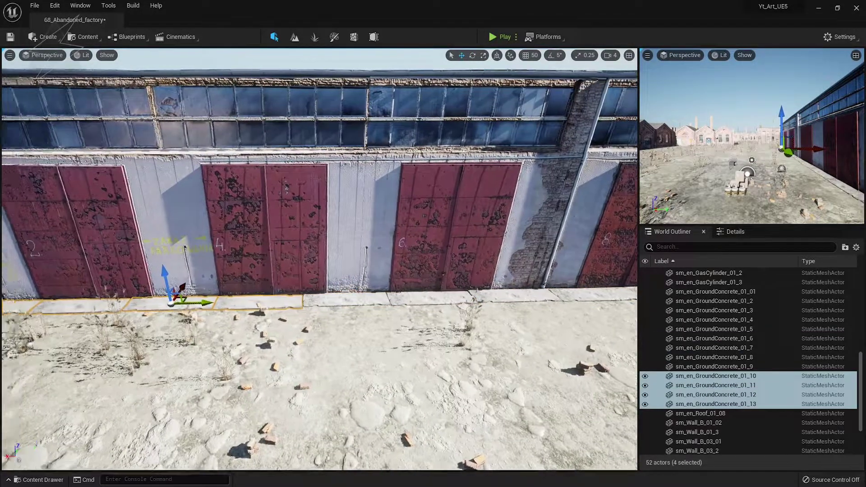
- Delete the extra slab sticking out past the end of the wall
{"action": "right_click_drag", "start_coordinate": [188, 287], "coordinate": [194, 327]}
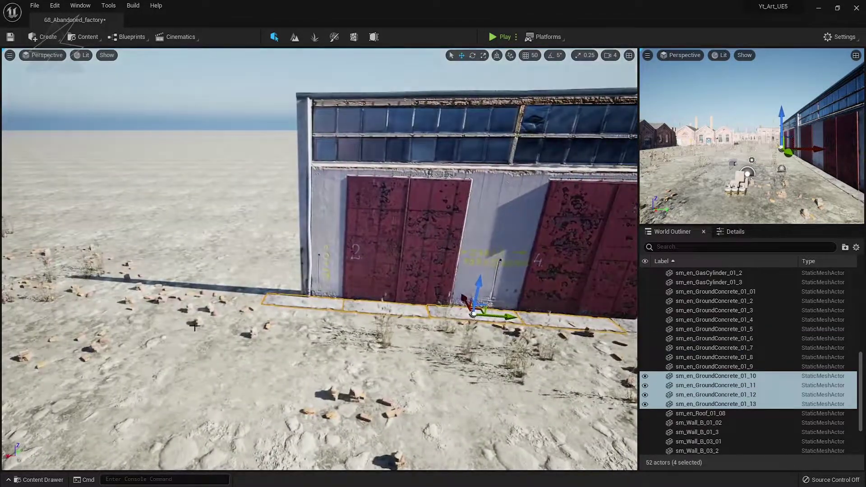
{"action": "left_click", "coordinate": [313, 298]}
{"action": "key", "text": "Delete"}
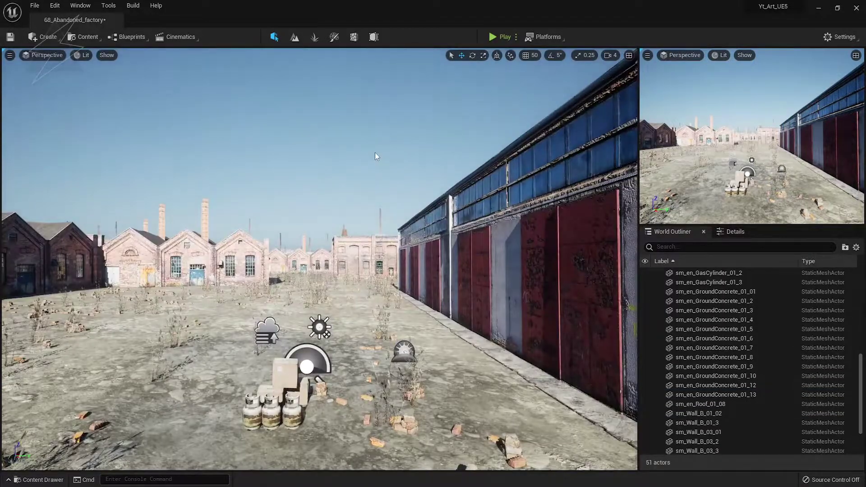
{"action": "right_click_drag", "start_coordinate": [277, 360], "coordinate": [276, 360]}
- Select all 12 GroundConcrete slabs and duplicate them beside the brick factory buildings
{"action": "left_click", "coordinate": [715, 320]}
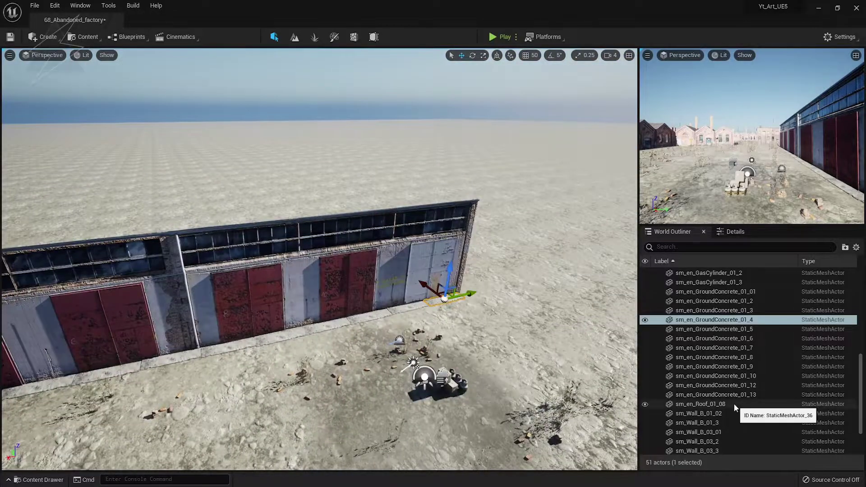
{"action": "left_click", "coordinate": [720, 395], "text": "shift"}
{"action": "key", "text": "f"}
{"action": "left_click", "coordinate": [353, 318], "text": "ctrl"}
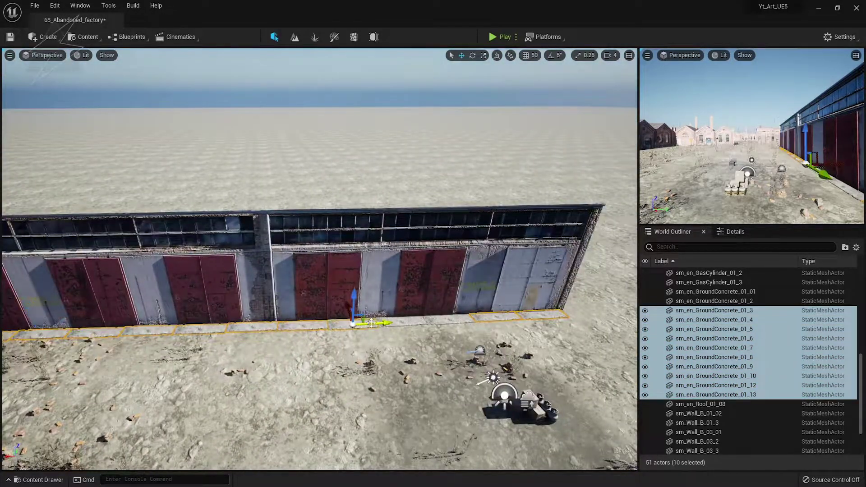
{"action": "left_click", "coordinate": [406, 321], "text": "ctrl"}
{"action": "left_click", "coordinate": [451, 321], "text": "ctrl"}
{"action": "right_click_drag", "start_coordinate": [451, 325], "coordinate": [452, 325]}
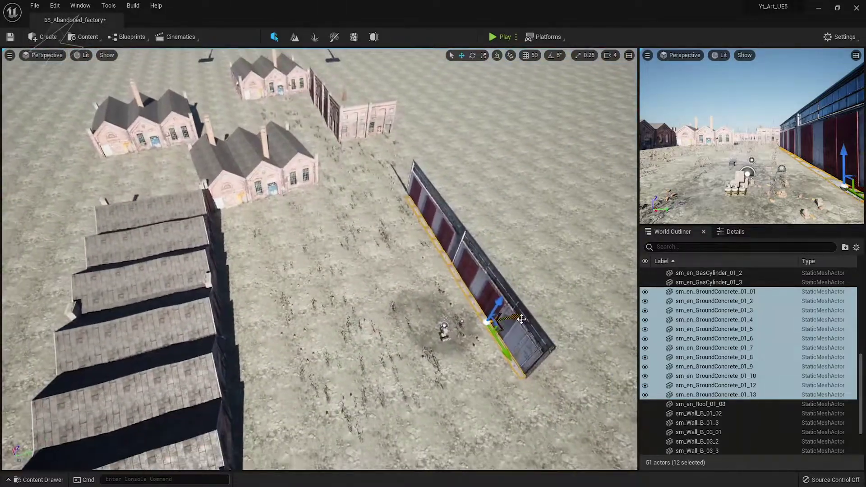
{"action": "left_click_drag", "start_coordinate": [521, 319], "coordinate": [374, 338], "text": "alt"}
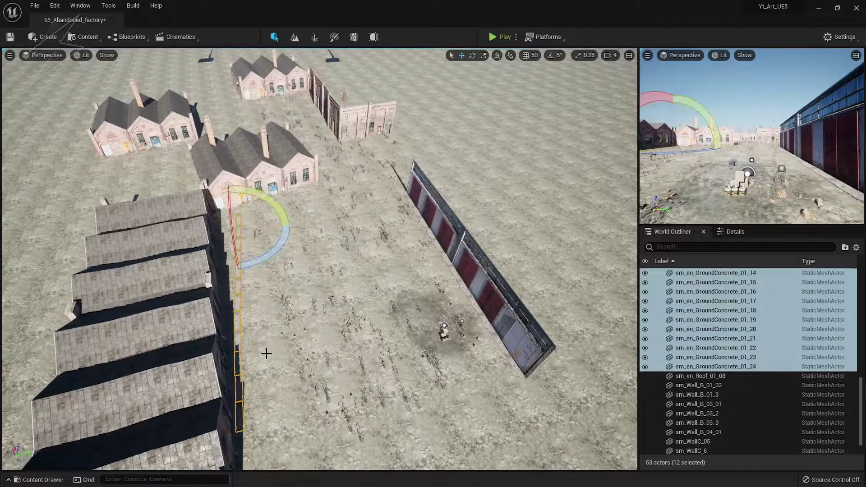
- Fly down beside the brick wall and select the factory building
{"action": "middle_click_drag", "start_coordinate": [264, 235], "coordinate": [283, 229]}
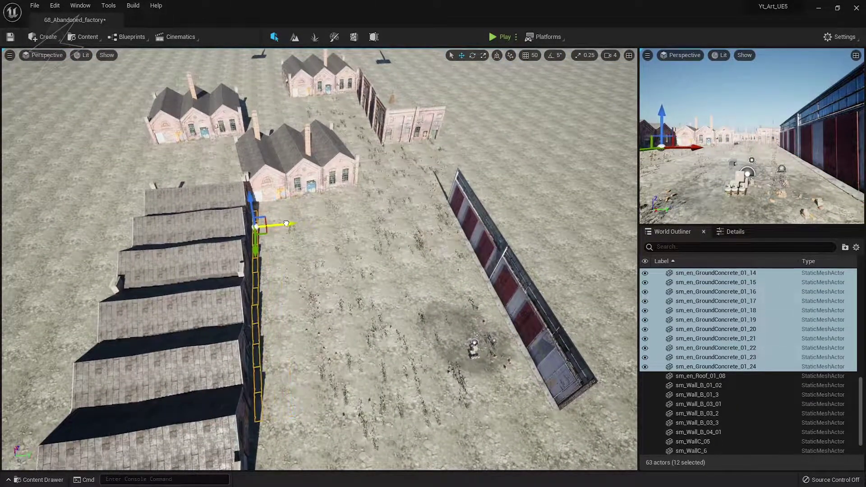
{"action": "right_click_drag", "start_coordinate": [284, 253], "coordinate": [474, 103]}
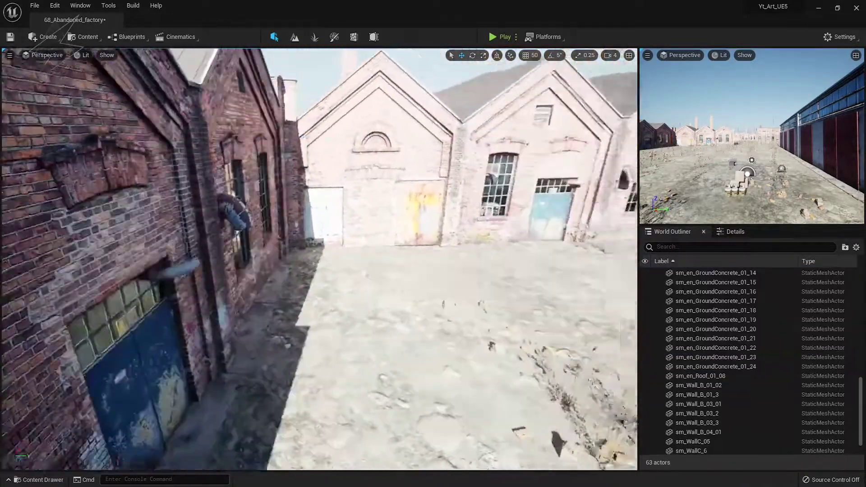
{"action": "right_click_drag", "start_coordinate": [475, 103], "coordinate": [475, 103]}
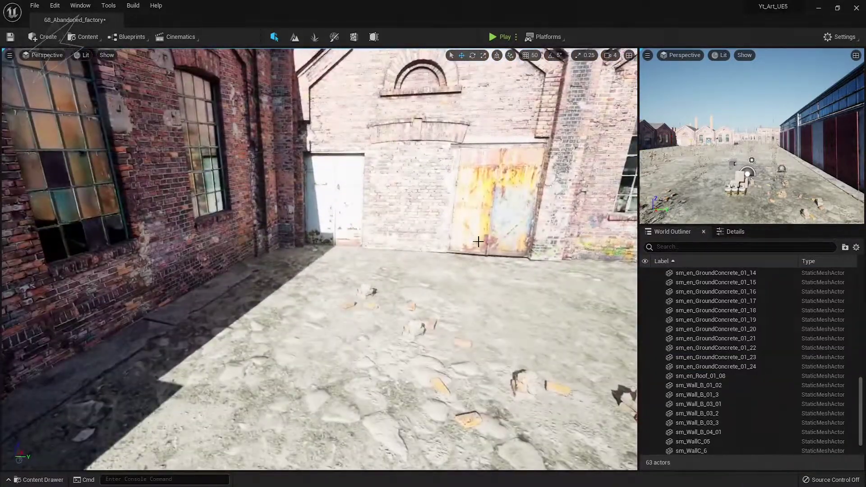
{"action": "left_click", "coordinate": [360, 180]}
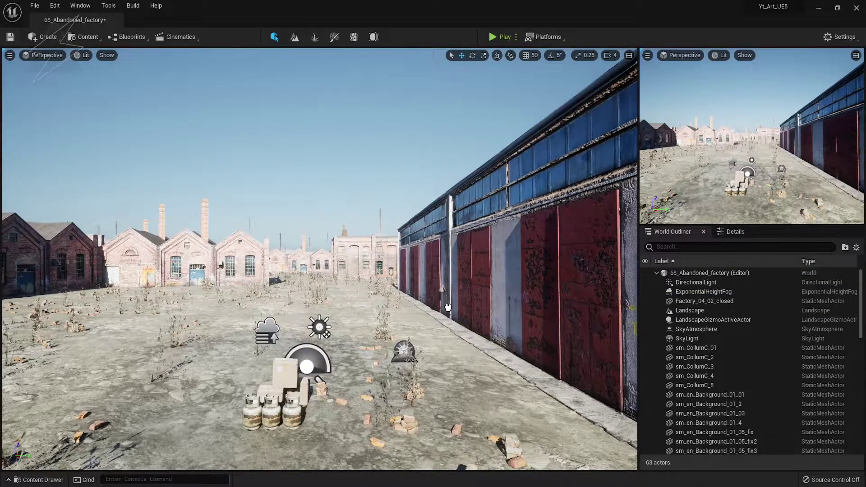
- Paste a rusty wall lamp and position it on the brick pillar of the red-doored building
{"action": "key", "text": "ctrl+v"}
{"action": "key", "text": "f"}
{"action": "key", "text": "e"}
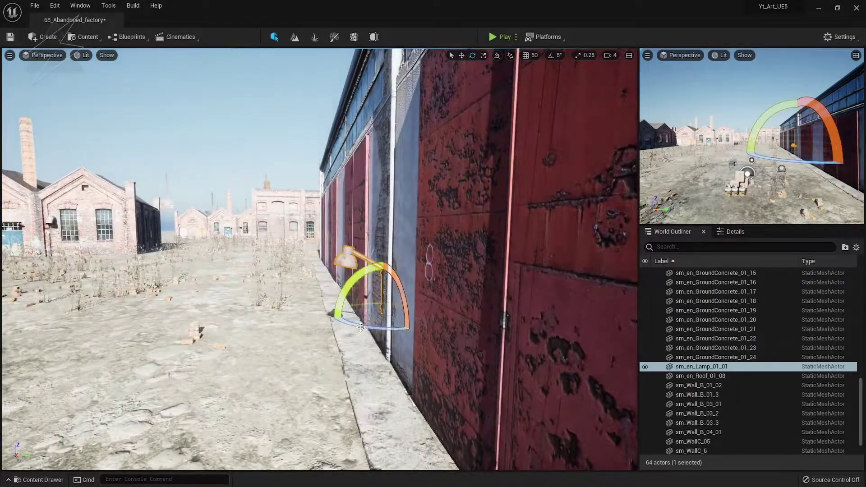
{"action": "key", "text": "w"}
{"action": "scroll", "coordinate": [419, 239], "scroll_direction": "down", "scroll_amount": 10}
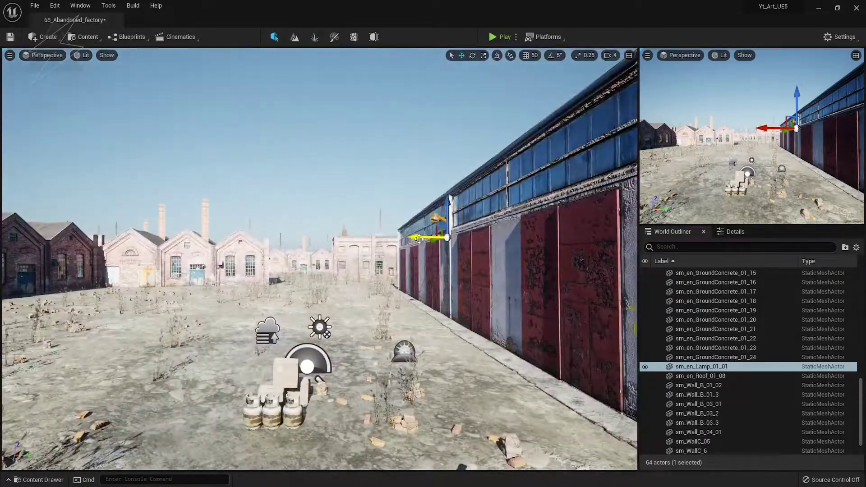
{"action": "key", "text": "f"}
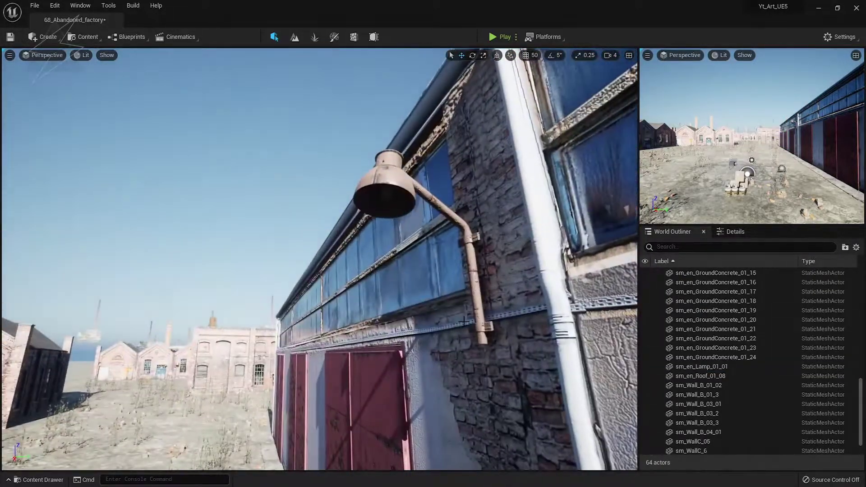
{"action": "left_click_drag", "start_coordinate": [457, 353], "coordinate": [264, 342], "text": "alt"}
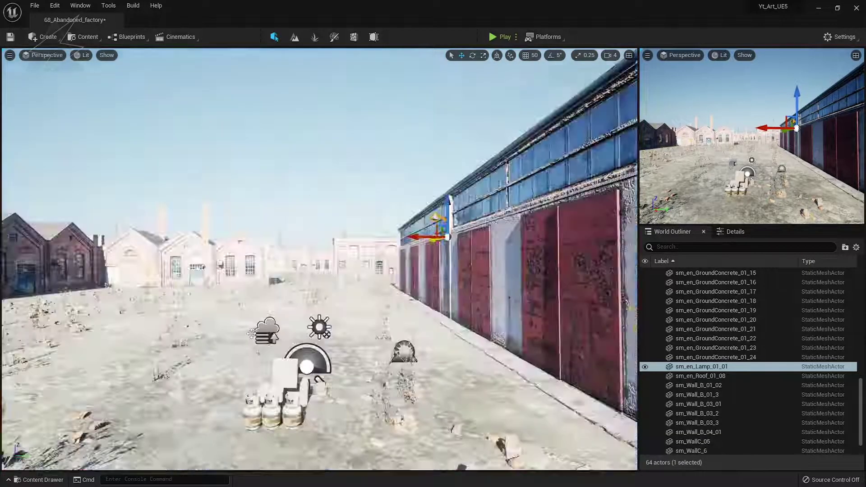
- Deselect the lamp, jump to the street bookmark, and fly toward the brick factory facade
{"action": "left_click", "coordinate": [410, 134]}
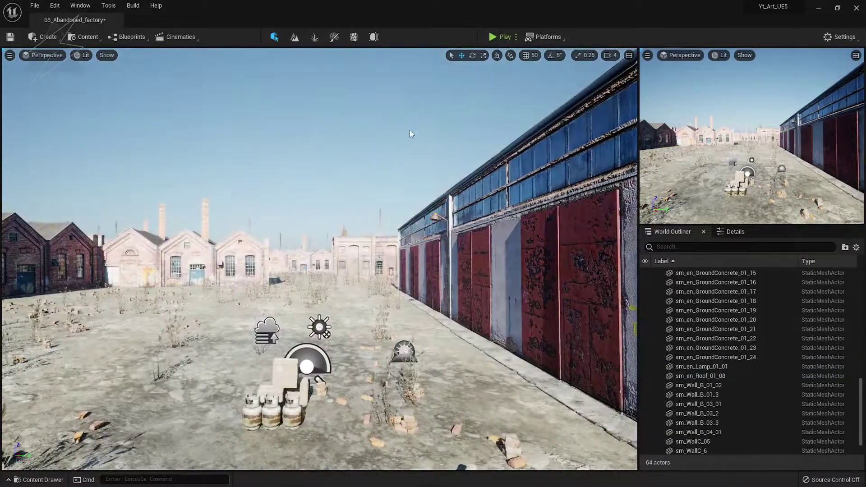
{"action": "right_click_drag", "start_coordinate": [410, 118], "coordinate": [315, 181]}
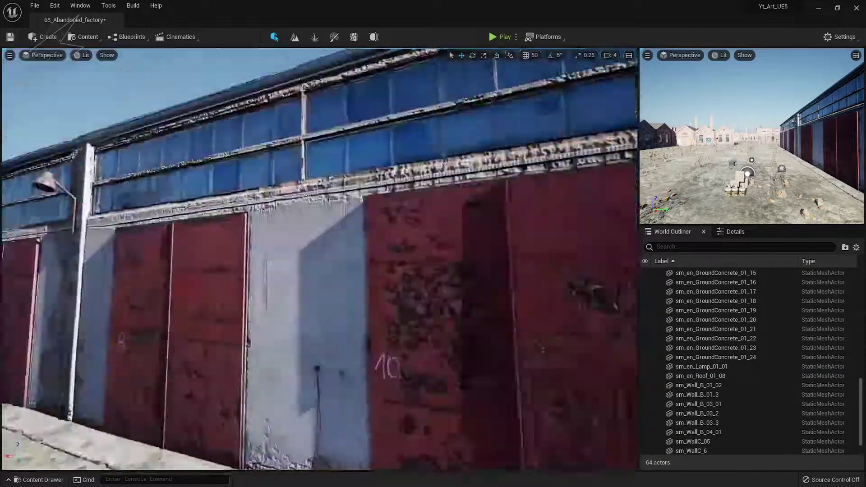
{"action": "key", "text": "1"}
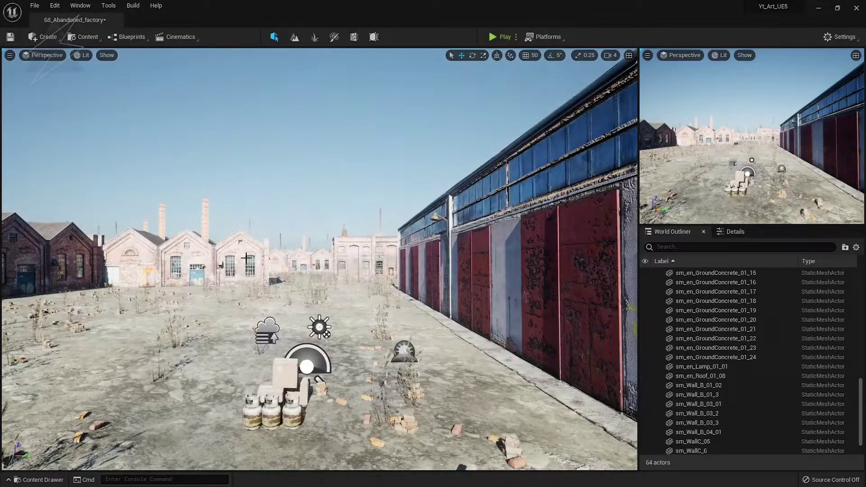
{"action": "right_click_drag", "start_coordinate": [246, 258], "coordinate": [189, 289]}
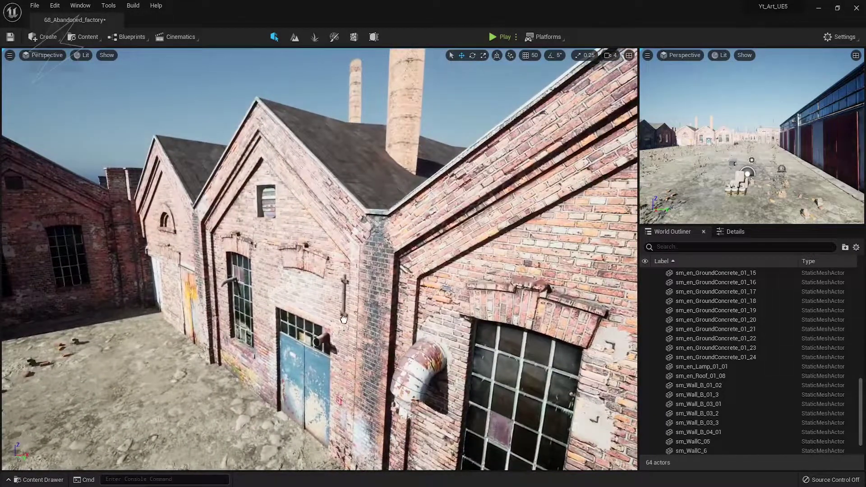
- Place a wall lamp on the brick facade and copy it to another spot on the wall
{"action": "left_click_drag", "start_coordinate": [359, 366], "coordinate": [378, 376]}
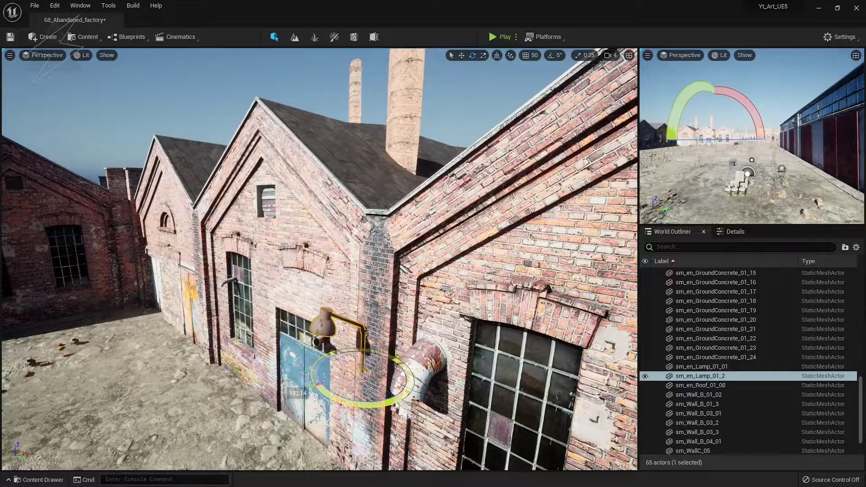
{"action": "left_click", "coordinate": [313, 93]}
{"action": "key", "text": "1"}
{"action": "mouse_move", "coordinate": [318, 216]}
{"action": "right_mouse_down"}
{"action": "mouse_move", "coordinate": [306, 235]}
{"action": "mouse_move", "coordinate": [348, 235]}
{"action": "right_mouse_up"}
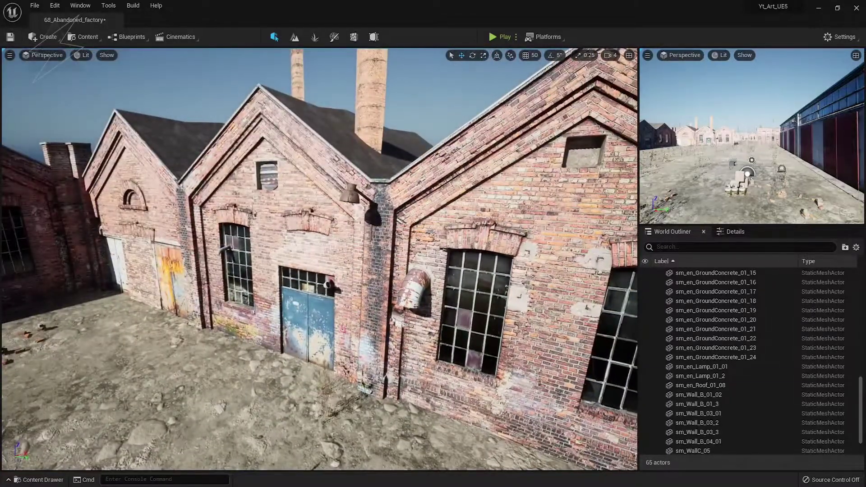
{"action": "left_click", "coordinate": [349, 235]}
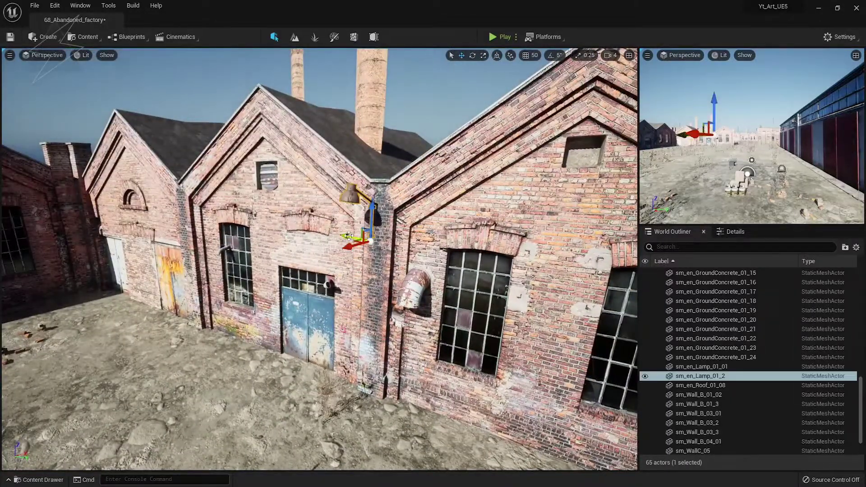
{"action": "left_click_drag", "start_coordinate": [349, 235], "coordinate": [254, 212], "text": "alt"}
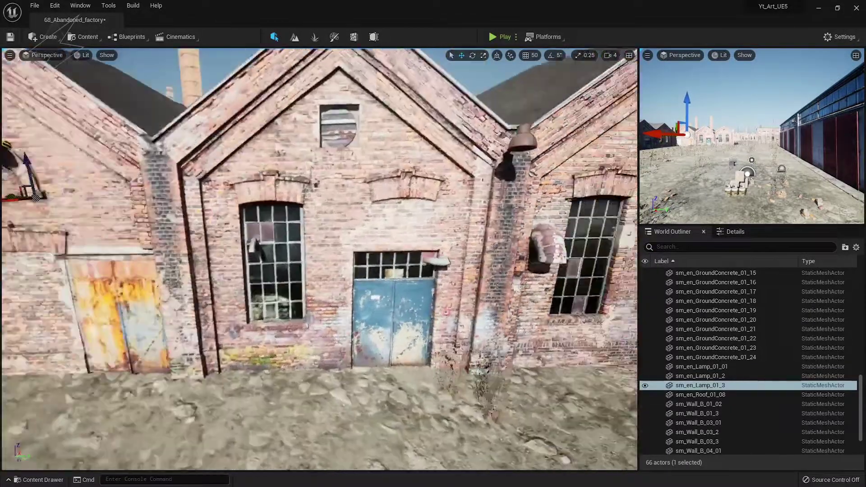
- Reposition the new lamp near the blue door, inspect it up close, and save the level
{"action": "mouse_move", "coordinate": [134, 210]}
{"action": "right_mouse_down"}
{"action": "mouse_move", "coordinate": [284, 86]}
{"action": "mouse_move", "coordinate": [311, 364]}
{"action": "right_mouse_up"}
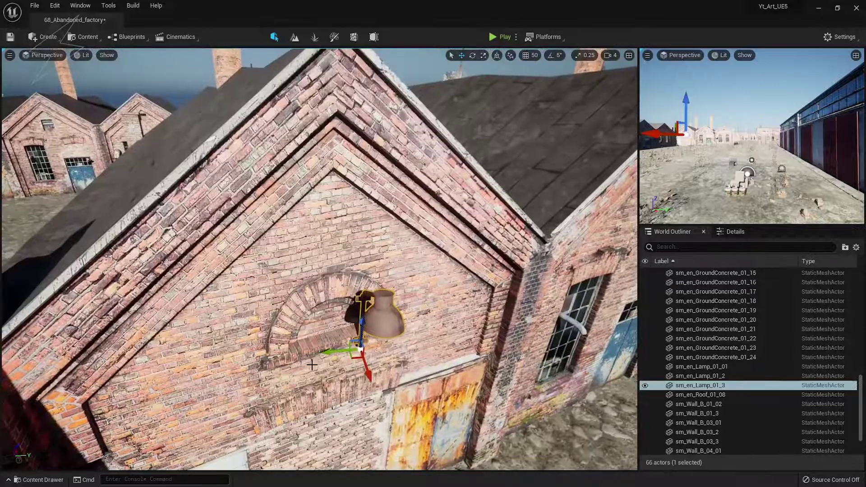
{"action": "left_click_drag", "start_coordinate": [548, 333], "coordinate": [564, 313], "text": "alt"}
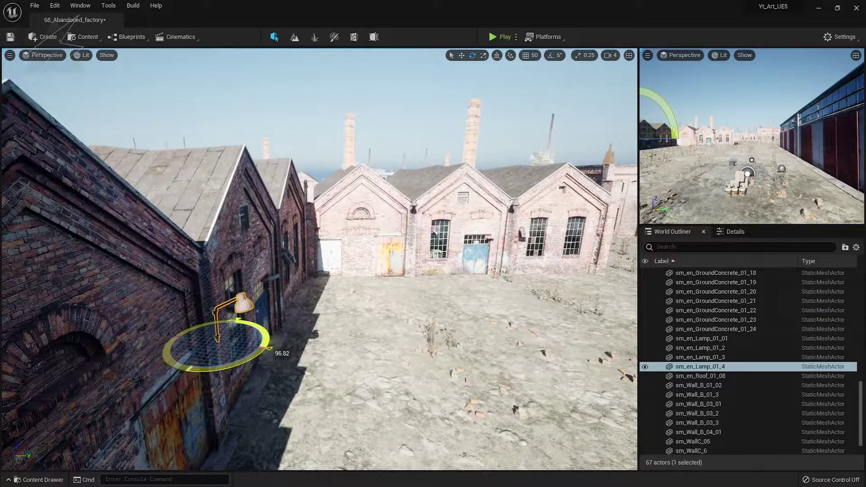
{"action": "key", "text": "w"}
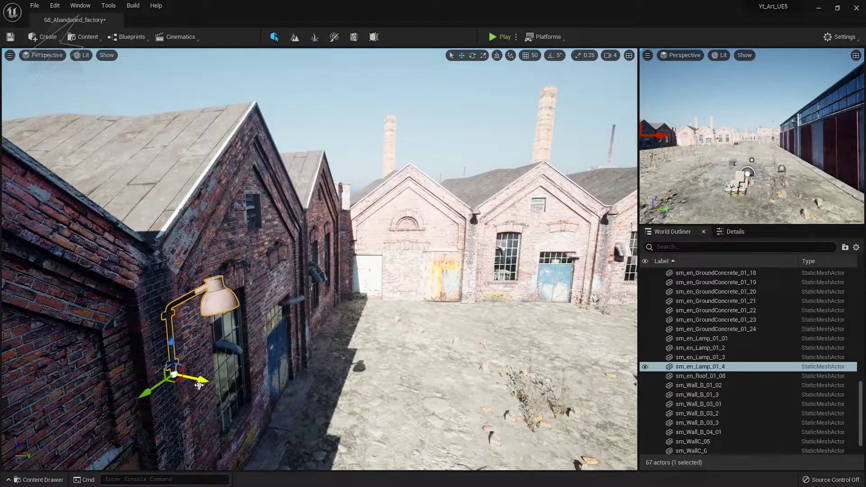
{"action": "right_click", "coordinate": [199, 384]}
{"action": "right_click_drag", "start_coordinate": [245, 354], "coordinate": [446, 217]}
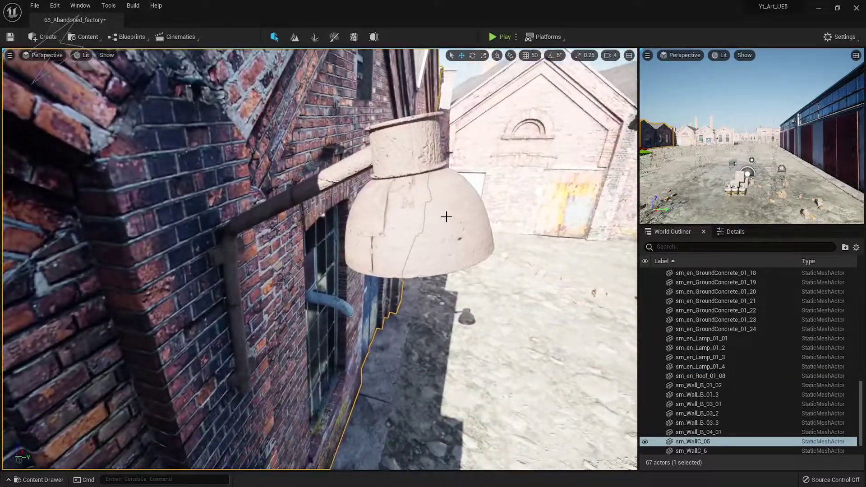
{"action": "key", "text": "ctrl+s"}
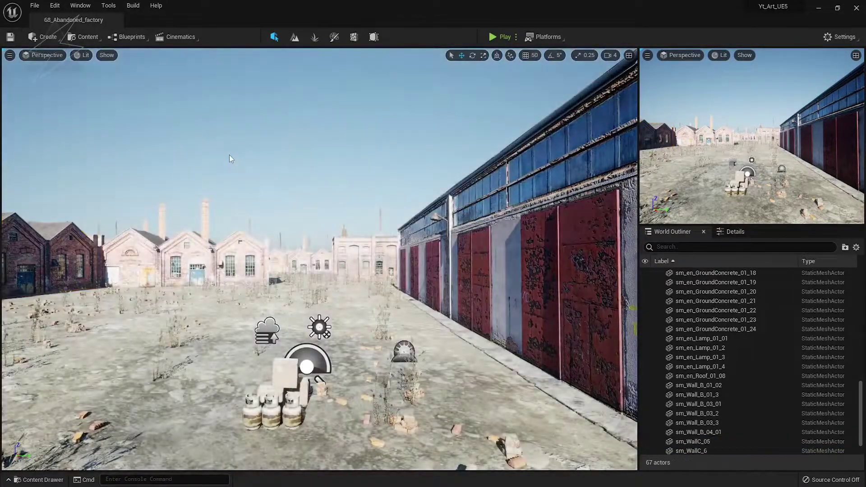
- Copy a lamp on the brick building to another spot on the wall
{"action": "right_click_drag", "start_coordinate": [229, 155], "coordinate": [229, 156]}
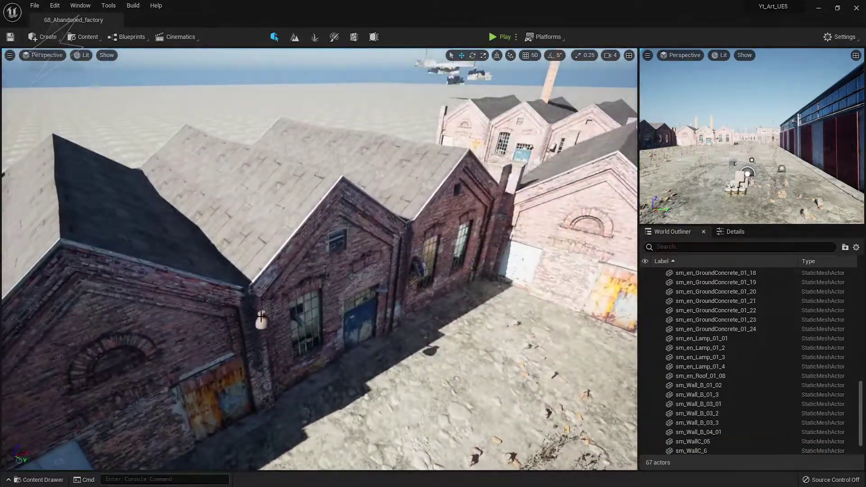
{"action": "left_click", "coordinate": [261, 320]}
{"action": "left_click_drag", "start_coordinate": [227, 340], "coordinate": [392, 282], "text": "alt"}
{"action": "key", "text": "f"}
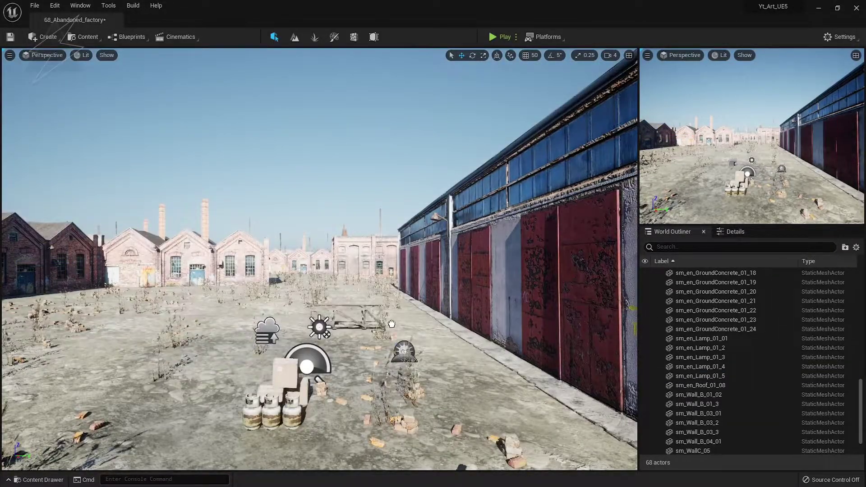
- Place a metal support, a round pipe piece and a long pipe beside the gas cylinders
{"action": "left_click_drag", "start_coordinate": [423, 314], "coordinate": [418, 323]}
{"action": "mouse_move", "coordinate": [173, 400]}
{"action": "left_mouse_down"}
{"action": "mouse_move", "coordinate": [239, 406]}
{"action": "mouse_move", "coordinate": [217, 424]}
{"action": "left_mouse_up"}
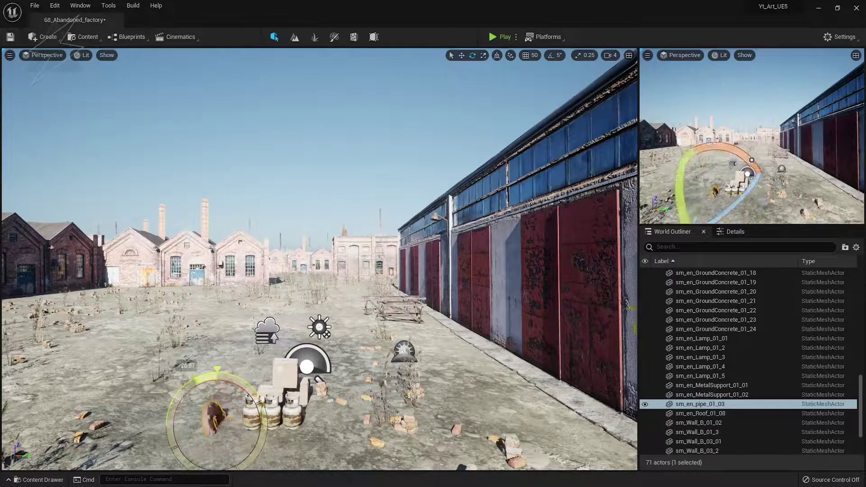
{"action": "left_click", "coordinate": [233, 388]}
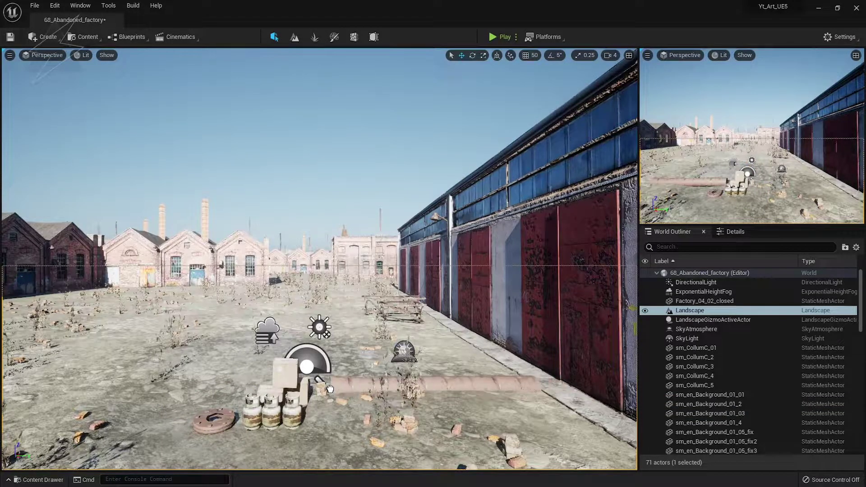
{"action": "left_click_drag", "start_coordinate": [321, 380], "coordinate": [328, 356]}
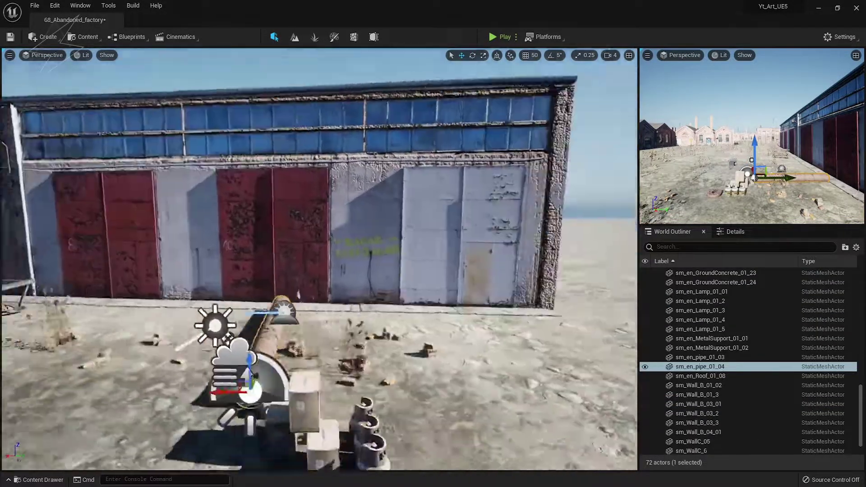
- Duplicate the pipe into a row of four, then copy the row upward as a second layer
{"action": "right_click_drag", "start_coordinate": [328, 356], "coordinate": [303, 407]}
{"action": "left_click_drag", "start_coordinate": [303, 408], "coordinate": [494, 403], "text": "alt"}
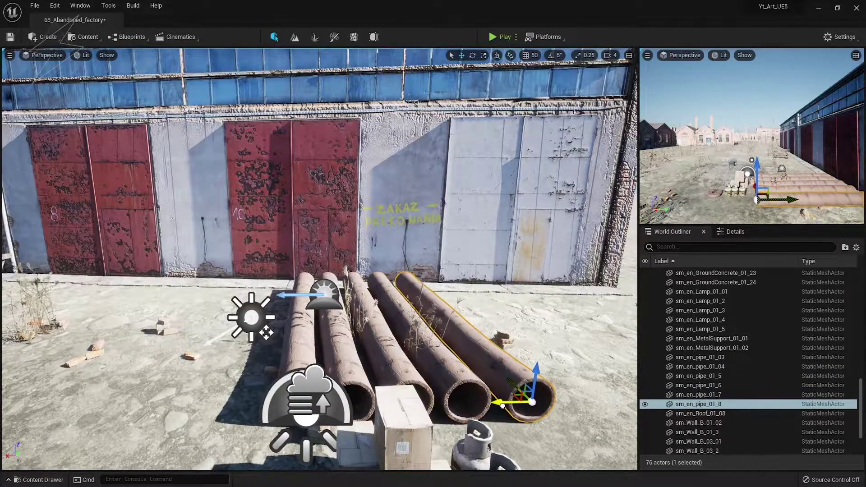
{"action": "left_click", "coordinate": [455, 384], "text": "ctrl"}
{"action": "left_click", "coordinate": [401, 381], "text": "ctrl"}
{"action": "left_click", "coordinate": [354, 380], "text": "ctrl"}
{"action": "left_click_drag", "start_coordinate": [354, 380], "coordinate": [354, 335], "text": "alt"}
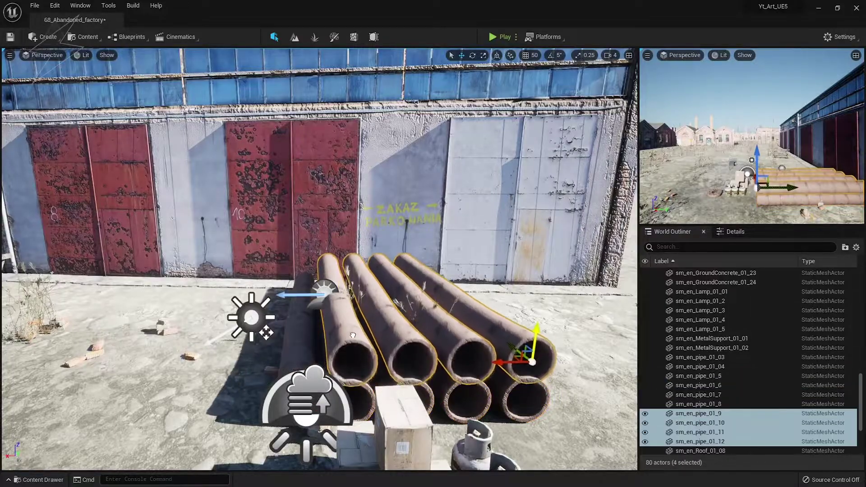
{"action": "left_click_drag", "start_coordinate": [481, 355], "coordinate": [457, 357]}
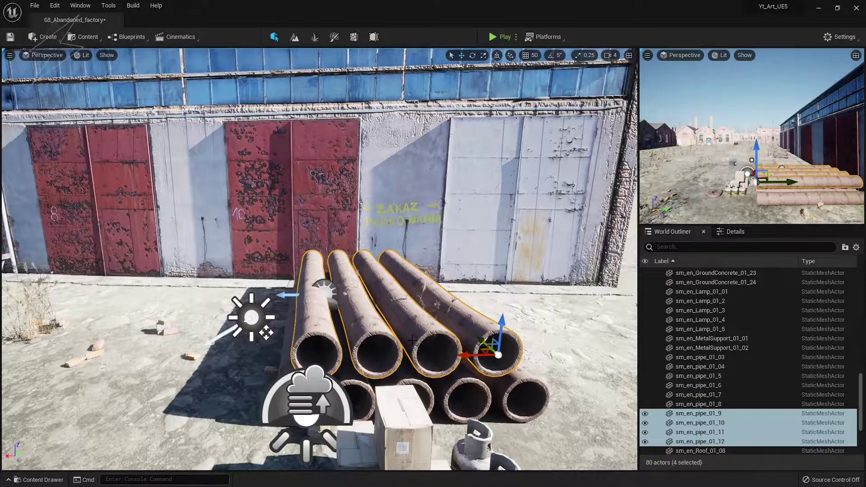
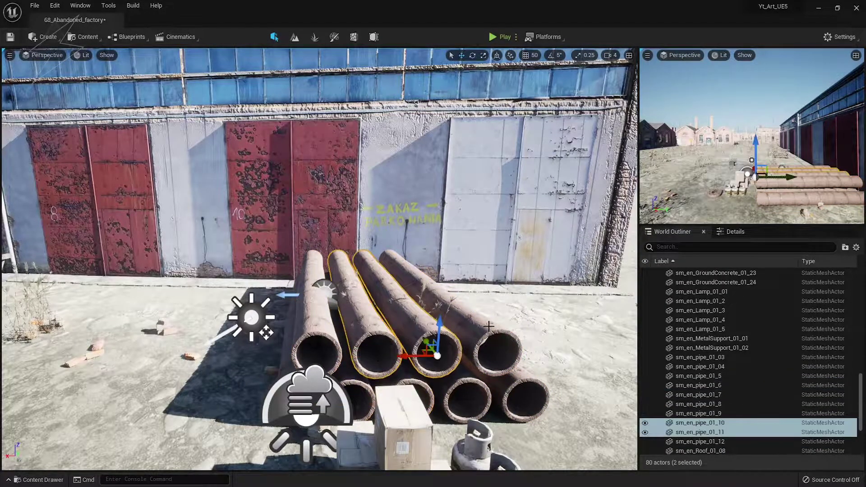
- Copy three pipes up onto the stack, then cap the pyramid with a single pipe
{"action": "left_click", "coordinate": [496, 351], "text": "ctrl"}
{"action": "mouse_move", "coordinate": [493, 348]}
{"action": "left_mouse_down", "text": "alt"}
{"action": "mouse_move", "coordinate": [427, 311]}
{"action": "mouse_move", "coordinate": [434, 311]}
{"action": "left_mouse_up", "text": "alt"}
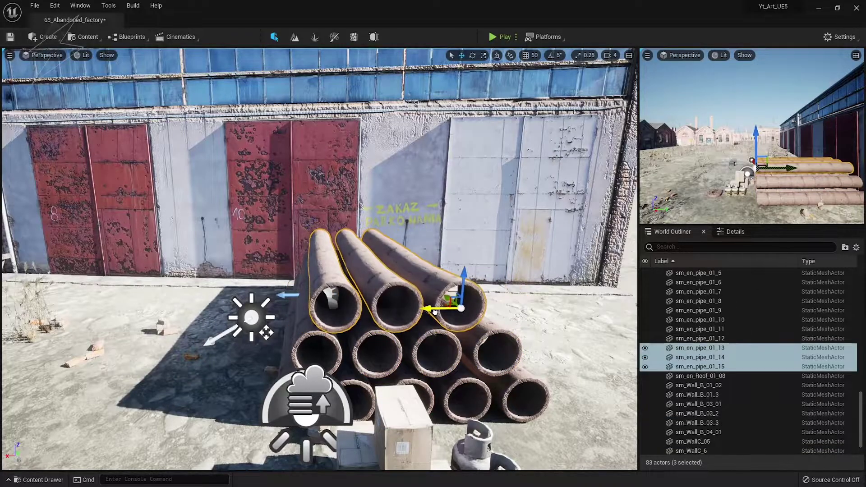
{"action": "left_click", "coordinate": [397, 284]}
{"action": "left_click_drag", "start_coordinate": [397, 289], "coordinate": [405, 251], "text": "alt"}
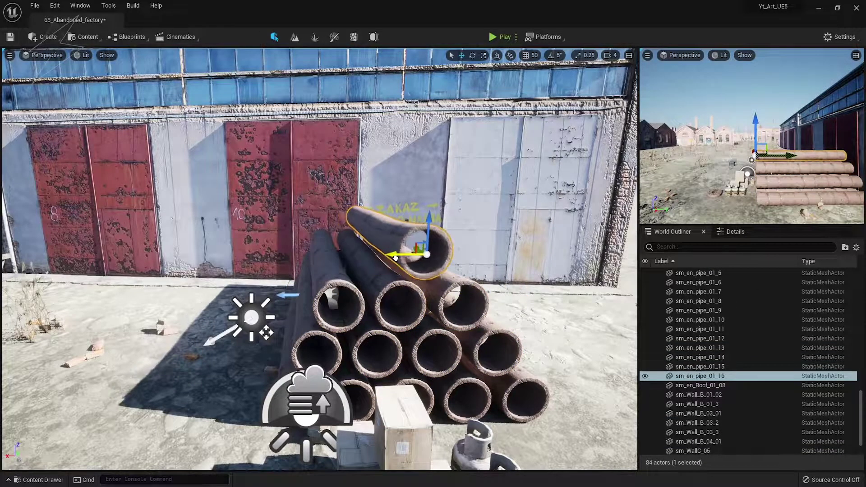
{"action": "scroll", "coordinate": [406, 251], "scroll_direction": "up", "scroll_amount": 5}
{"action": "key", "text": "f"}
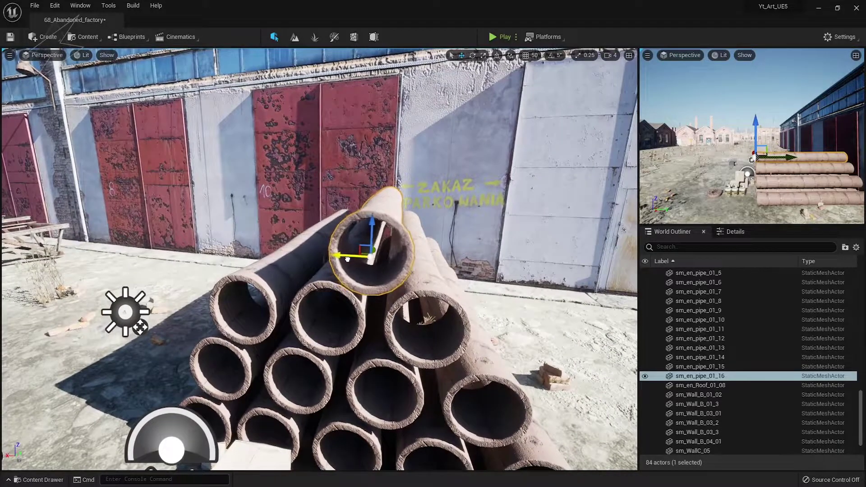
- Place a green rubble container in the street between the brick buildings
{"action": "right_click_drag", "start_coordinate": [368, 257], "coordinate": [316, 253]}
{"action": "key", "text": "Escape"}
{"action": "mouse_move", "coordinate": [636, 316]}
{"action": "left_mouse_down"}
{"action": "mouse_move", "coordinate": [305, 347]}
{"action": "mouse_move", "coordinate": [314, 321]}
{"action": "left_mouse_up"}
- Straighten the container and lift a pasted trash-bag pile onto it
{"action": "key", "text": "w"}
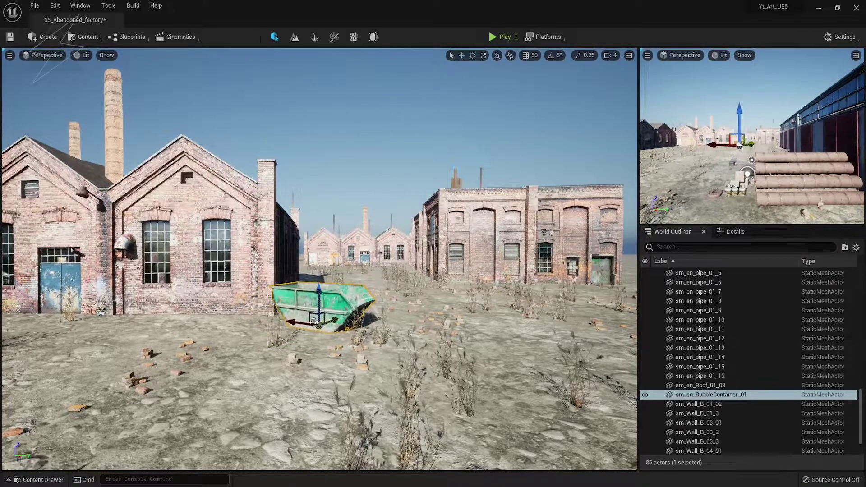
{"action": "mouse_move", "coordinate": [286, 317]}
{"action": "right_mouse_down"}
{"action": "mouse_move", "coordinate": [282, 436]}
{"action": "mouse_move", "coordinate": [294, 442]}
{"action": "right_mouse_up"}
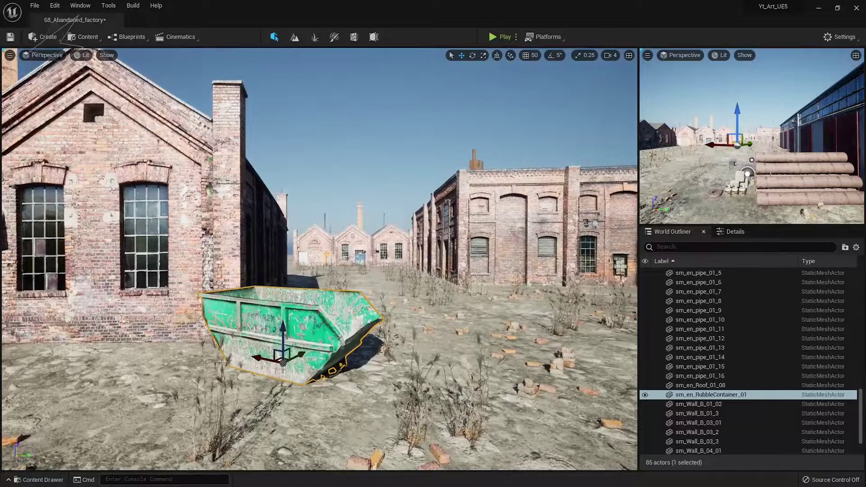
{"action": "key", "text": "ctrl+v"}
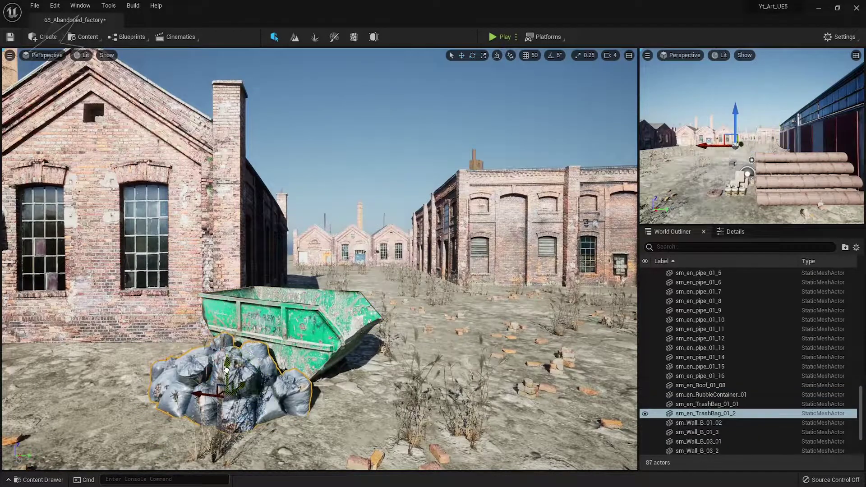
{"action": "mouse_move", "coordinate": [226, 370]}
{"action": "left_mouse_down"}
{"action": "mouse_move", "coordinate": [278, 293]}
{"action": "mouse_move", "coordinate": [269, 308]}
{"action": "mouse_move", "coordinate": [302, 306]}
{"action": "left_mouse_up"}
{"action": "left_click", "coordinate": [362, 258]}
{"action": "left_click", "coordinate": [332, 281]}
{"action": "left_click", "coordinate": [350, 200]}
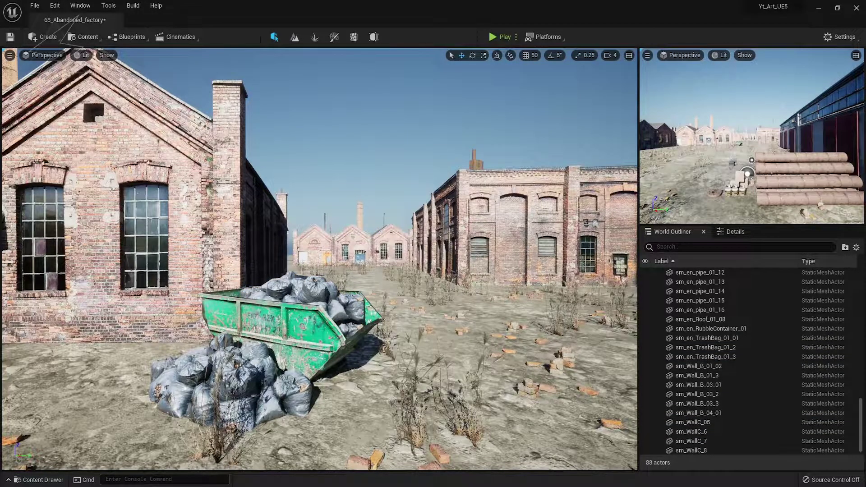
- Copy the ground trash-bag pile twice around the container, rotating one copy for variety
{"action": "left_click", "coordinate": [235, 388]}
{"action": "left_click_drag", "start_coordinate": [243, 397], "coordinate": [345, 408], "text": "alt"}
{"action": "key", "text": "e"}
{"action": "left_click_drag", "start_coordinate": [386, 378], "coordinate": [388, 408]}
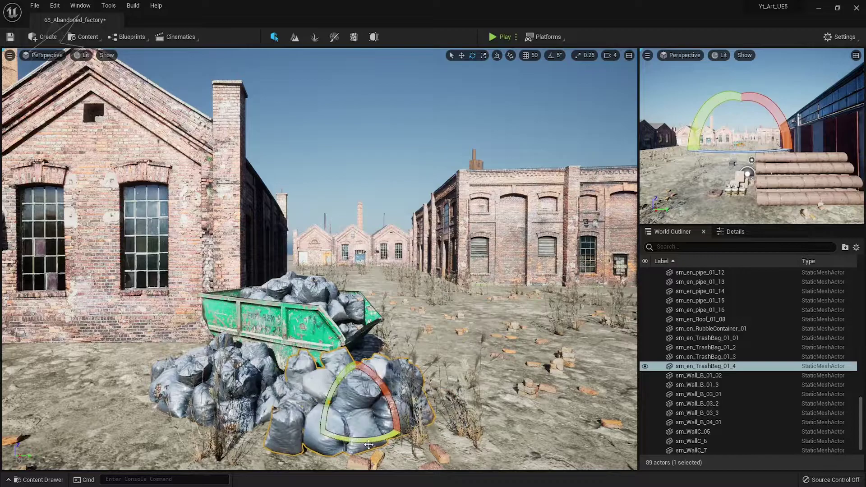
{"action": "key", "text": "w"}
{"action": "left_click_drag", "start_coordinate": [338, 428], "coordinate": [415, 367], "text": "alt"}
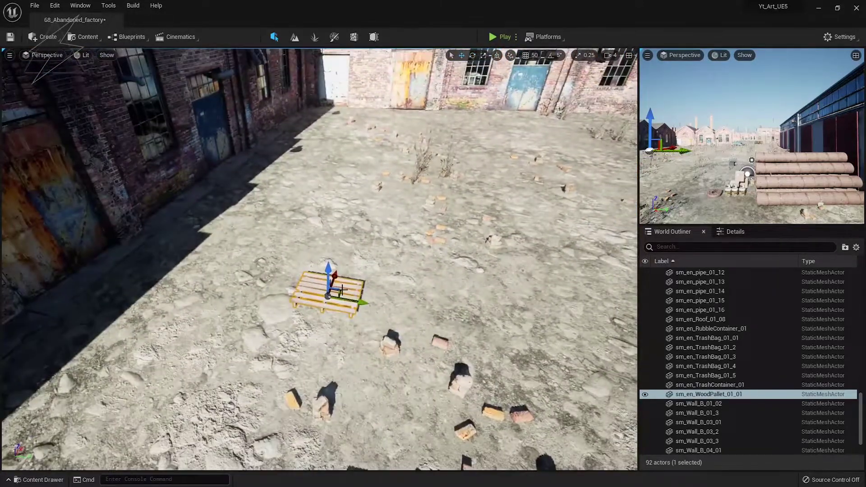
- Build a heap of copied wooden pallets, turning one to about -66 degrees
{"action": "mouse_move", "coordinate": [321, 290]}
{"action": "left_mouse_down", "text": "alt"}
{"action": "mouse_move", "coordinate": [396, 308]}
{"action": "mouse_move", "coordinate": [271, 287]}
{"action": "left_mouse_up", "text": "alt"}
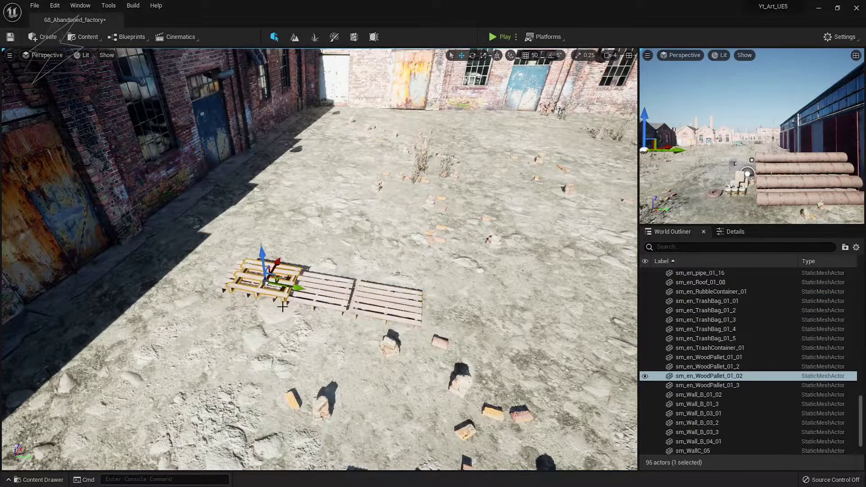
{"action": "key", "text": "ctrl+d"}
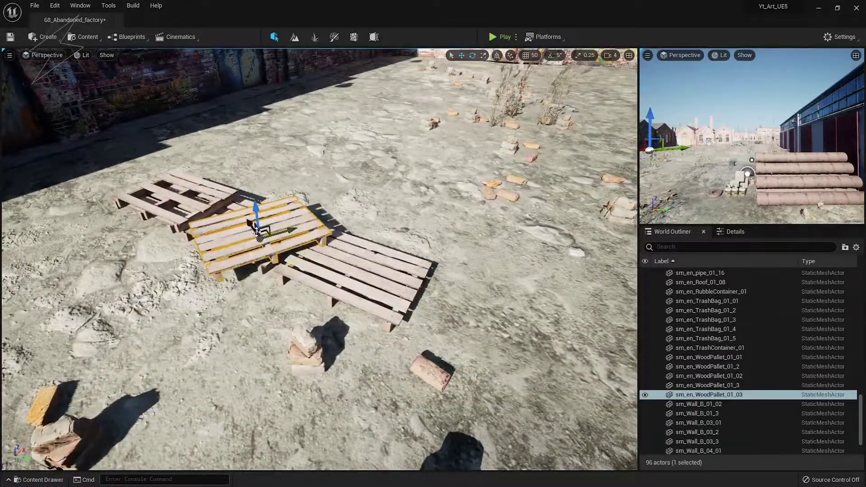
{"action": "mouse_move", "coordinate": [282, 246]}
{"action": "left_mouse_down", "text": "alt"}
{"action": "mouse_move", "coordinate": [409, 264]}
{"action": "mouse_move", "coordinate": [347, 309]}
{"action": "mouse_move", "coordinate": [271, 217]}
{"action": "left_mouse_up", "text": "alt"}
{"action": "key", "text": "e"}
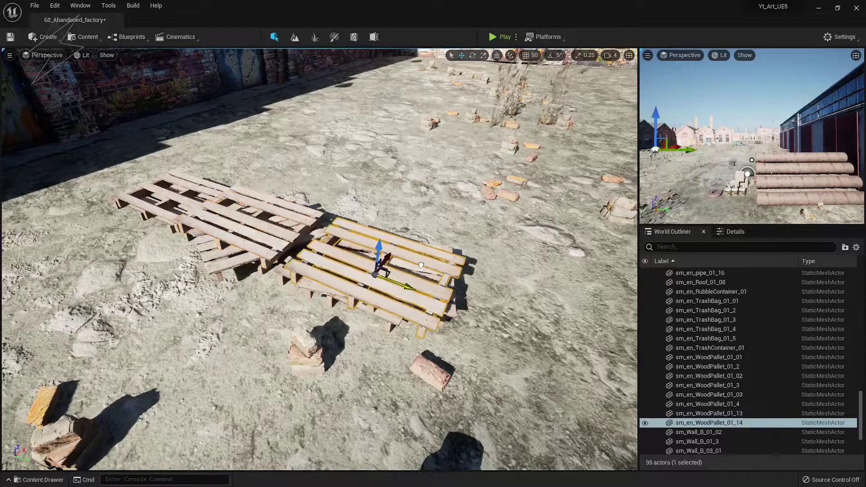
{"action": "mouse_move", "coordinate": [377, 251]}
{"action": "left_mouse_down", "text": "alt"}
{"action": "mouse_move", "coordinate": [401, 310]}
{"action": "mouse_move", "coordinate": [388, 289]}
{"action": "mouse_move", "coordinate": [93, 273]}
{"action": "mouse_move", "coordinate": [141, 219]}
{"action": "mouse_move", "coordinate": [237, 212]}
{"action": "mouse_move", "coordinate": [241, 164]}
{"action": "left_mouse_up", "text": "alt"}
{"action": "key", "text": "w"}
{"action": "left_click", "coordinate": [253, 225]}
{"action": "key", "text": "e"}
{"action": "mouse_move", "coordinate": [288, 212]}
{"action": "left_mouse_down"}
{"action": "mouse_move", "coordinate": [283, 195]}
{"action": "mouse_move", "coordinate": [298, 226]}
{"action": "left_mouse_up"}
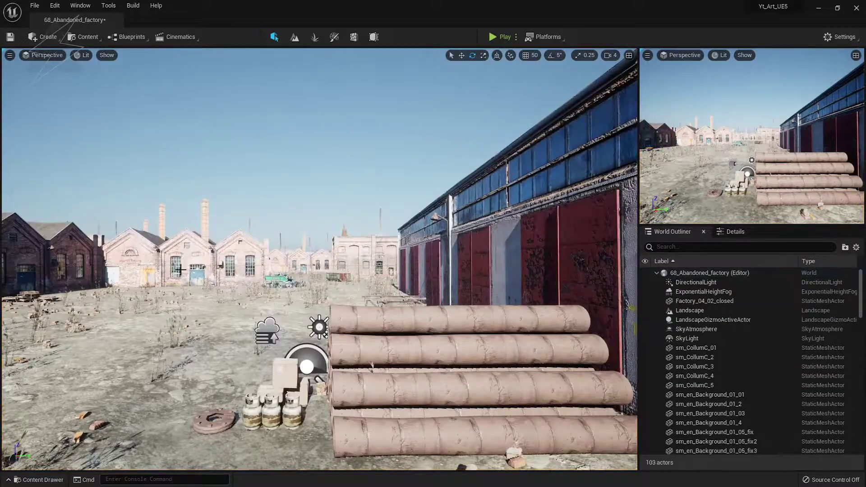
- Place a wooden cable spool beside the pallets and recall the pipe-stack camera bookmark
{"action": "right_click_drag", "start_coordinate": [180, 269], "coordinate": [149, 271]}
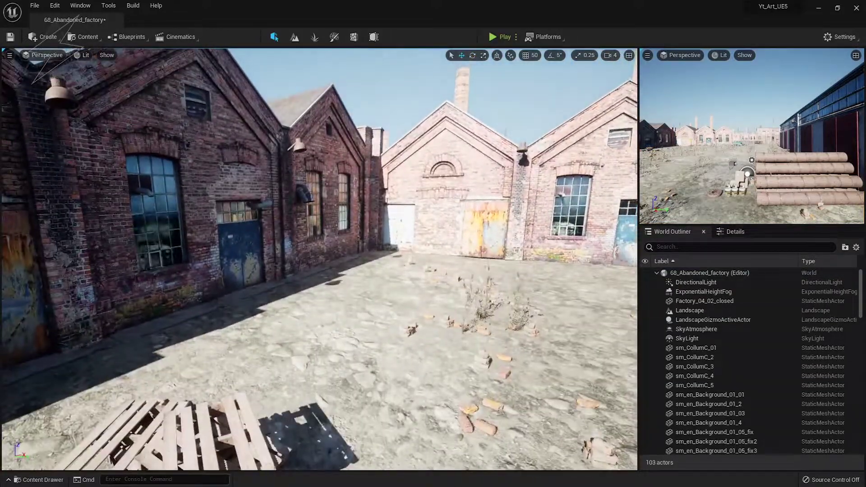
{"action": "left_click_drag", "start_coordinate": [333, 329], "coordinate": [352, 364]}
{"action": "right_click_drag", "start_coordinate": [352, 364], "coordinate": [474, 243]}
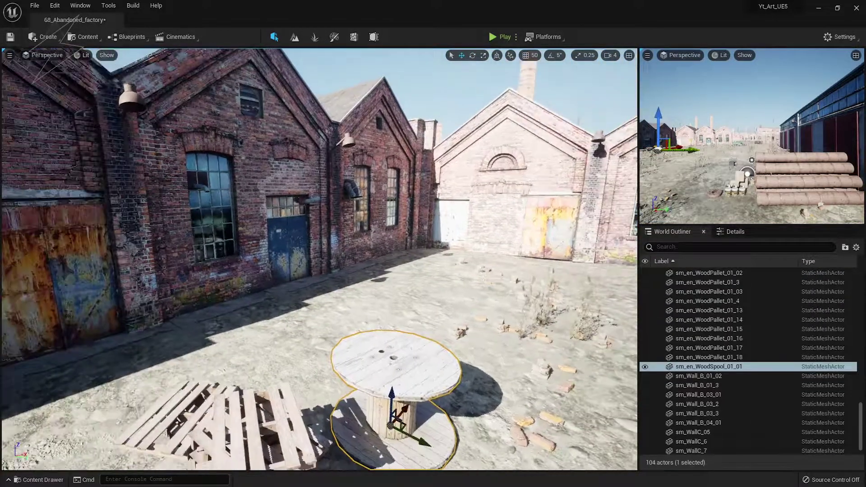
{"action": "right_click", "coordinate": [473, 212]}
{"action": "left_click", "coordinate": [496, 221]}
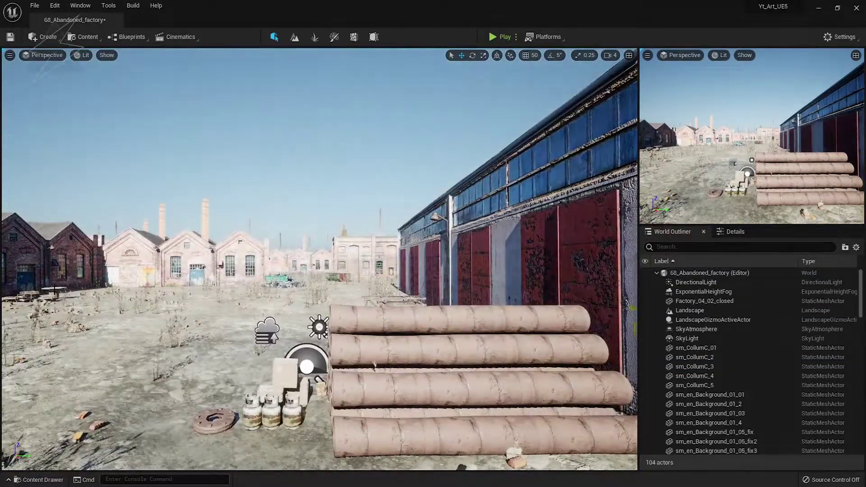
- Copy and rotate spools, shifting one left, to make three cable spools
{"action": "key", "text": "e"}
{"action": "left_click_drag", "start_coordinate": [79, 270], "coordinate": [108, 255], "text": "alt"}
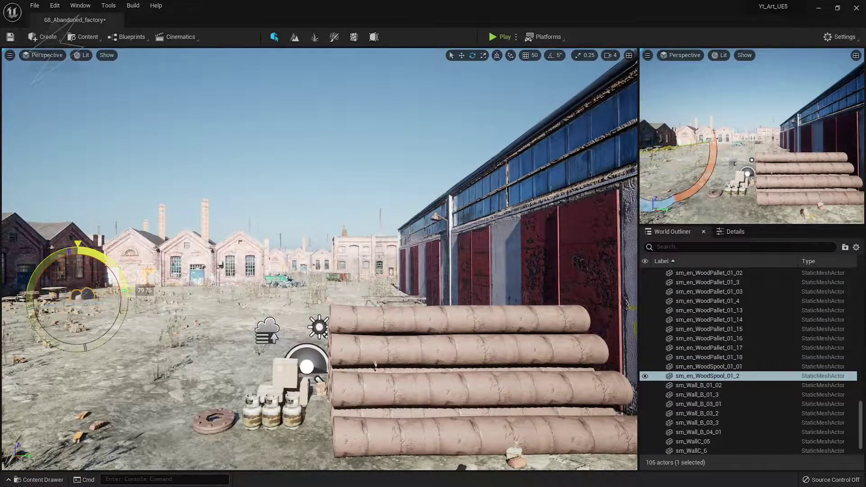
{"action": "key", "text": "Escape"}
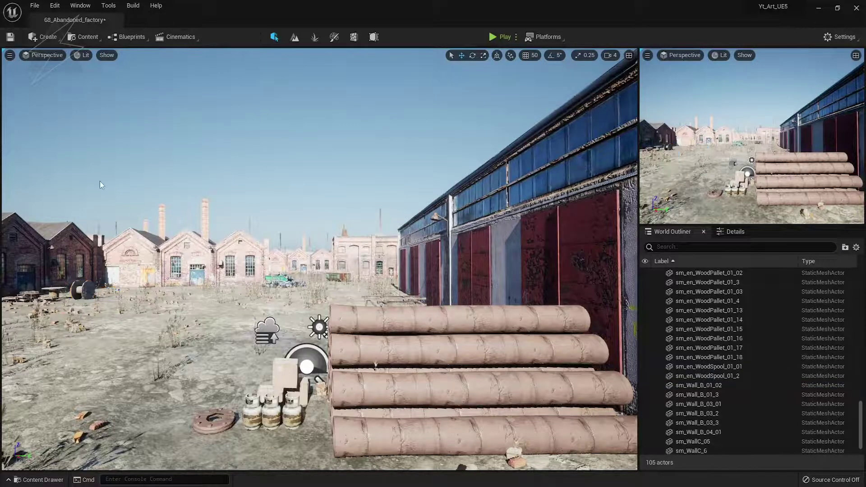
{"action": "left_click_drag", "start_coordinate": [50, 456], "coordinate": [45, 406]}
{"action": "left_click", "coordinate": [377, 309]}
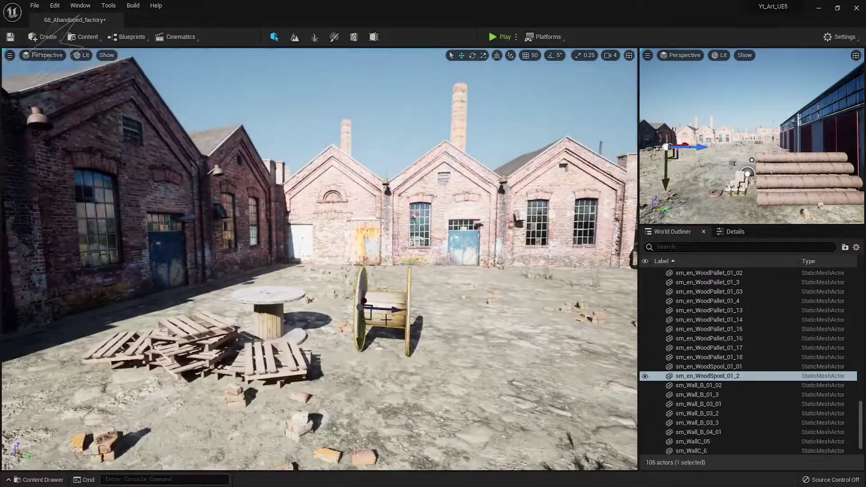
{"action": "left_click_drag", "start_coordinate": [377, 310], "coordinate": [344, 306]}
{"action": "left_click", "coordinate": [271, 311]}
{"action": "left_click_drag", "start_coordinate": [268, 293], "coordinate": [268, 223], "text": "alt"}
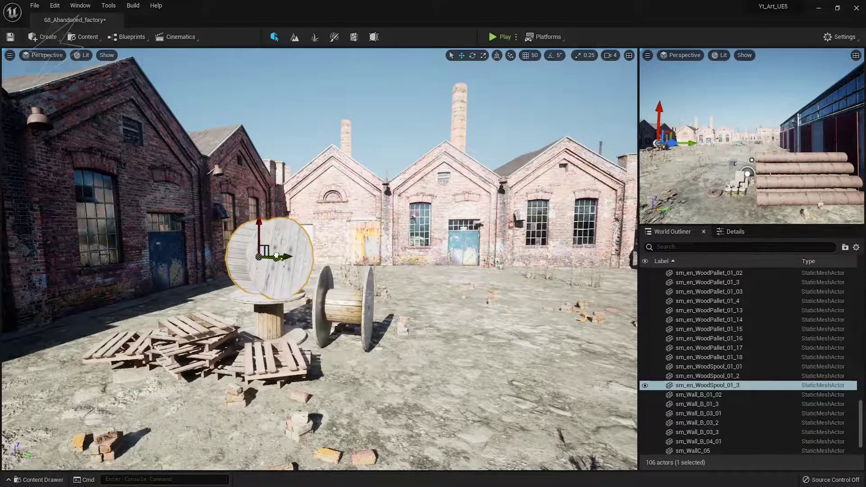
{"action": "key", "text": "Escape"}
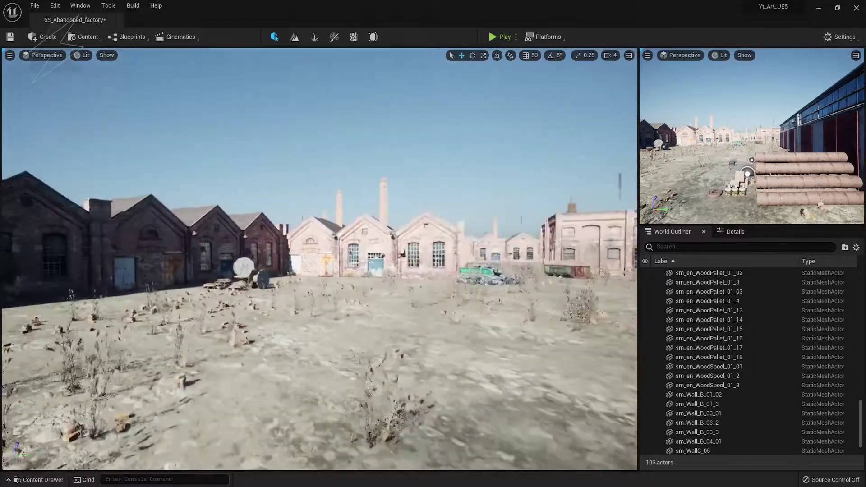
- Copy the rubble container and two trash-bag piles to the left, plus one extra pile
{"action": "right_click_drag", "start_coordinate": [114, 298], "coordinate": [118, 289]}
{"action": "left_click", "coordinate": [541, 277]}
{"action": "left_click", "coordinate": [532, 264], "text": "ctrl"}
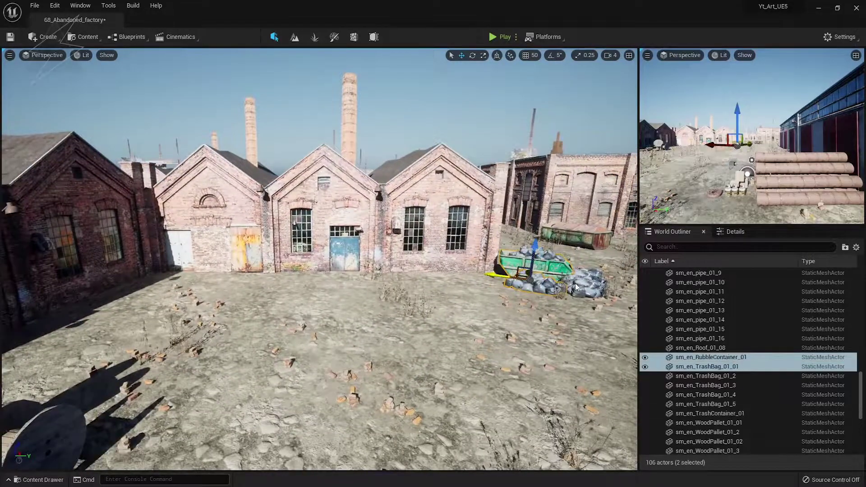
{"action": "left_click", "coordinate": [586, 286], "text": "ctrl"}
{"action": "mouse_move", "coordinate": [501, 285]}
{"action": "left_mouse_down", "text": "alt"}
{"action": "mouse_move", "coordinate": [279, 387]}
{"action": "mouse_move", "coordinate": [194, 397]}
{"action": "left_mouse_up", "text": "alt"}
{"action": "left_click", "coordinate": [217, 303]}
{"action": "left_click_drag", "start_coordinate": [217, 303], "coordinate": [227, 298], "text": "alt"}
{"action": "key", "text": "e"}
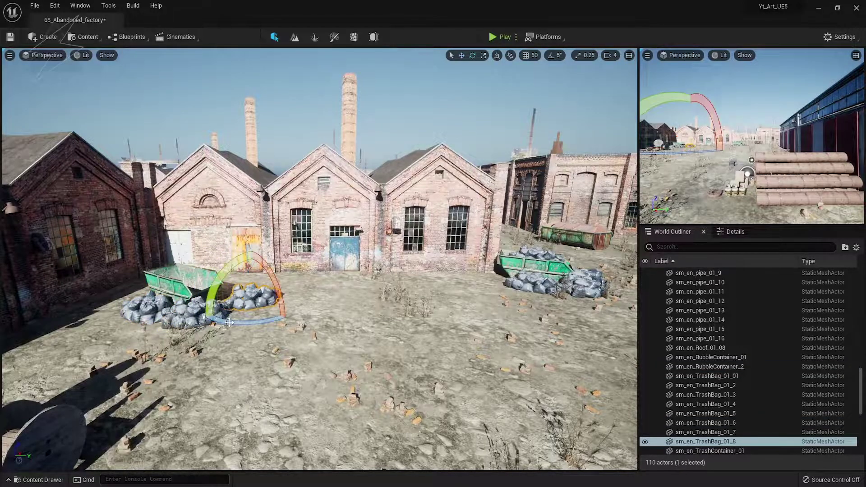
{"action": "key", "text": "Escape"}
{"action": "key", "text": "1"}
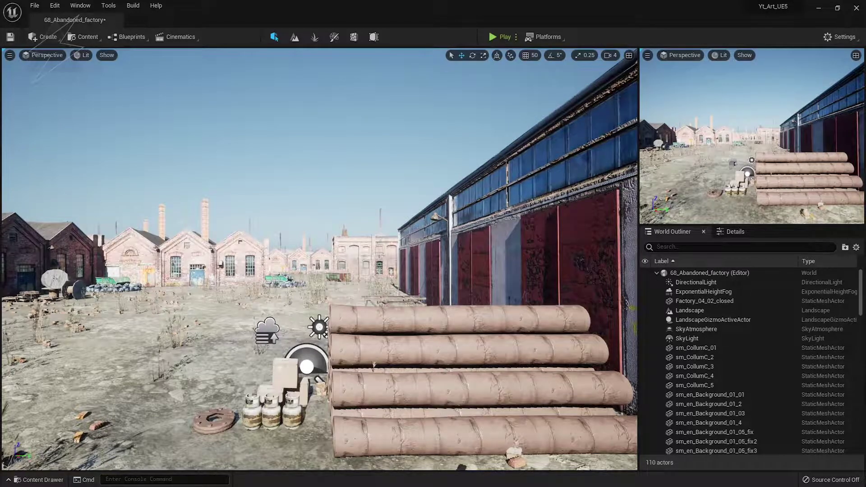
- Drop a rusted barrel into the yard and copy it into a group of three
{"action": "left_click_drag", "start_coordinate": [63, 338], "coordinate": [18, 347]}
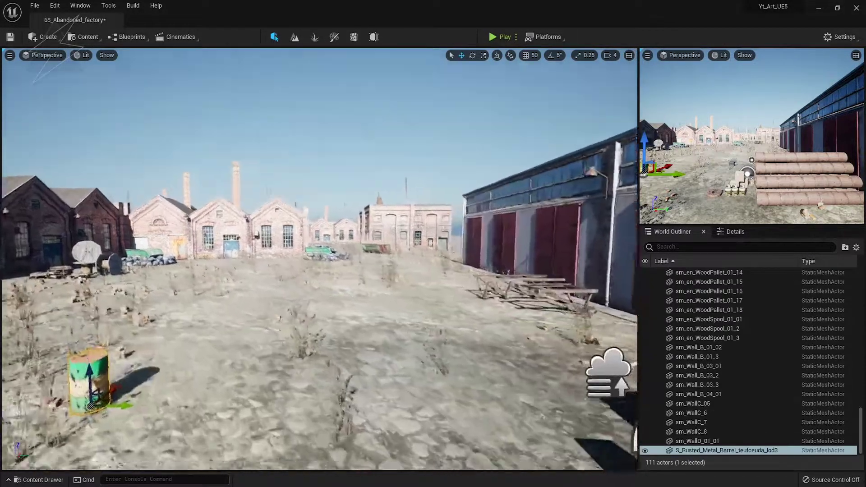
{"action": "right_click_drag", "start_coordinate": [18, 347], "coordinate": [186, 312]}
{"action": "left_click_drag", "start_coordinate": [186, 312], "coordinate": [135, 312], "text": "alt"}
{"action": "right_click_drag", "start_coordinate": [135, 312], "coordinate": [134, 314]}
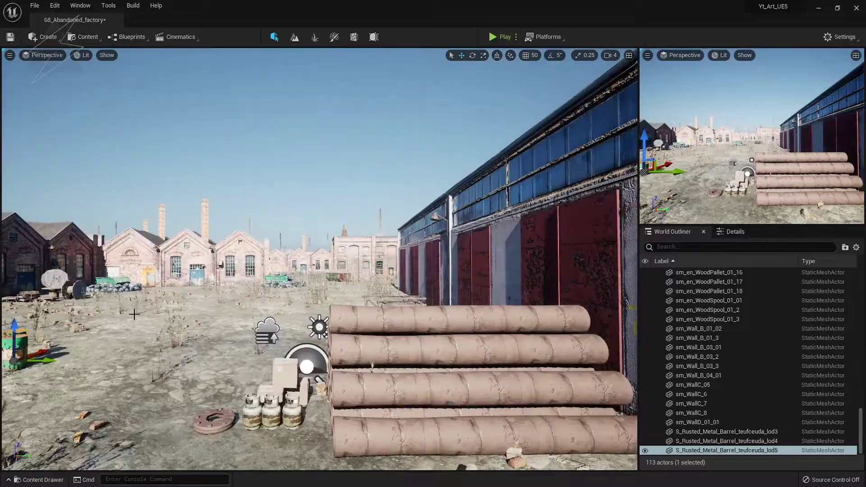
{"action": "key", "text": "Escape"}
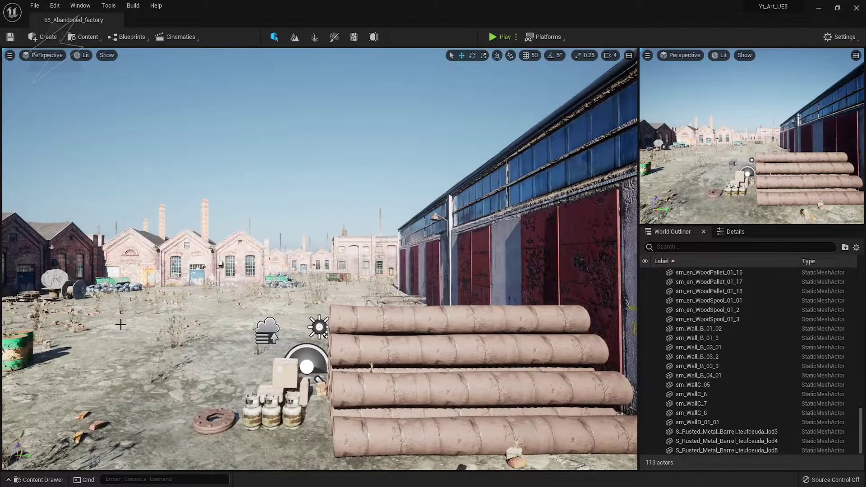
- Duplicate the three barrels to the right and place a dirty metal chair nearby
{"action": "right_click_drag", "start_coordinate": [121, 324], "coordinate": [120, 270]}
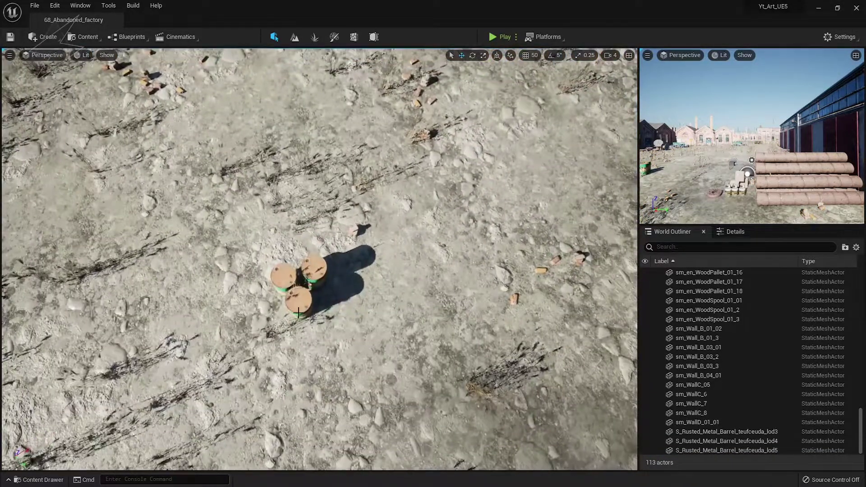
{"action": "left_click", "coordinate": [283, 273]}
{"action": "left_click", "coordinate": [298, 302], "text": "ctrl"}
{"action": "left_click", "coordinate": [314, 269], "text": "ctrl"}
{"action": "mouse_move", "coordinate": [318, 270]}
{"action": "left_mouse_down", "text": "alt"}
{"action": "mouse_move", "coordinate": [513, 356]}
{"action": "mouse_move", "coordinate": [411, 240]}
{"action": "left_mouse_up", "text": "alt"}
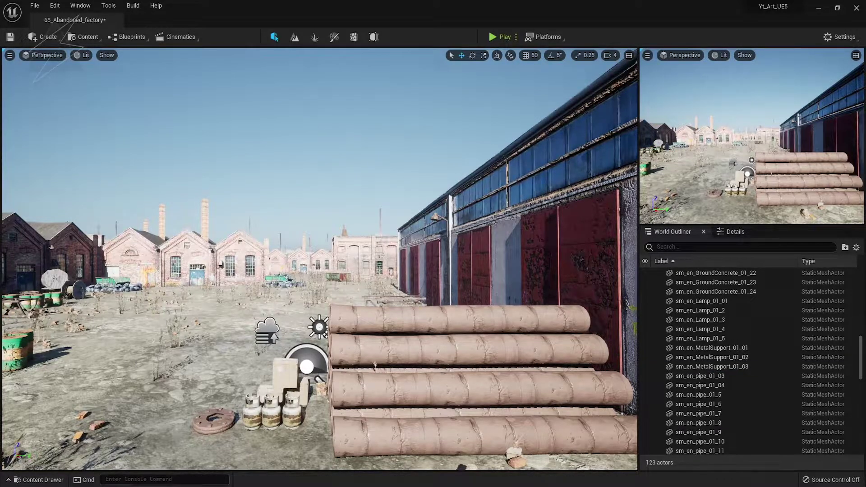
{"action": "mouse_move", "coordinate": [2, 399]}
{"action": "left_mouse_down"}
{"action": "mouse_move", "coordinate": [37, 400]}
{"action": "mouse_move", "coordinate": [13, 376]}
{"action": "left_mouse_up"}
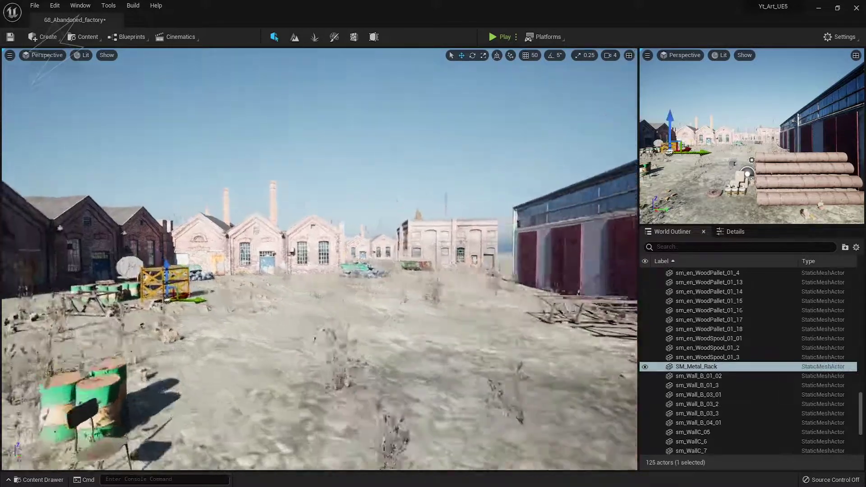
- Duplicate a trash-bag pile onto the metal shelf
{"action": "right_click_drag", "start_coordinate": [57, 324], "coordinate": [56, 325]}
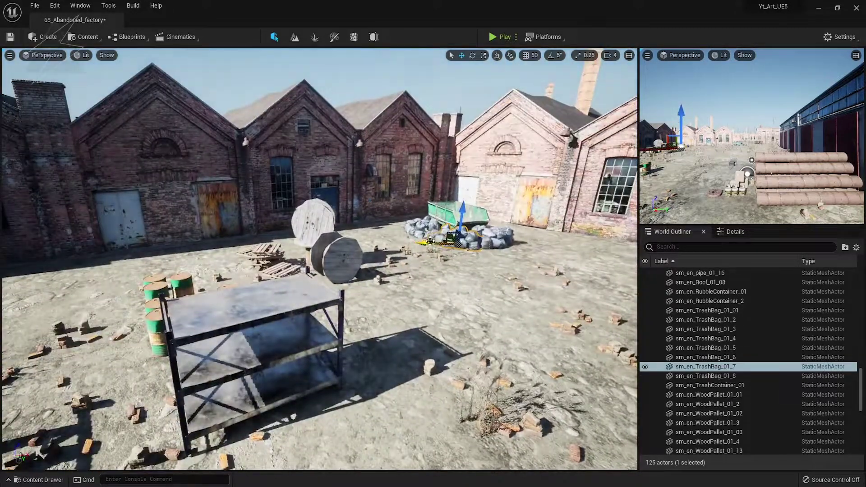
{"action": "mouse_move", "coordinate": [433, 228]}
{"action": "left_mouse_down", "text": "alt"}
{"action": "mouse_move", "coordinate": [327, 289]}
{"action": "mouse_move", "coordinate": [267, 285]}
{"action": "left_mouse_up", "text": "alt"}
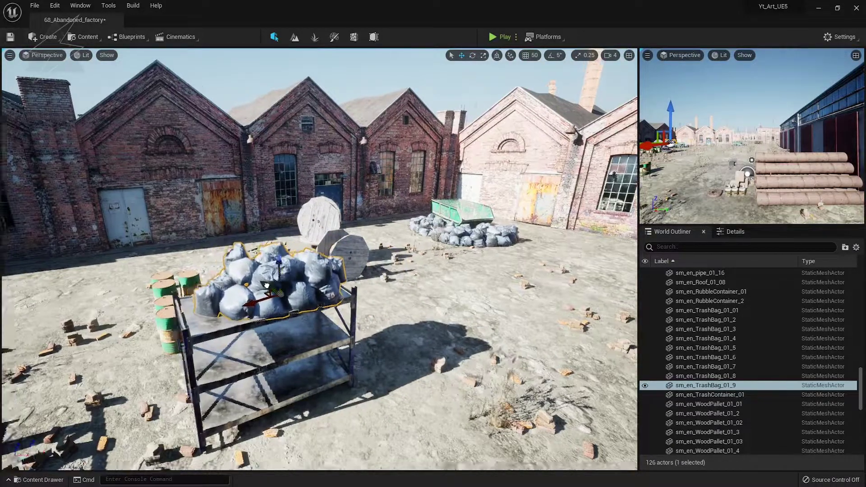
{"action": "right_click_drag", "start_coordinate": [267, 285], "coordinate": [266, 286]}
{"action": "key", "text": "Escape"}
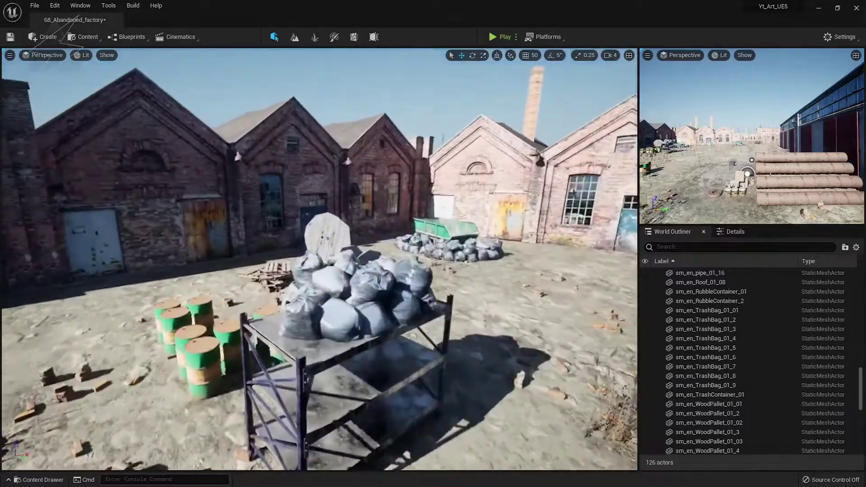
- Copy the far trash-bag pile onto the ground and turn it about 50 degrees
{"action": "right_click_drag", "start_coordinate": [381, 261], "coordinate": [393, 247]}
{"action": "left_click", "coordinate": [382, 260]}
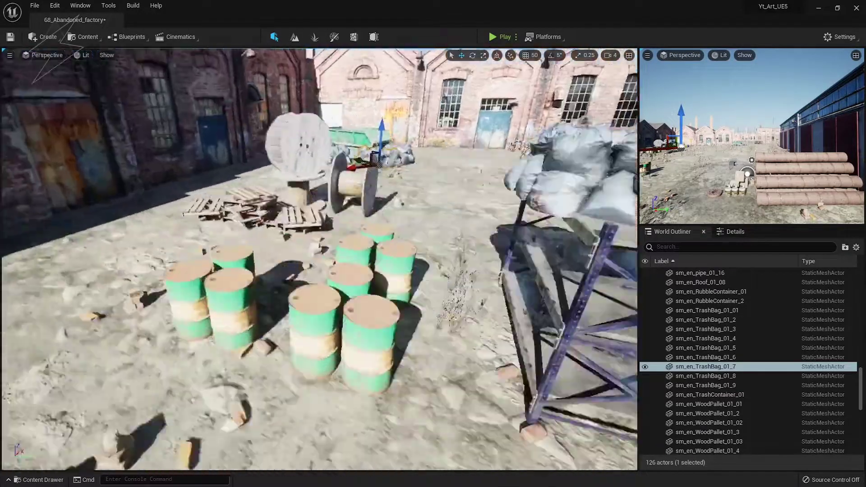
{"action": "left_click_drag", "start_coordinate": [532, 252], "coordinate": [469, 262], "text": "alt"}
{"action": "key", "text": "e"}
{"action": "left_click_drag", "start_coordinate": [490, 303], "coordinate": [346, 294]}
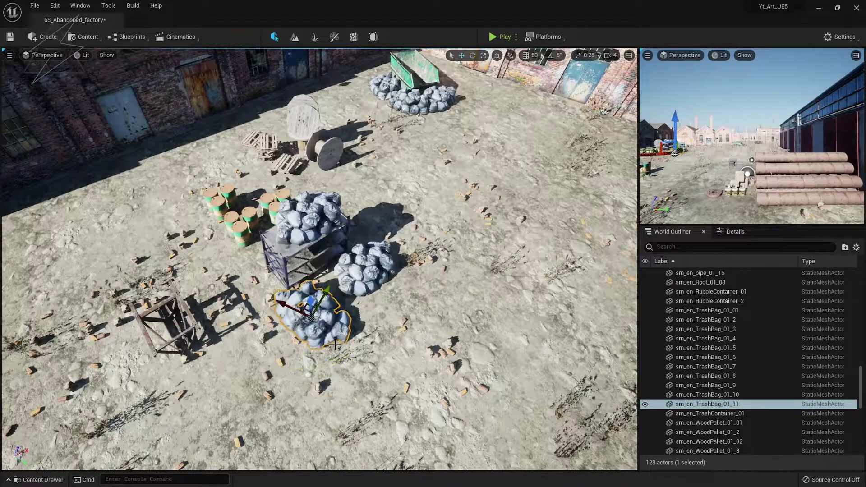
{"action": "key", "text": "f"}
{"action": "left_click_drag", "start_coordinate": [345, 285], "coordinate": [400, 278], "text": "alt"}
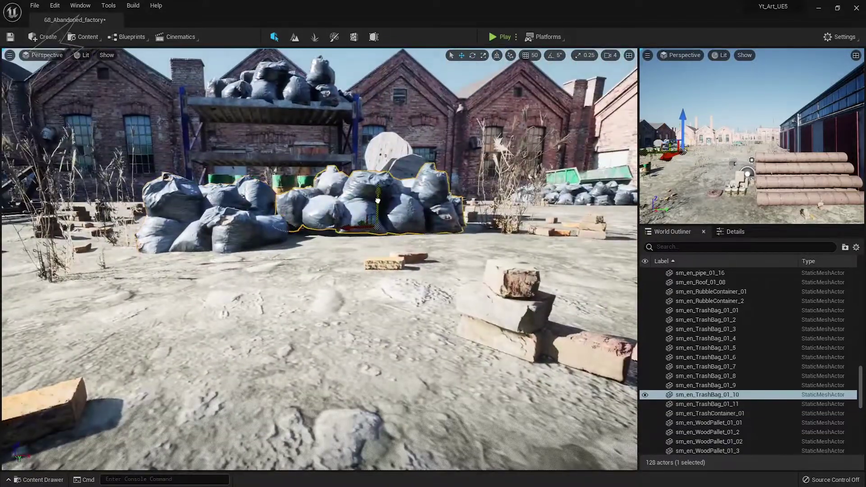
- Copy the TrashBag_01_11 pile lower-left and turn it about 143 degrees
{"action": "mouse_move", "coordinate": [401, 278]}
{"action": "right_mouse_down"}
{"action": "mouse_move", "coordinate": [404, 159]}
{"action": "mouse_move", "coordinate": [408, 256]}
{"action": "mouse_move", "coordinate": [387, 270]}
{"action": "right_mouse_up"}
{"action": "left_click", "coordinate": [404, 159]}
{"action": "left_click", "coordinate": [407, 255]}
{"action": "left_click_drag", "start_coordinate": [387, 270], "coordinate": [297, 343], "text": "alt"}
{"action": "key", "text": "e"}
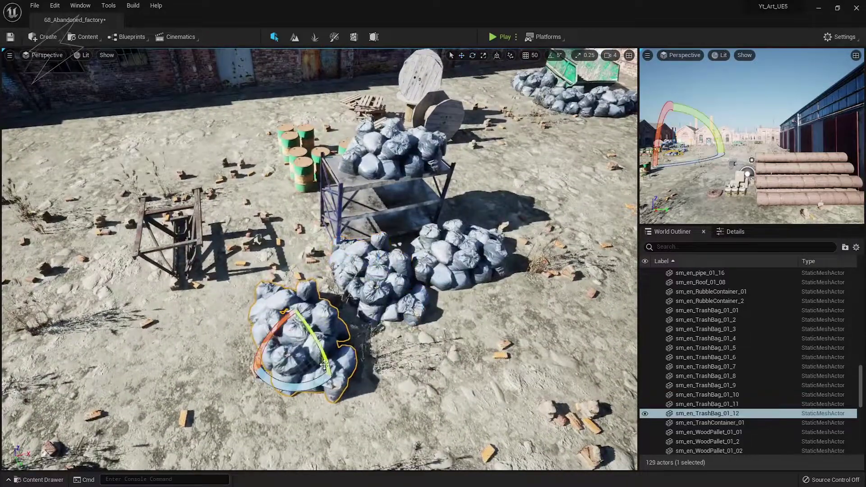
{"action": "mouse_move", "coordinate": [347, 315]}
{"action": "left_mouse_down"}
{"action": "mouse_move", "coordinate": [364, 356]}
{"action": "mouse_move", "coordinate": [323, 314]}
{"action": "left_mouse_up"}
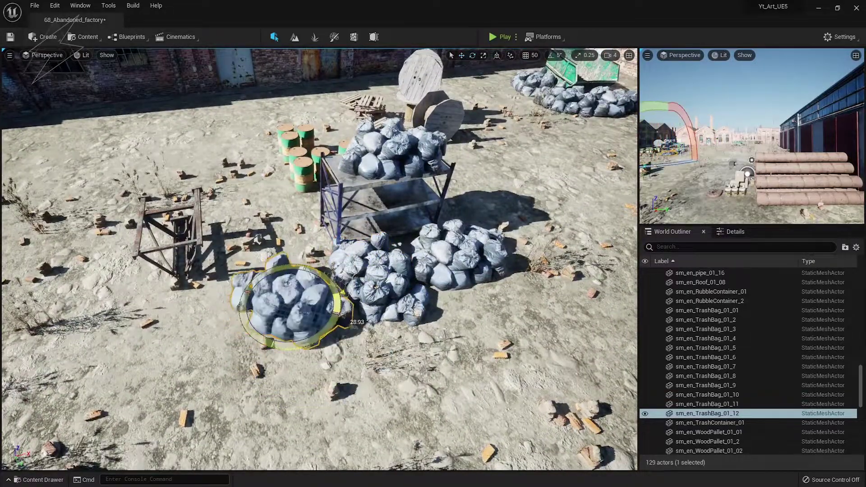
- Duplicate the first dumpster, rotate it about 118 degrees and push it against the shed wall
{"action": "key", "text": "w"}
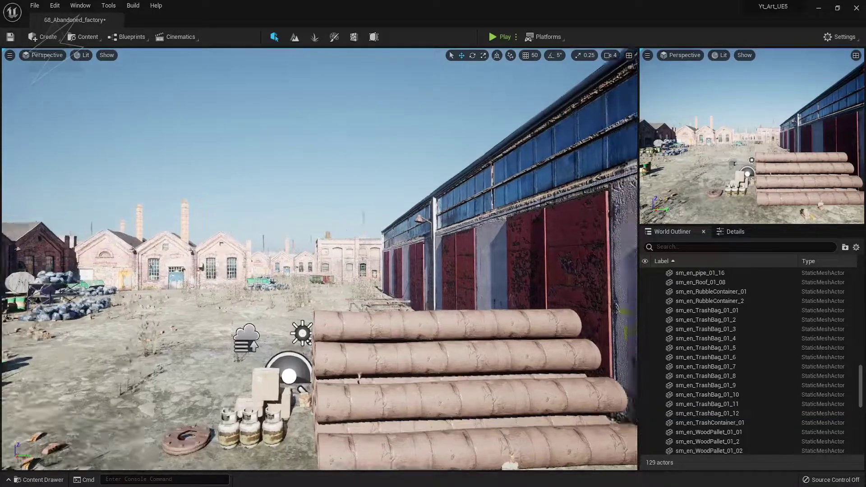
{"action": "right_click_drag", "start_coordinate": [267, 229], "coordinate": [307, 280]}
{"action": "left_click", "coordinate": [308, 279]}
{"action": "left_click_drag", "start_coordinate": [307, 280], "coordinate": [391, 336], "text": "alt"}
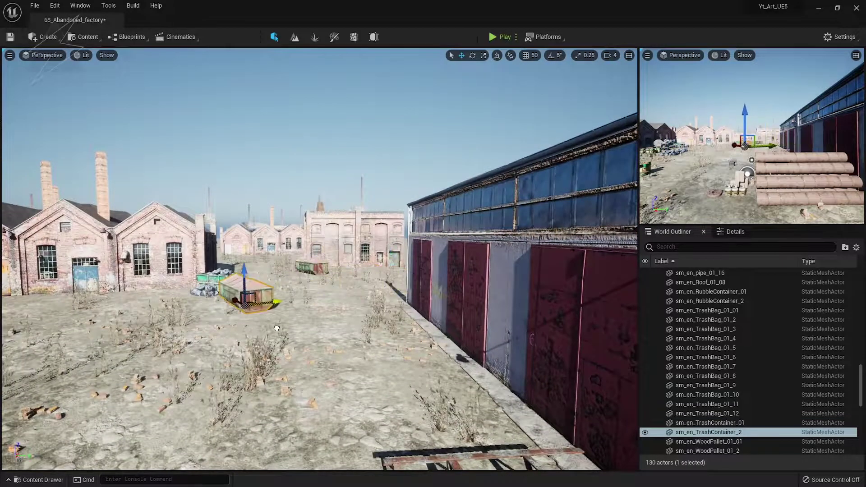
{"action": "key", "text": "e"}
{"action": "left_click_drag", "start_coordinate": [284, 314], "coordinate": [293, 307]}
{"action": "left_click_drag", "start_coordinate": [227, 327], "coordinate": [426, 382]}
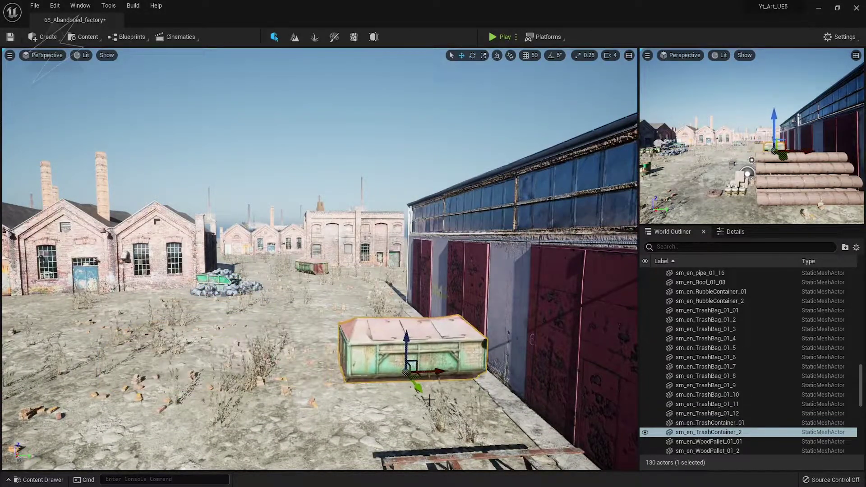
- Copy the TrashBag_01_12 pile twice, placing the copies beside the new dumpster
{"action": "right_click_drag", "start_coordinate": [427, 382], "coordinate": [194, 262]}
{"action": "left_click", "coordinate": [180, 237]}
{"action": "left_click_drag", "start_coordinate": [192, 261], "coordinate": [409, 316], "text": "alt"}
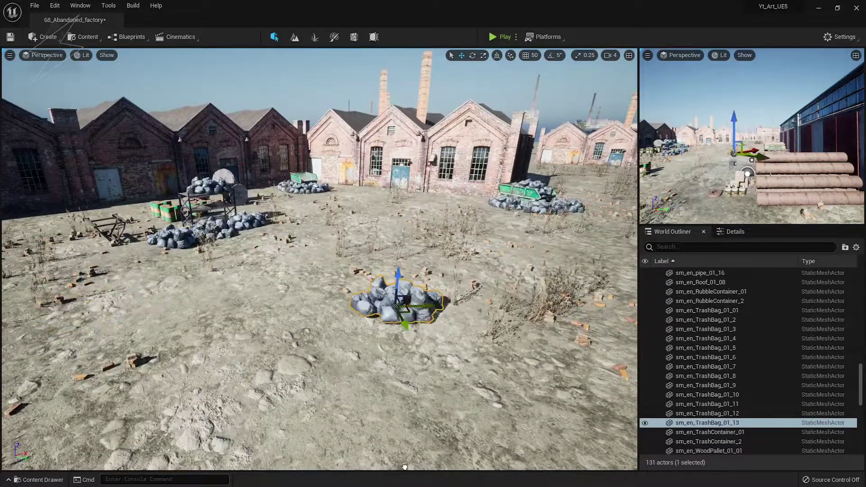
{"action": "right_click_drag", "start_coordinate": [408, 316], "coordinate": [249, 328]}
{"action": "key", "text": "e"}
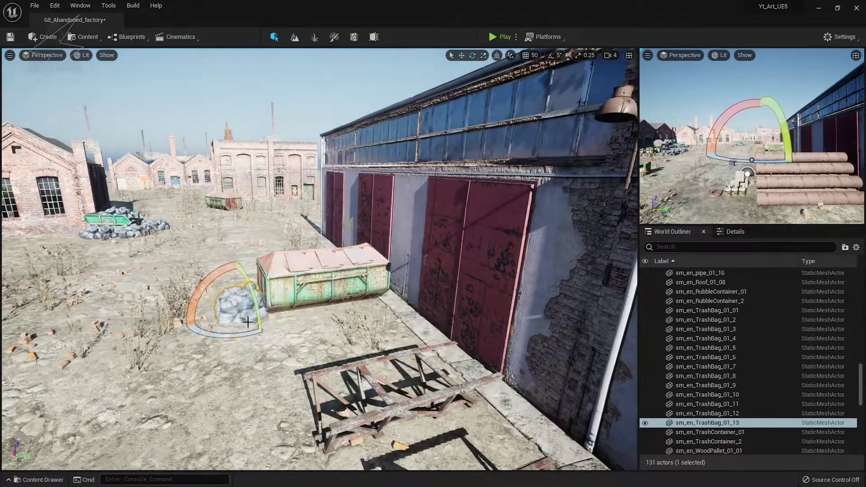
{"action": "right_click_drag", "start_coordinate": [265, 261], "coordinate": [264, 261]}
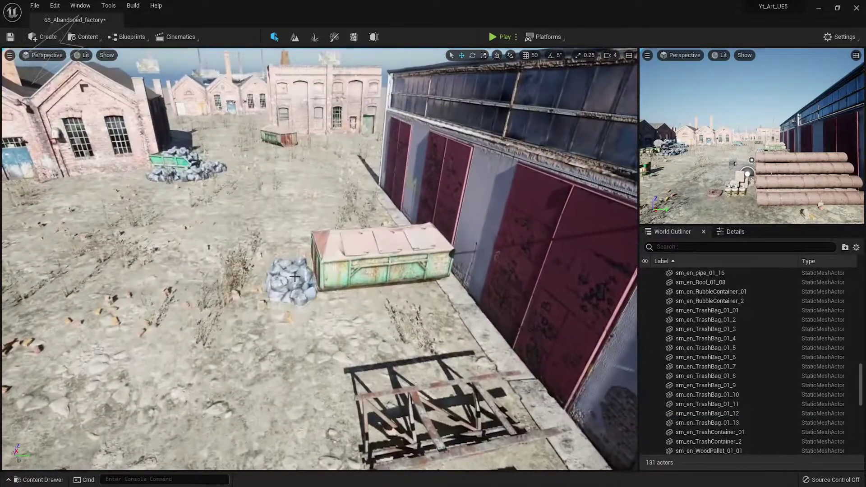
{"action": "left_click_drag", "start_coordinate": [291, 282], "coordinate": [306, 332], "text": "alt"}
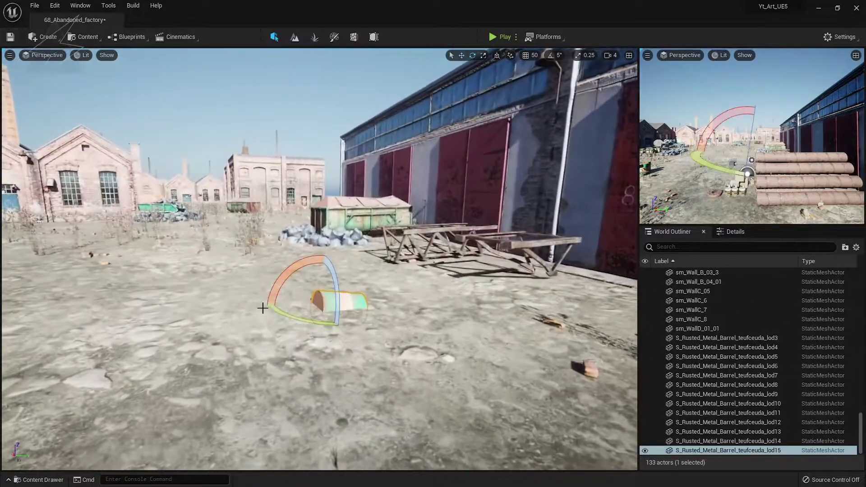
- Rotate the new rusted barrel slightly
{"action": "left_click_drag", "start_coordinate": [262, 308], "coordinate": [363, 306]}
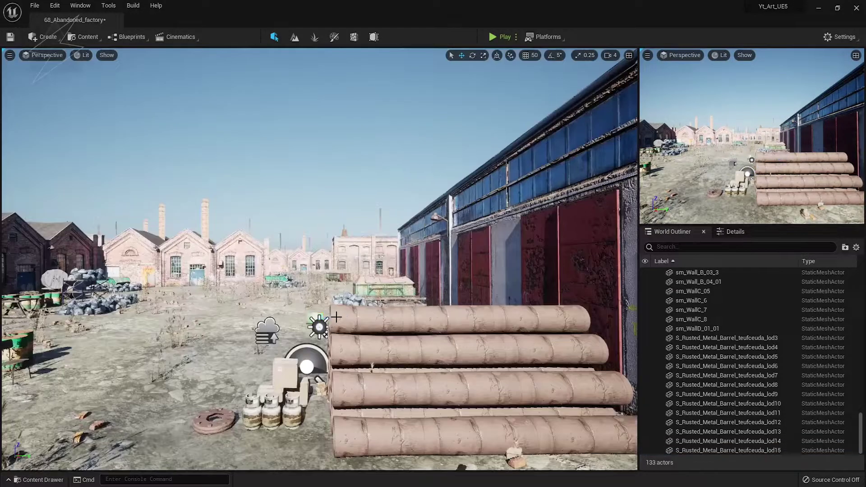
{"action": "left_click", "coordinate": [338, 202]}
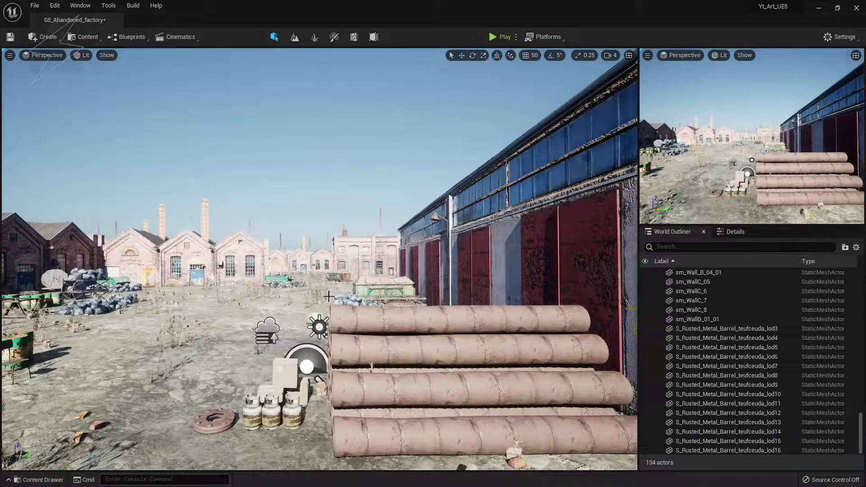
{"action": "right_click_drag", "start_coordinate": [338, 202], "coordinate": [338, 202]}
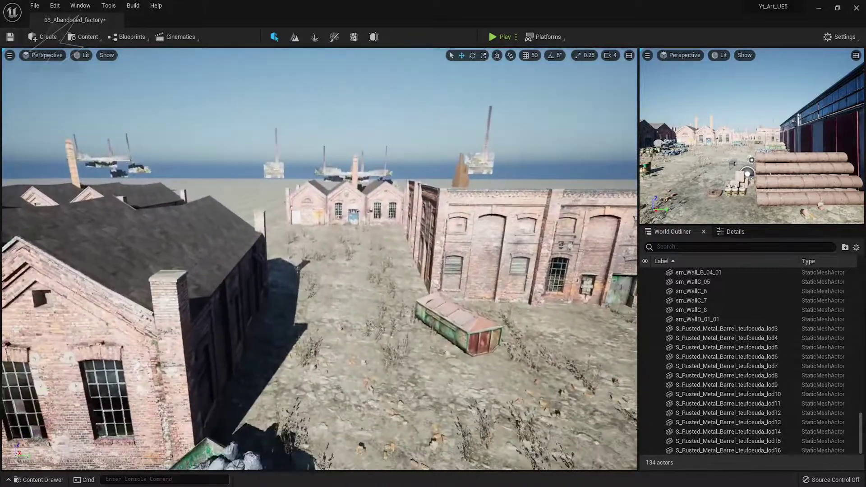
- Duplicate the open-yard dumpster into two more containers between the brick buildings
{"action": "left_click", "coordinate": [455, 324]}
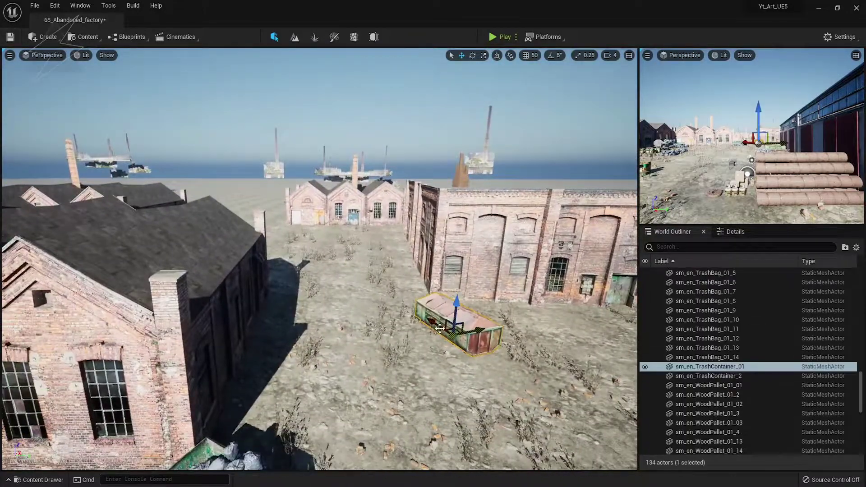
{"action": "mouse_move", "coordinate": [454, 315]}
{"action": "left_mouse_down", "text": "alt"}
{"action": "mouse_move", "coordinate": [304, 239]}
{"action": "mouse_move", "coordinate": [316, 234]}
{"action": "left_mouse_up", "text": "alt"}
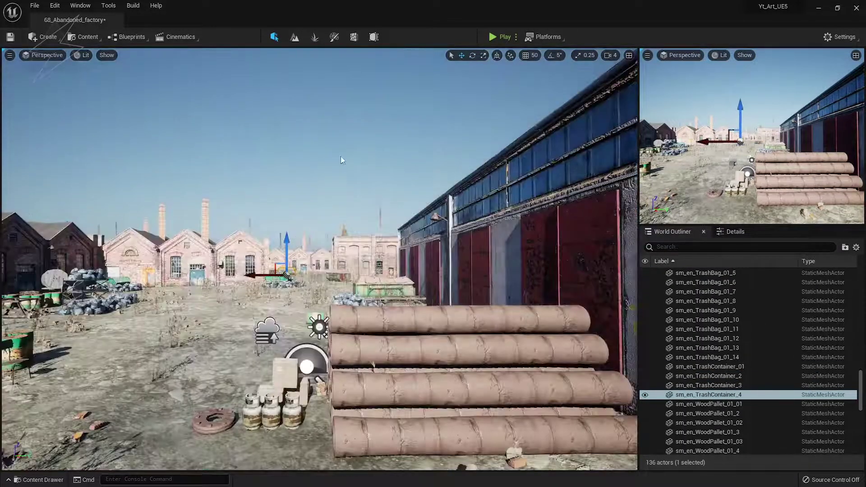
{"action": "left_click", "coordinate": [336, 251]}
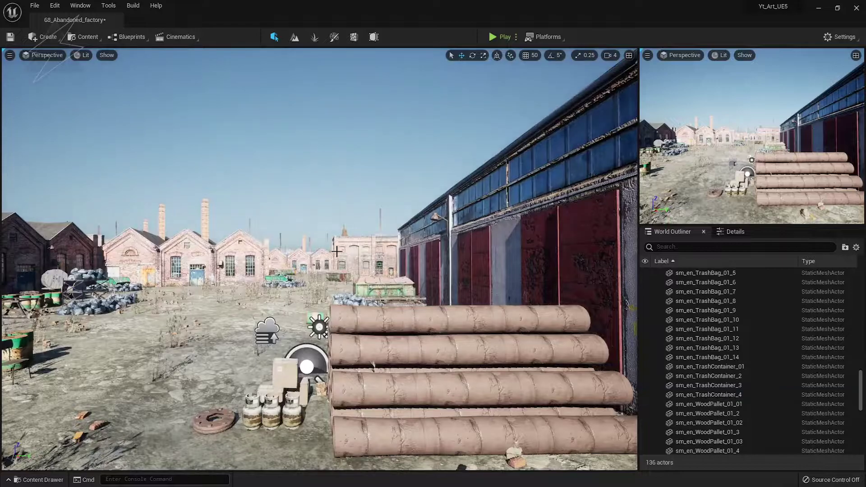
{"action": "right_click_drag", "start_coordinate": [322, 272], "coordinate": [317, 322]}
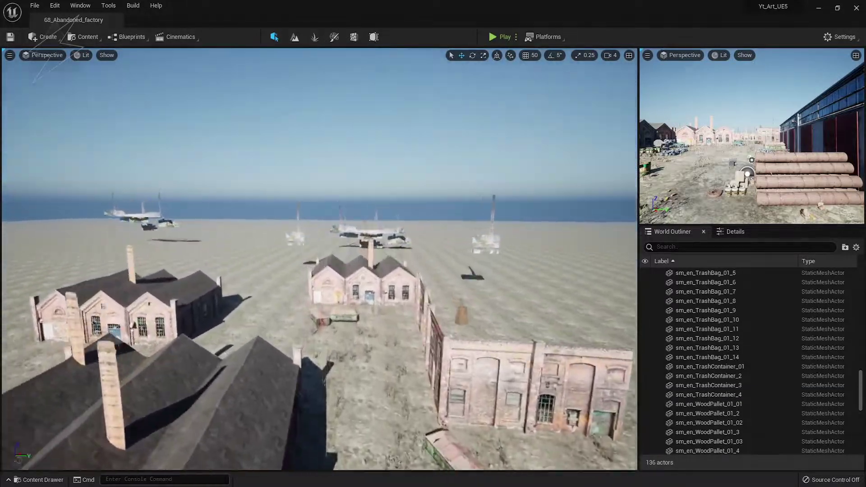
{"action": "left_click", "coordinate": [317, 322]}
{"action": "left_click", "coordinate": [326, 323]}
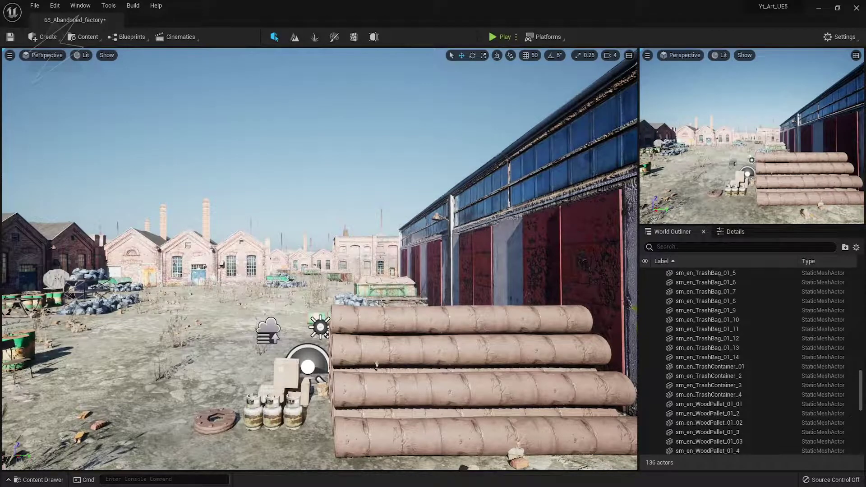
{"action": "right_click_drag", "start_coordinate": [319, 260], "coordinate": [319, 259]}
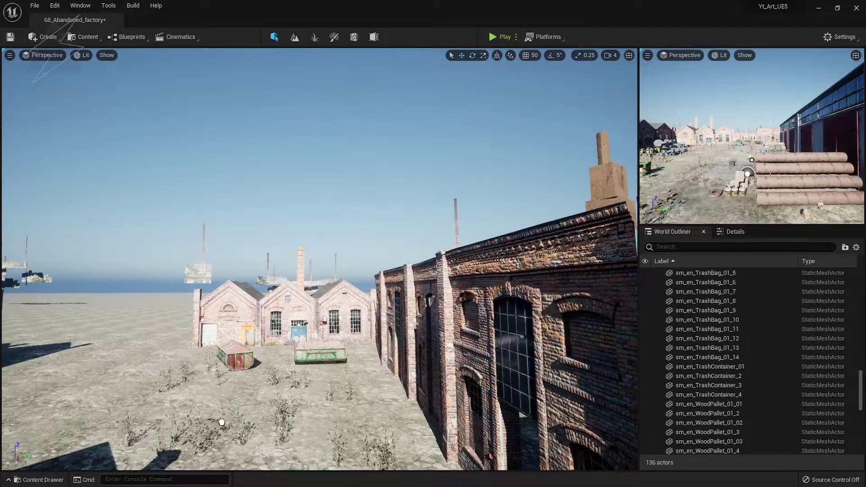
{"action": "key", "text": "ctrl+v"}
{"action": "key", "text": "ctrl+z"}
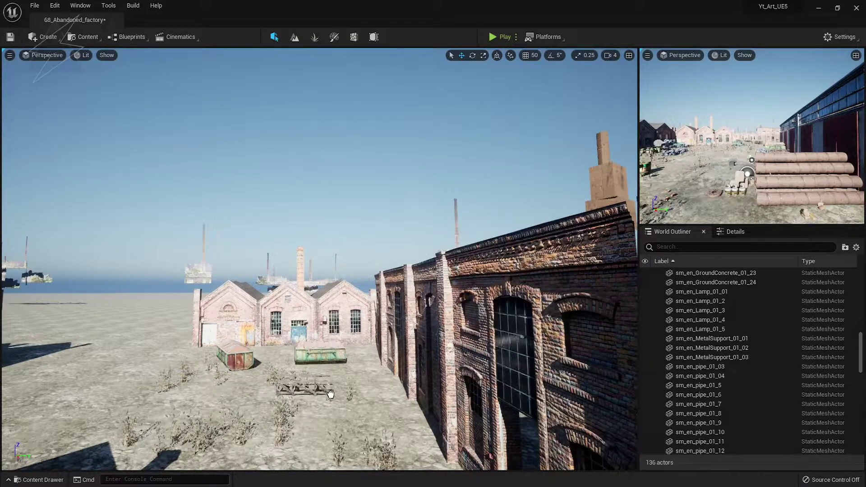
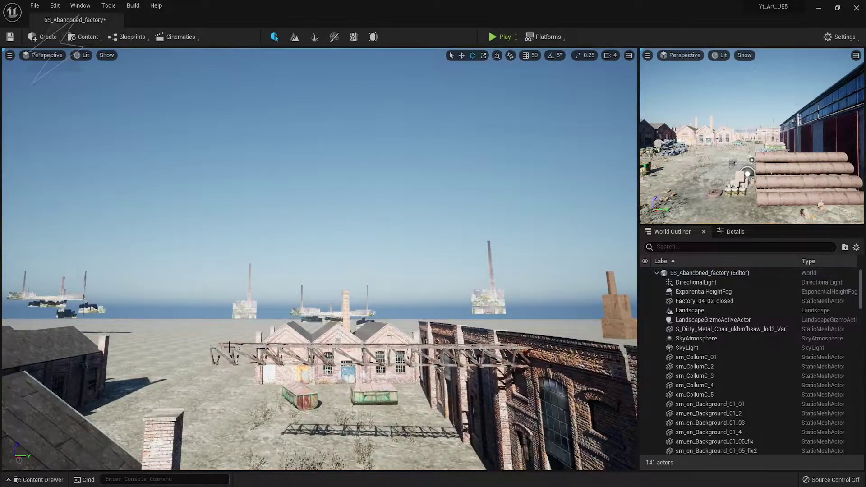
- Inspect the left, neighbouring and right truss sections, then clear the selection
{"action": "left_click", "coordinate": [229, 347]}
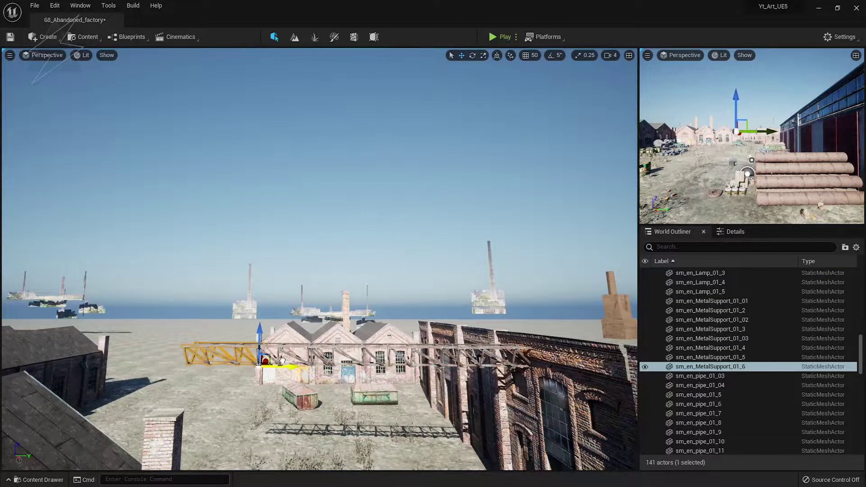
{"action": "left_click", "coordinate": [301, 346]}
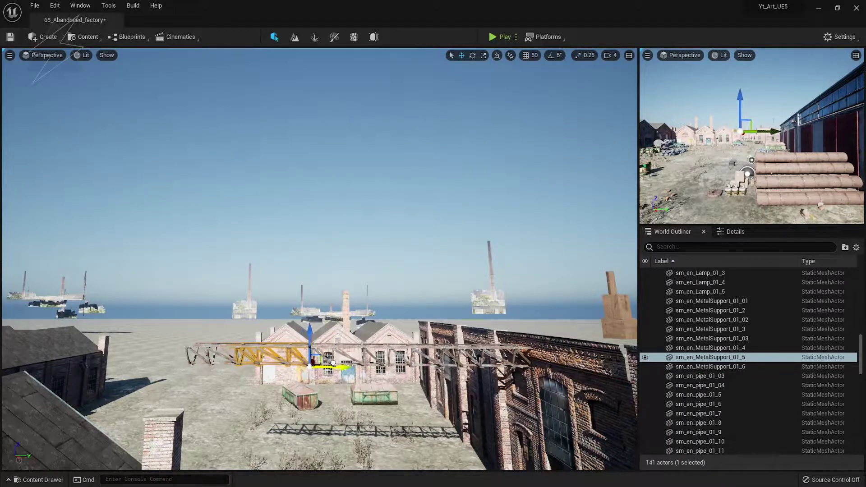
{"action": "left_click", "coordinate": [212, 350]}
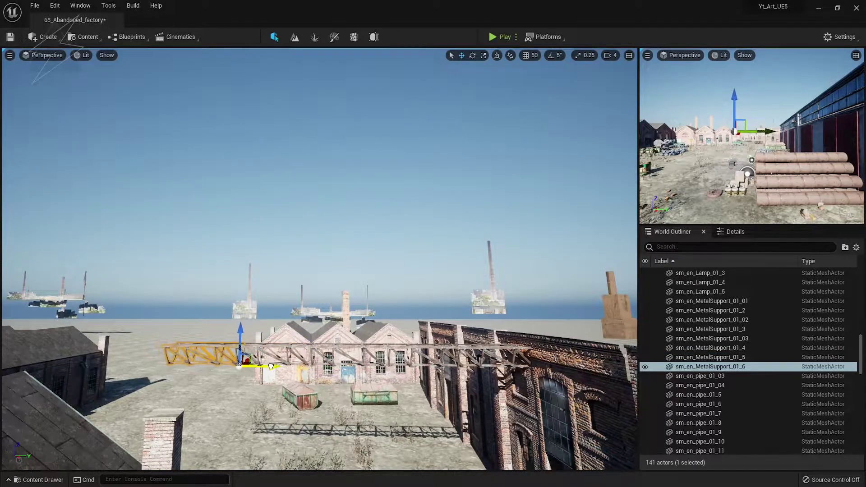
{"action": "left_click", "coordinate": [299, 256]}
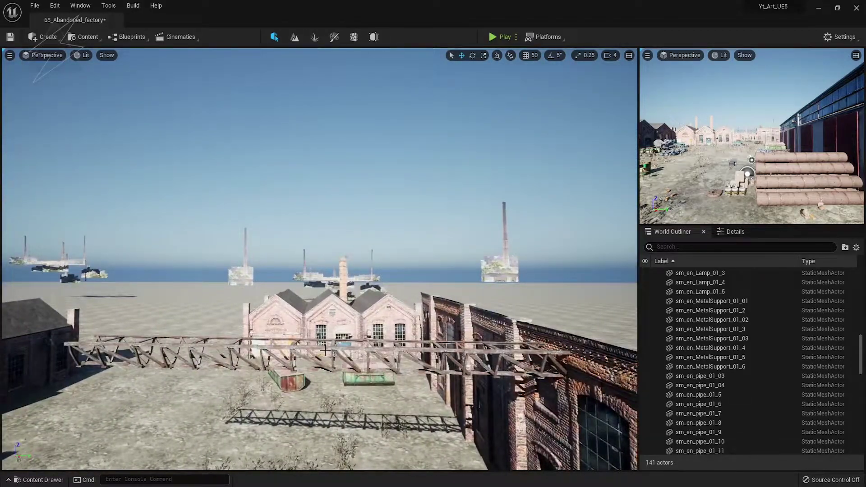
{"action": "left_click", "coordinate": [492, 351]}
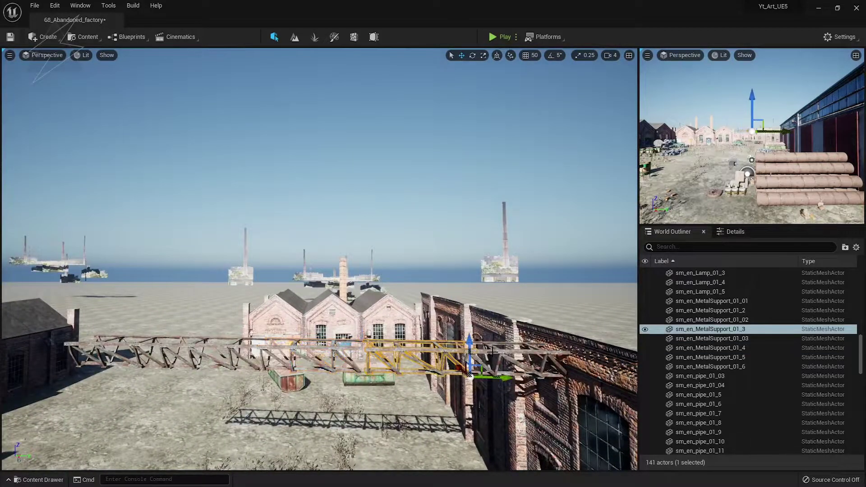
{"action": "key", "text": "Escape"}
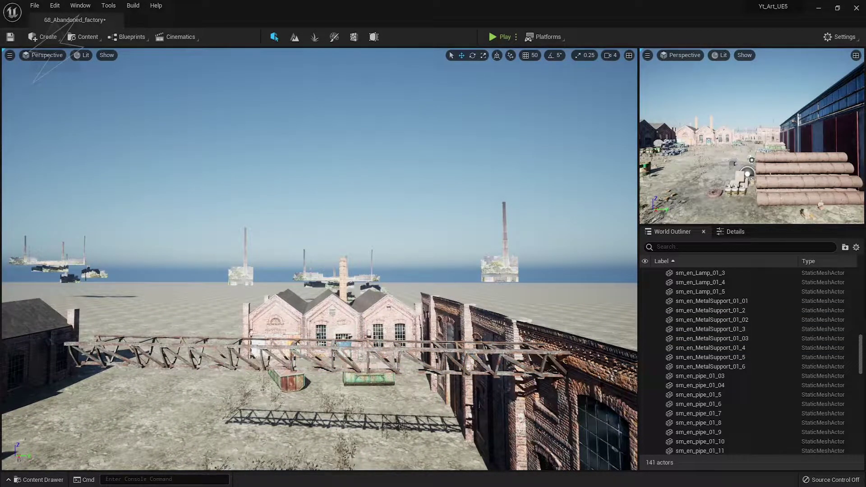
- Place a copy of a pipe on top of the truss and slide it along
{"action": "key", "text": "ctrl+v"}
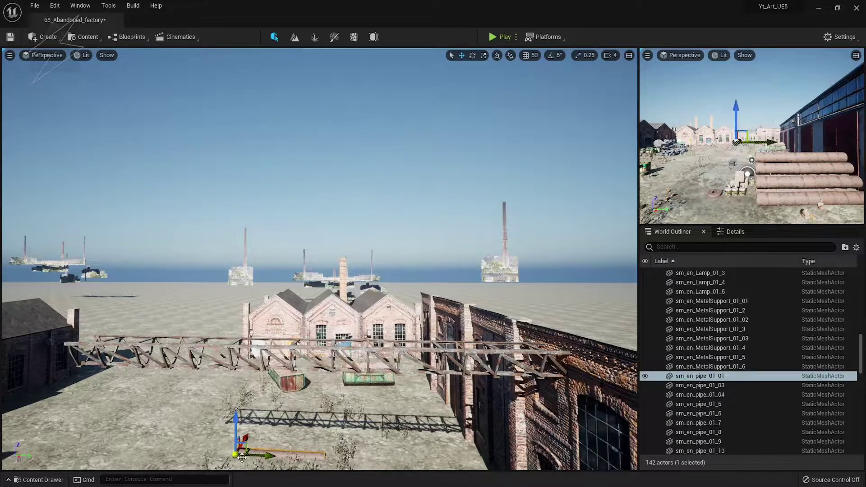
{"action": "mouse_move", "coordinate": [231, 415]}
{"action": "left_mouse_down"}
{"action": "mouse_move", "coordinate": [248, 354]}
{"action": "mouse_move", "coordinate": [280, 347]}
{"action": "mouse_move", "coordinate": [266, 366]}
{"action": "left_mouse_up"}
{"action": "key", "text": "w"}
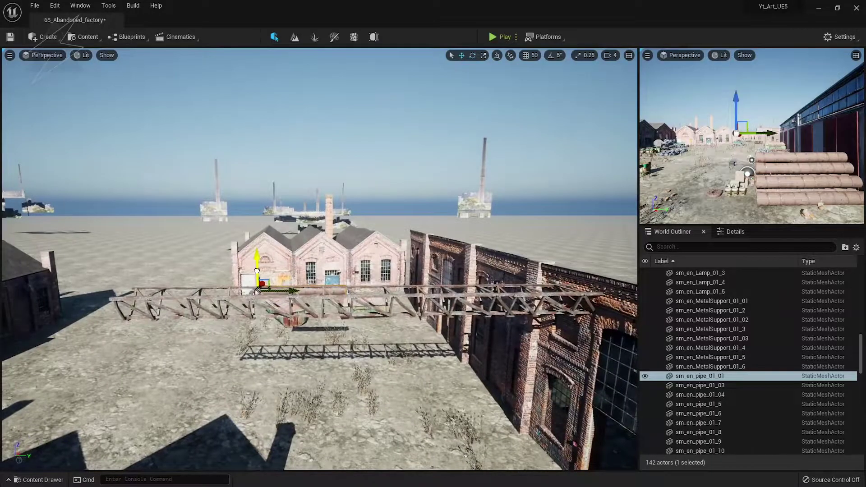
{"action": "mouse_move", "coordinate": [256, 271]}
{"action": "left_mouse_down"}
{"action": "mouse_move", "coordinate": [482, 303]}
{"action": "mouse_move", "coordinate": [207, 306]}
{"action": "left_mouse_up"}
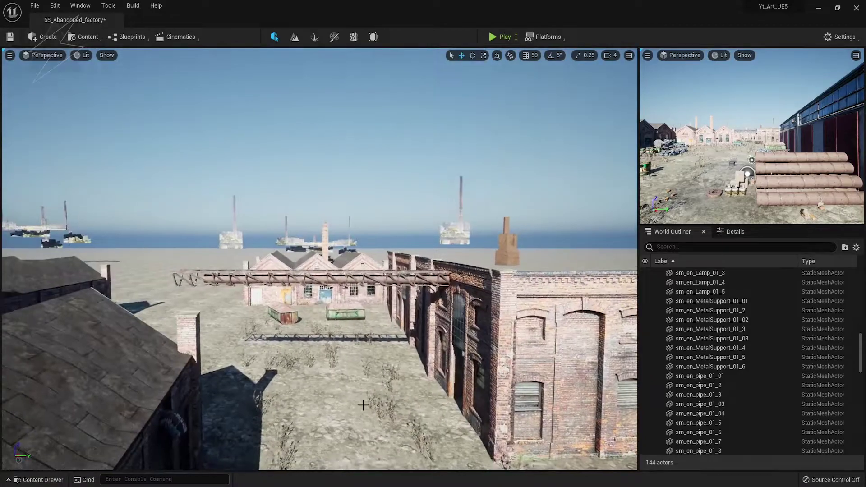
- Place a new metal support beside the brick wall
{"action": "key", "text": "ctrl+z"}
{"action": "mouse_move", "coordinate": [58, 451]}
{"action": "left_mouse_down"}
{"action": "mouse_move", "coordinate": [314, 393]}
{"action": "mouse_move", "coordinate": [325, 433]}
{"action": "mouse_move", "coordinate": [336, 384]}
{"action": "left_mouse_up"}
{"action": "key", "text": "w"}
{"action": "left_click", "coordinate": [336, 385]}
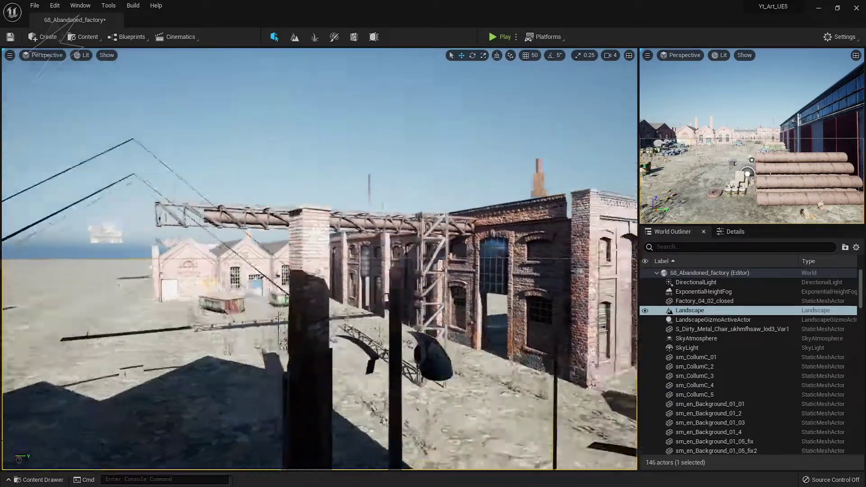
{"action": "right_click_drag", "start_coordinate": [337, 384], "coordinate": [388, 406]}
- Select the upper and lower metal supports and view the tower against the brick building
{"action": "left_click", "coordinate": [282, 381]}
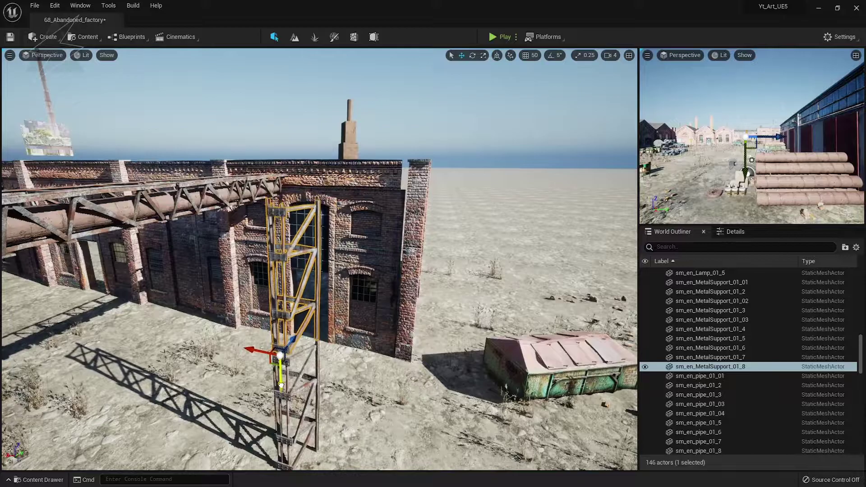
{"action": "left_click", "coordinate": [262, 388]}
{"action": "left_click", "coordinate": [283, 356]}
{"action": "left_click", "coordinate": [295, 392], "text": "ctrl"}
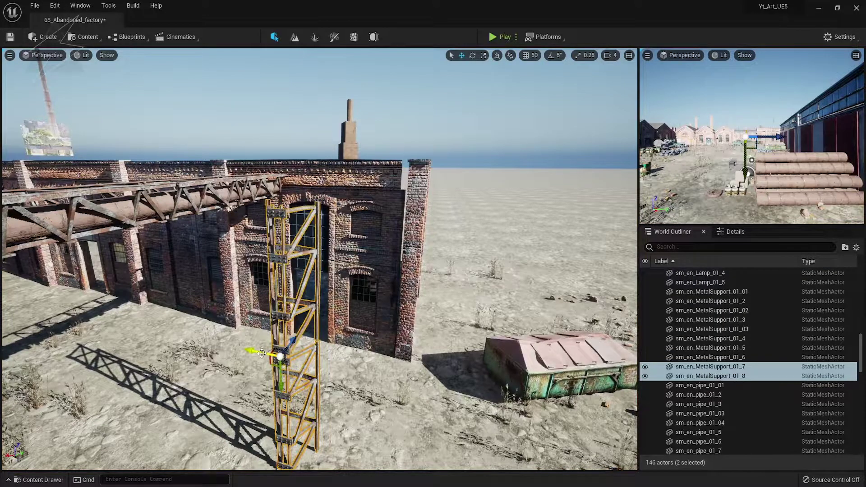
{"action": "mouse_move", "coordinate": [296, 392]}
{"action": "left_mouse_down", "text": "alt"}
{"action": "mouse_move", "coordinate": [406, 360]}
{"action": "mouse_move", "coordinate": [310, 400]}
{"action": "left_mouse_up", "text": "alt"}
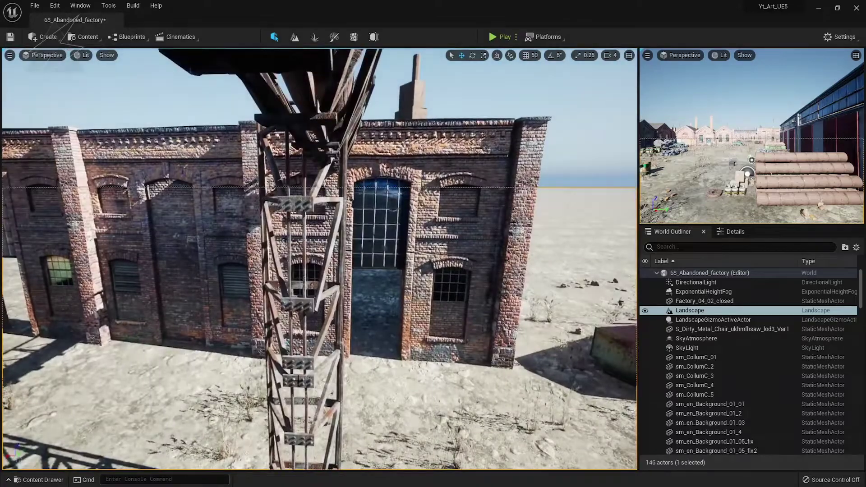
{"action": "left_click", "coordinate": [310, 400]}
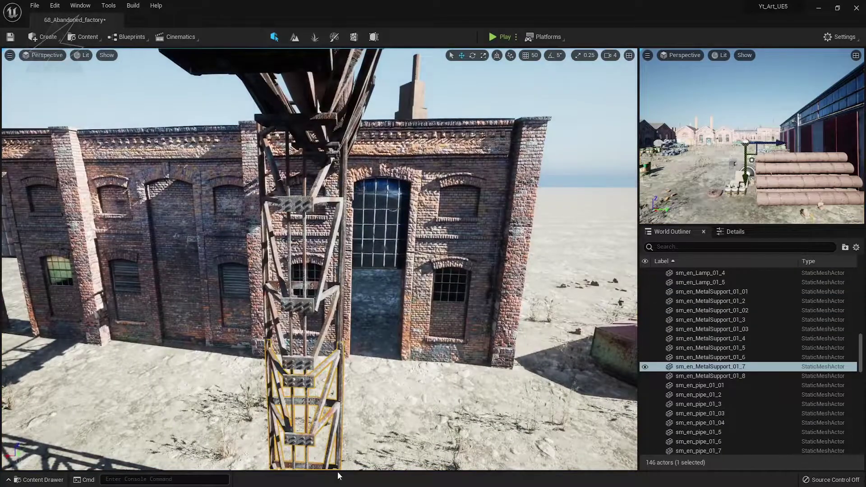
- Orbit along the wall and check the lower and upper support sections
{"action": "left_click_drag", "start_coordinate": [339, 475], "coordinate": [331, 442], "text": "alt"}
{"action": "left_click", "coordinate": [385, 412]}
{"action": "mouse_move", "coordinate": [385, 411]}
{"action": "left_mouse_down", "text": "alt"}
{"action": "mouse_move", "coordinate": [315, 406]}
{"action": "mouse_move", "coordinate": [308, 413]}
{"action": "mouse_move", "coordinate": [315, 451]}
{"action": "mouse_move", "coordinate": [368, 322]}
{"action": "left_mouse_up", "text": "alt"}
{"action": "left_click", "coordinate": [308, 413]}
{"action": "left_click", "coordinate": [312, 420]}
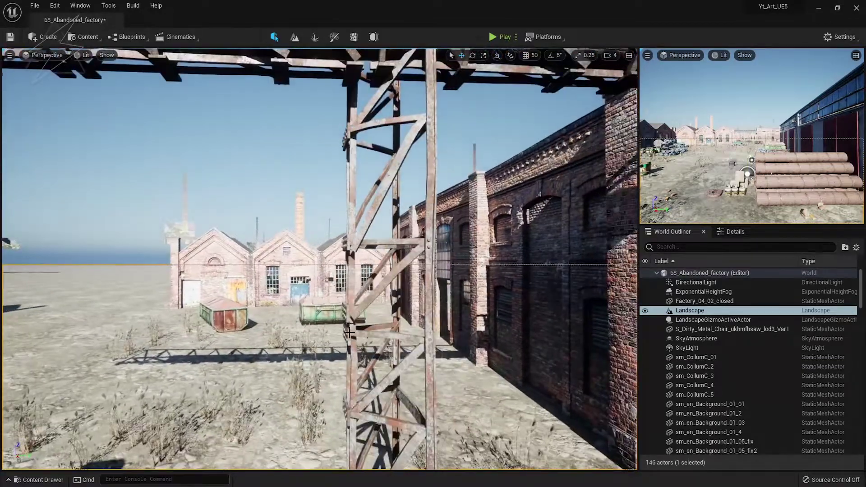
{"action": "left_click", "coordinate": [368, 322]}
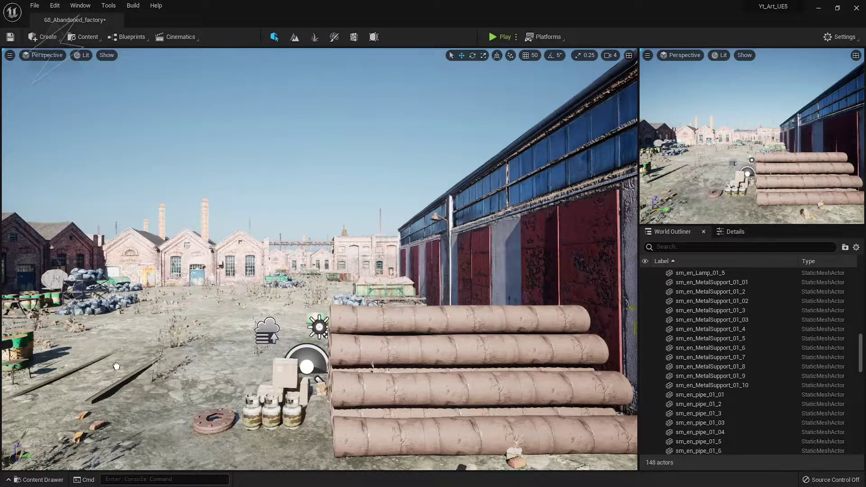
- Lay rail track pieces on the ground and copy two more toward the lower left
{"action": "left_click_drag", "start_coordinate": [115, 347], "coordinate": [208, 309], "text": "alt"}
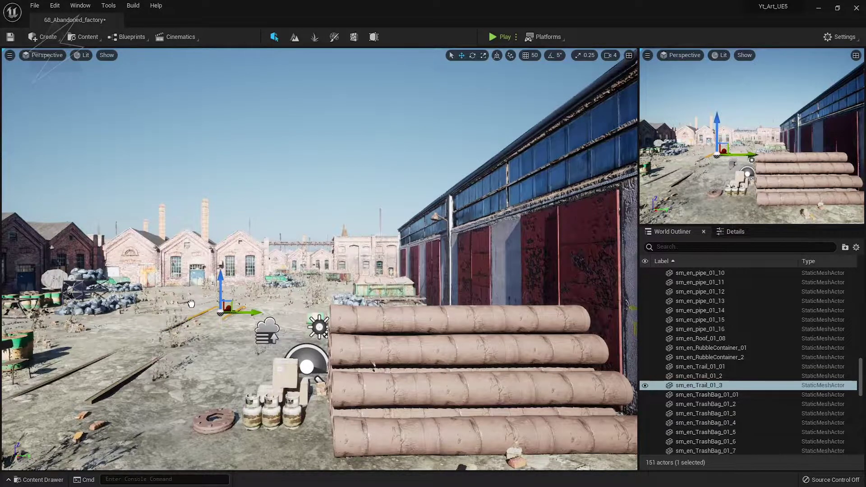
{"action": "left_click", "coordinate": [153, 307]}
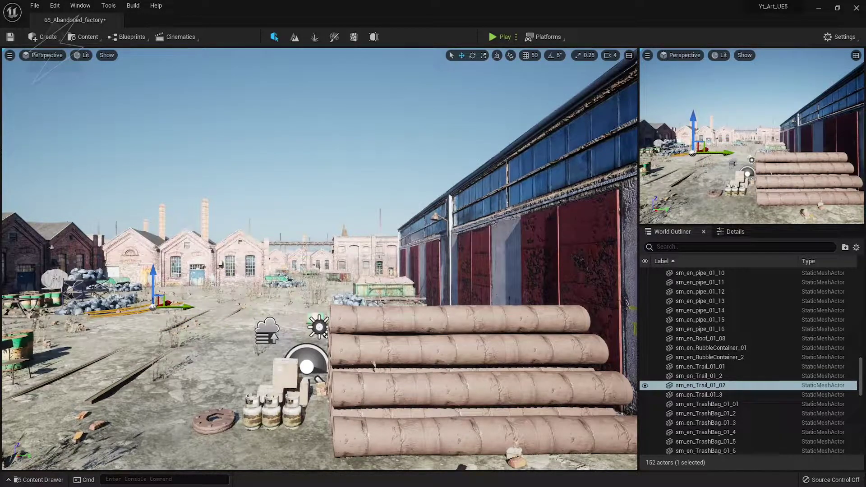
{"action": "left_click", "coordinate": [111, 382]}
{"action": "left_click_drag", "start_coordinate": [115, 361], "coordinate": [5, 416], "text": "alt"}
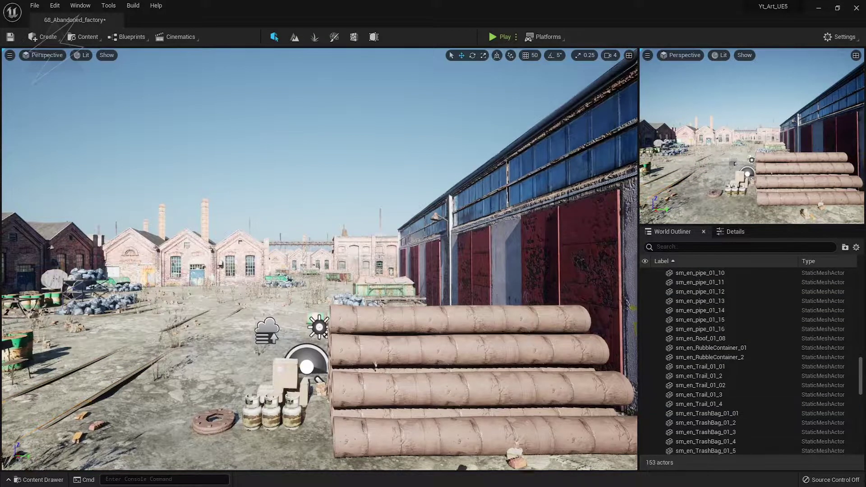
{"action": "right_click_drag", "start_coordinate": [94, 383], "coordinate": [117, 343]}
- Copy another rail piece further up the track, adjust its rotation, and save the level
{"action": "mouse_move", "coordinate": [221, 303]}
{"action": "left_mouse_down", "text": "alt"}
{"action": "mouse_move", "coordinate": [232, 295]}
{"action": "mouse_move", "coordinate": [212, 246]}
{"action": "left_mouse_up", "text": "alt"}
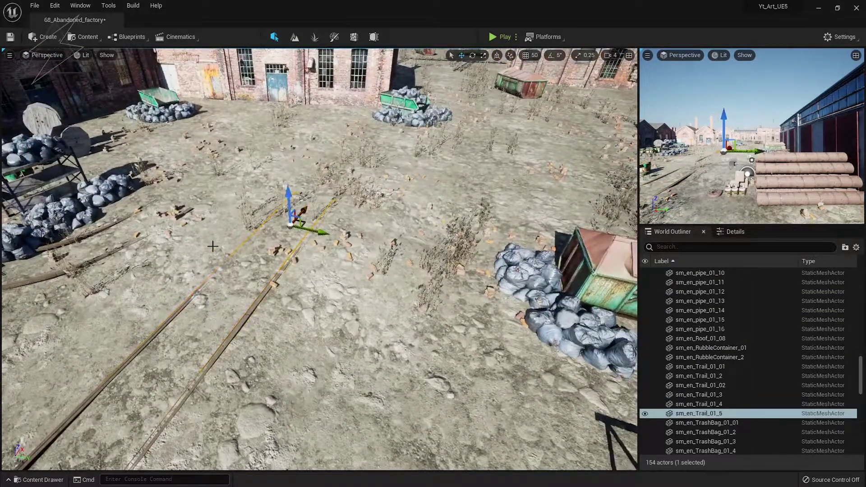
{"action": "left_click_drag", "start_coordinate": [293, 221], "coordinate": [405, 200], "text": "alt"}
{"action": "key", "text": "e"}
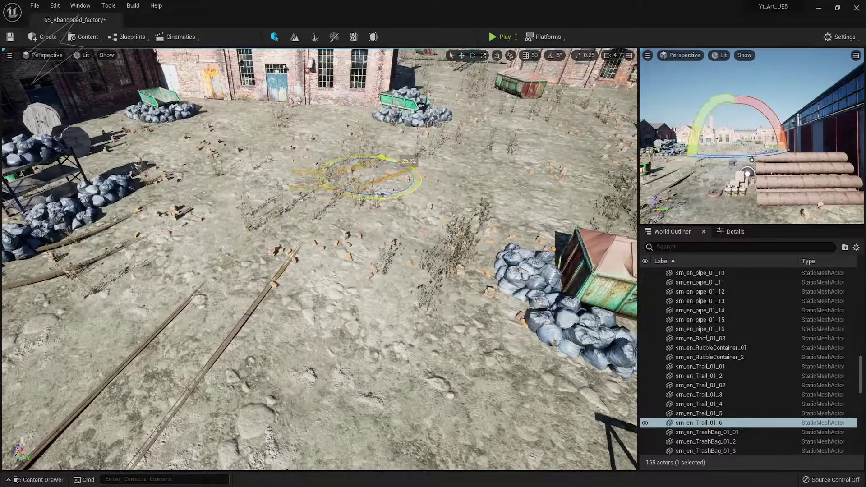
{"action": "key", "text": "w"}
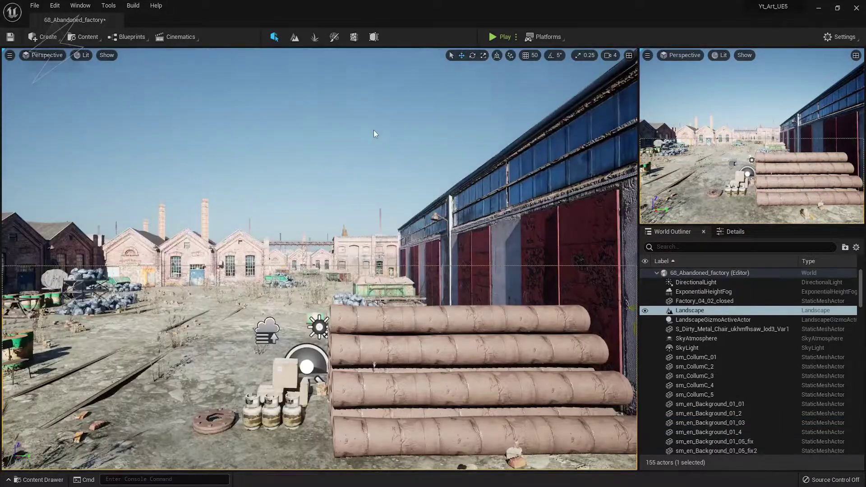
{"action": "key", "text": "ctrl+s"}
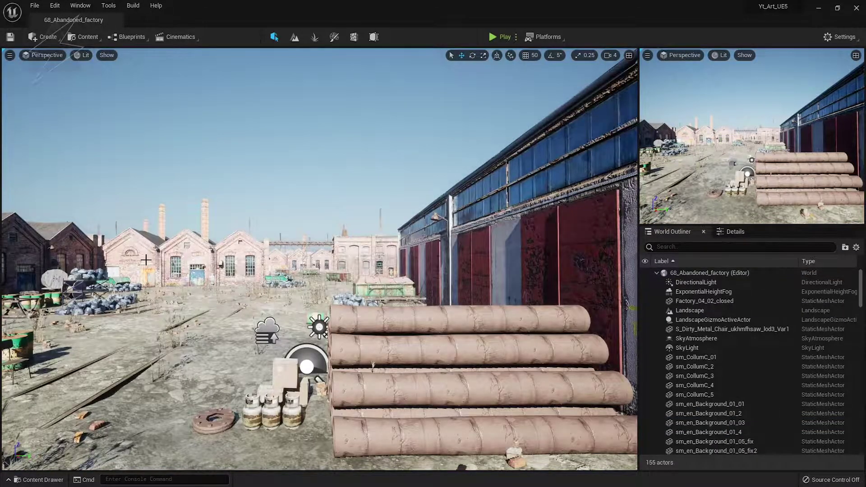
- Add a Volumetric Cloud actor from Visual Effects, keeping Layer Bottom Altitude at 5.0
{"action": "left_click", "coordinate": [77, 37]}
{"action": "left_click", "coordinate": [43, 37]}
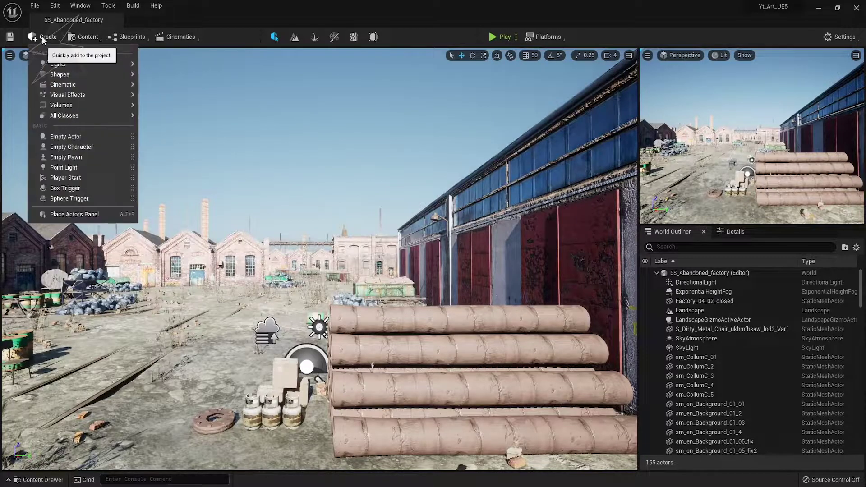
{"action": "mouse_move", "coordinate": [97, 78]}
{"action": "mouse_move", "coordinate": [112, 95]}
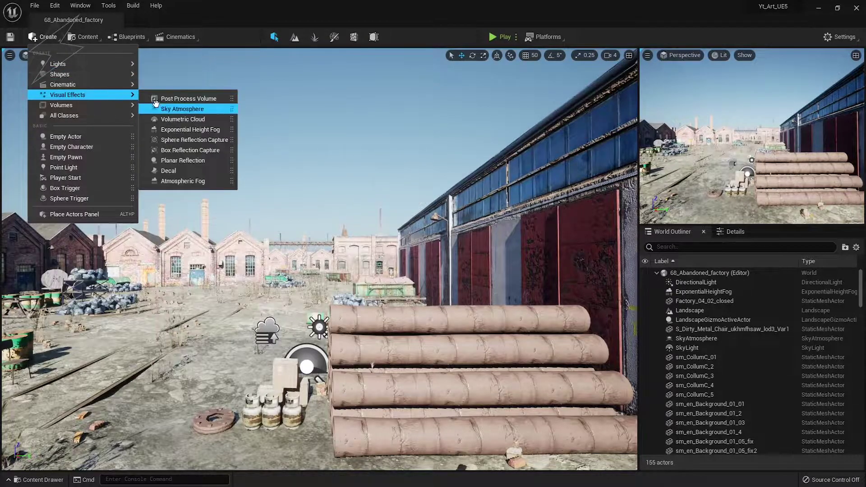
{"action": "left_click", "coordinate": [176, 120]}
{"action": "left_click", "coordinate": [735, 232]}
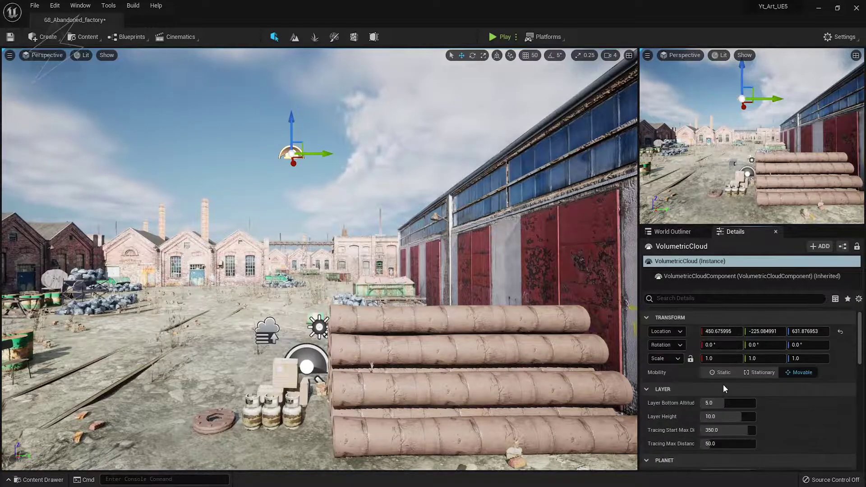
{"action": "left_click_drag", "start_coordinate": [726, 403], "coordinate": [749, 402]}
{"action": "left_click", "coordinate": [840, 403]}
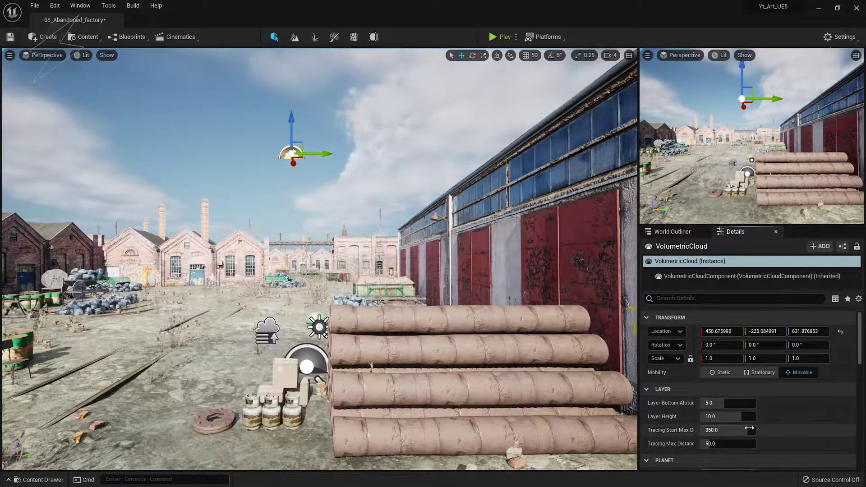
{"action": "mouse_move", "coordinate": [249, 247]}
{"action": "right_mouse_down"}
{"action": "mouse_move", "coordinate": [253, 288]}
{"action": "mouse_move", "coordinate": [249, 246]}
{"action": "right_mouse_up"}
- Place a wooden pallet under the gas cylinders
{"action": "left_click", "coordinate": [216, 157]}
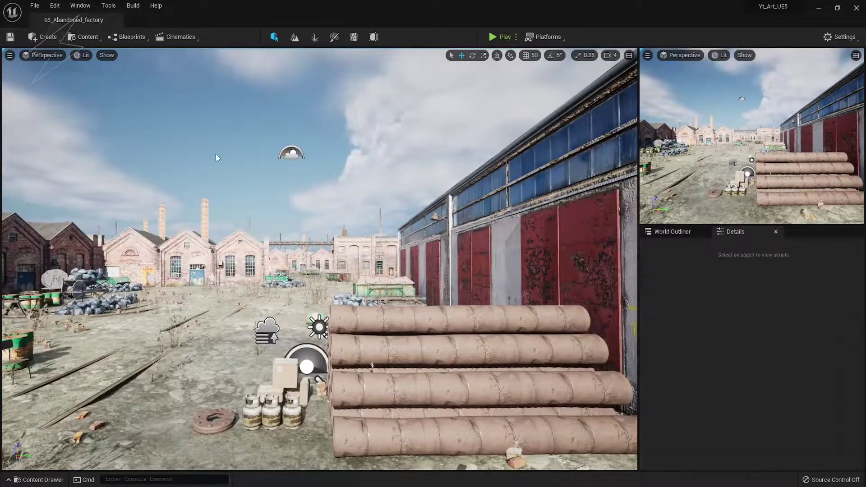
{"action": "mouse_move", "coordinate": [271, 397]}
{"action": "left_mouse_down"}
{"action": "mouse_move", "coordinate": [266, 403]}
{"action": "mouse_move", "coordinate": [269, 396]}
{"action": "left_mouse_up"}
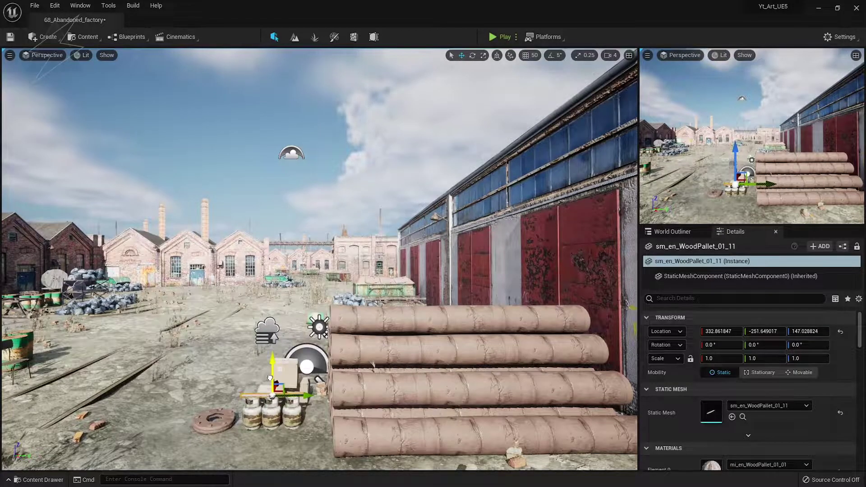
{"action": "left_click", "coordinate": [324, 227]}
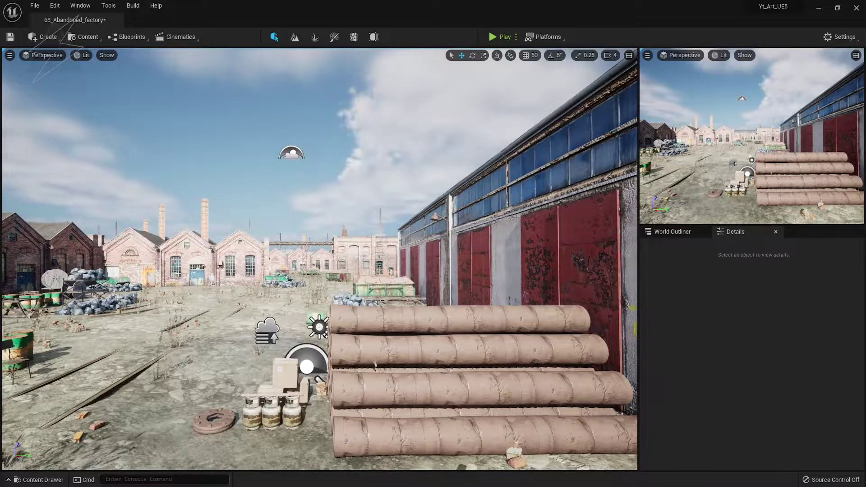
- Tilt a pallet to lean on the pipes, drop it onto them, and preview the scene without icons
{"action": "key", "text": "e"}
{"action": "left_click", "coordinate": [378, 451]}
{"action": "mouse_move", "coordinate": [372, 408]}
{"action": "left_mouse_down"}
{"action": "mouse_move", "coordinate": [392, 464]}
{"action": "mouse_move", "coordinate": [404, 429]}
{"action": "mouse_move", "coordinate": [496, 431]}
{"action": "mouse_move", "coordinate": [467, 421]}
{"action": "left_mouse_up"}
{"action": "key", "text": "w"}
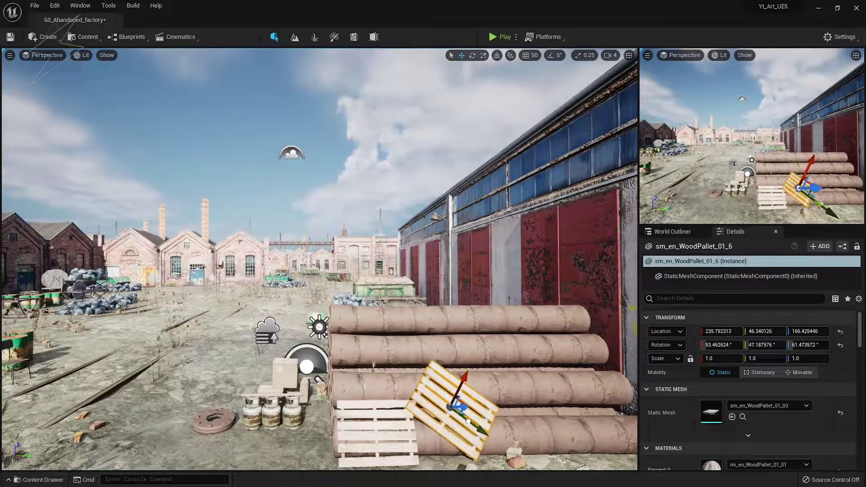
{"action": "key", "text": "End"}
{"action": "left_click", "coordinate": [355, 142]}
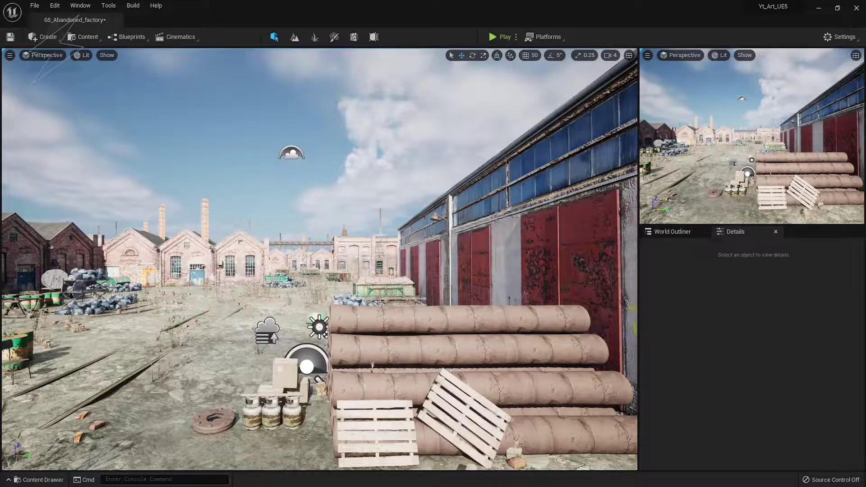
{"action": "left_click", "coordinate": [300, 340]}
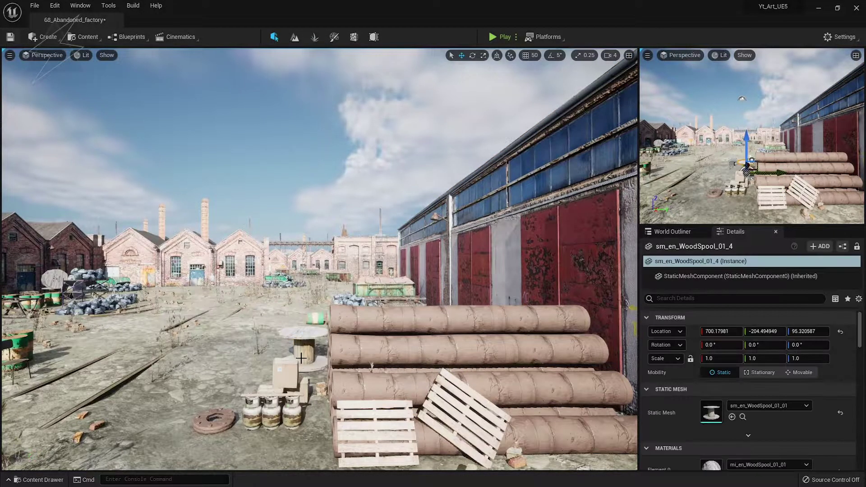
{"action": "key", "text": "g"}
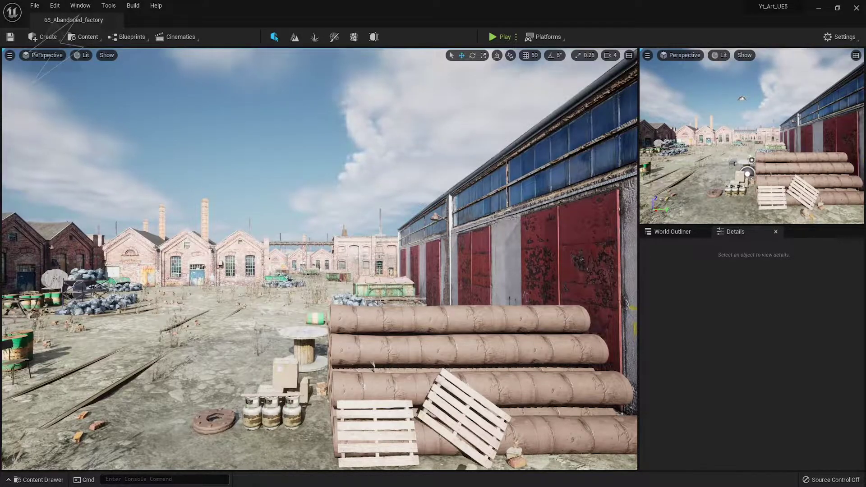
- Add the P_Steam_Lit emitter atop the tall brick chimney and inspect its Details
{"action": "scroll", "coordinate": [322, 305], "scroll_direction": "down", "scroll_amount": 2}
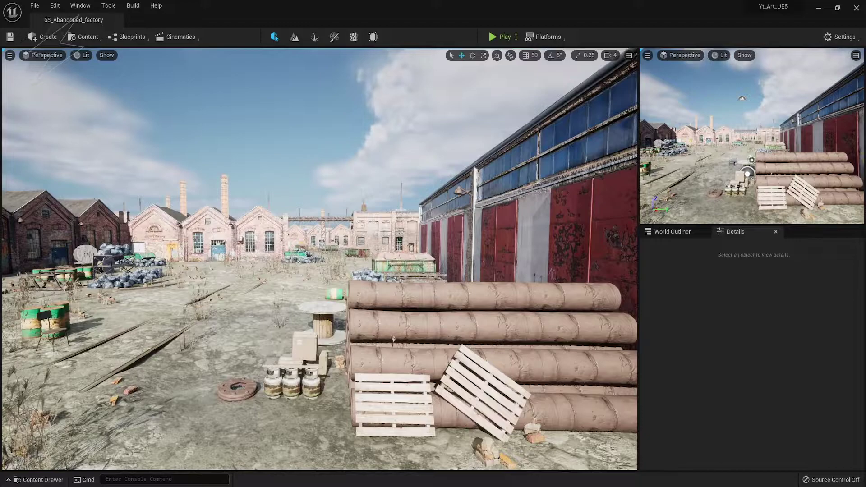
{"action": "key", "text": "ctrl+v"}
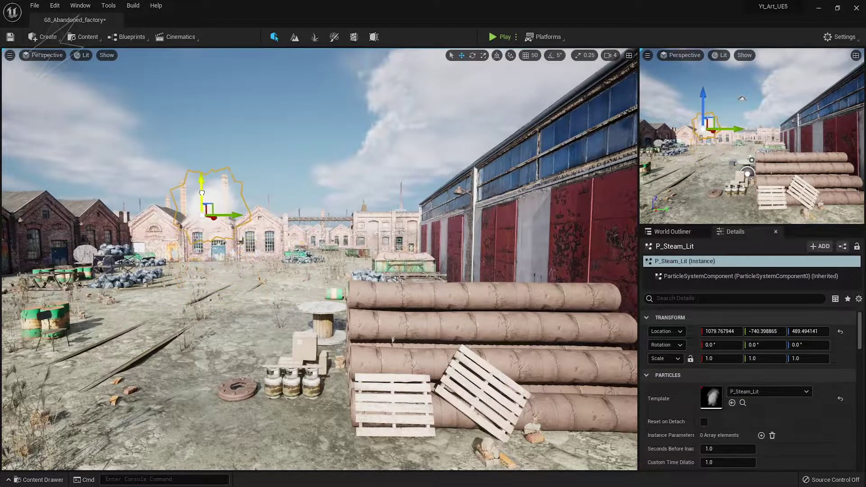
{"action": "key", "text": "g"}
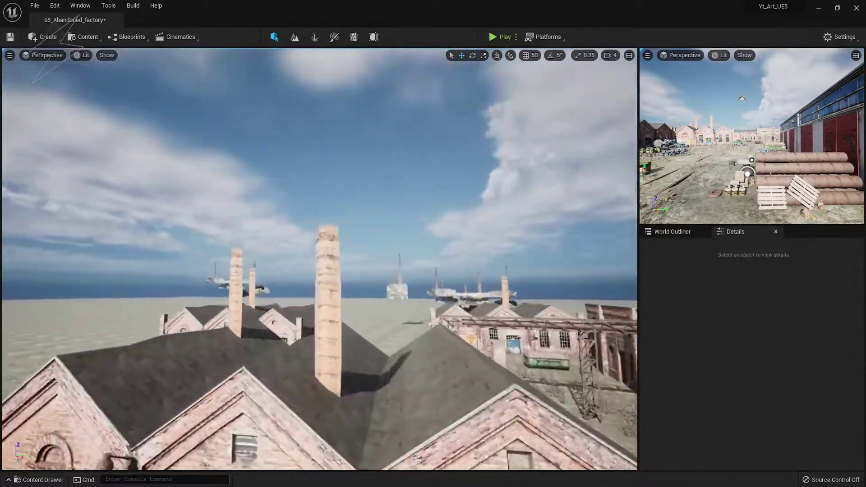
{"action": "left_click", "coordinate": [340, 313]}
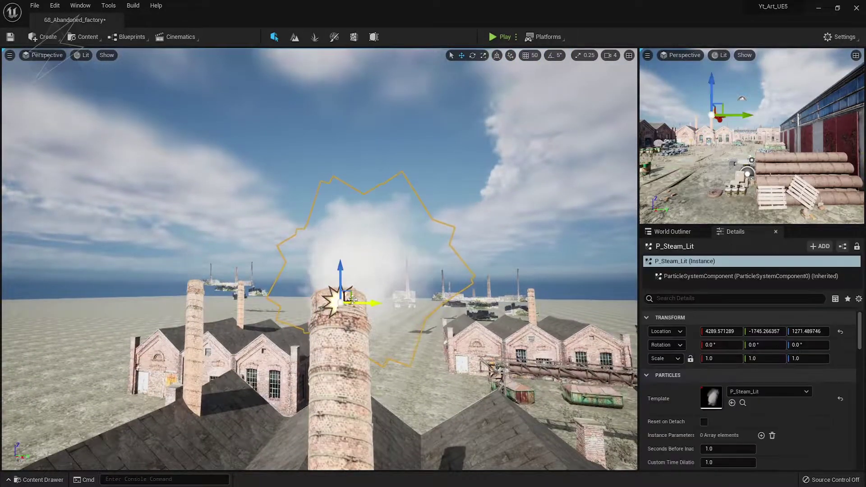
{"action": "left_click", "coordinate": [447, 154]}
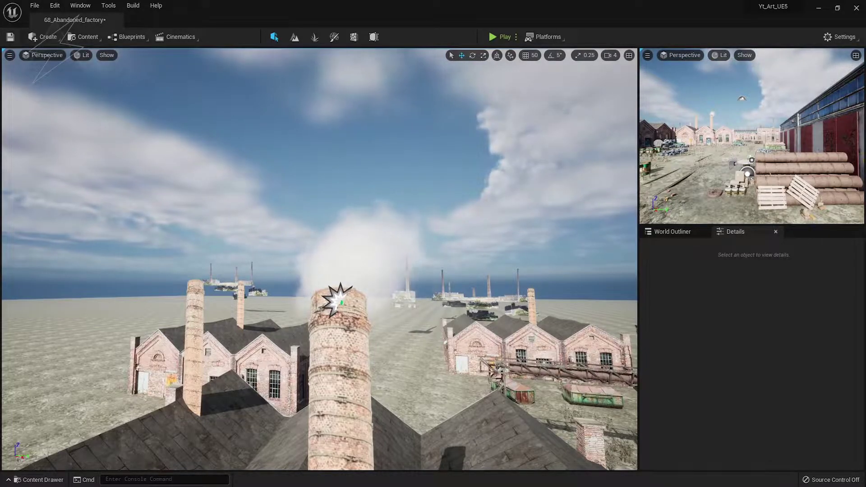
{"action": "left_click", "coordinate": [337, 300]}
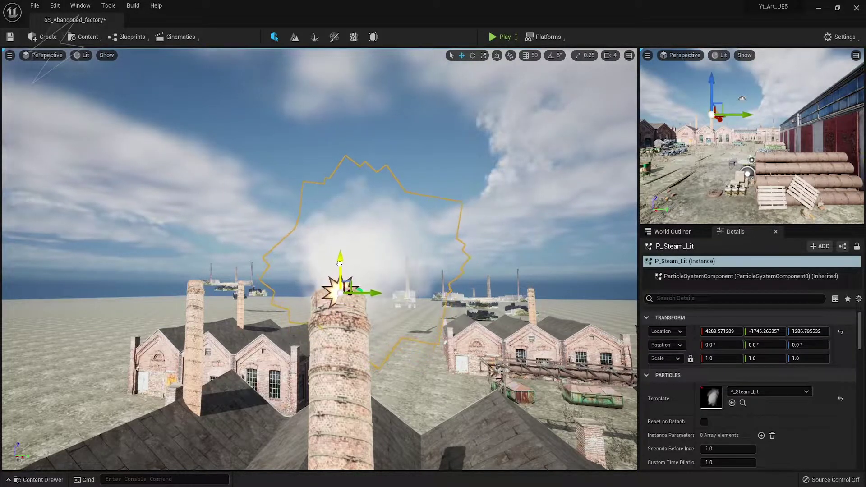
{"action": "left_click", "coordinate": [449, 219]}
{"action": "left_click", "coordinate": [339, 294]}
{"action": "scroll", "coordinate": [776, 403], "scroll_direction": "down", "scroll_amount": 10}
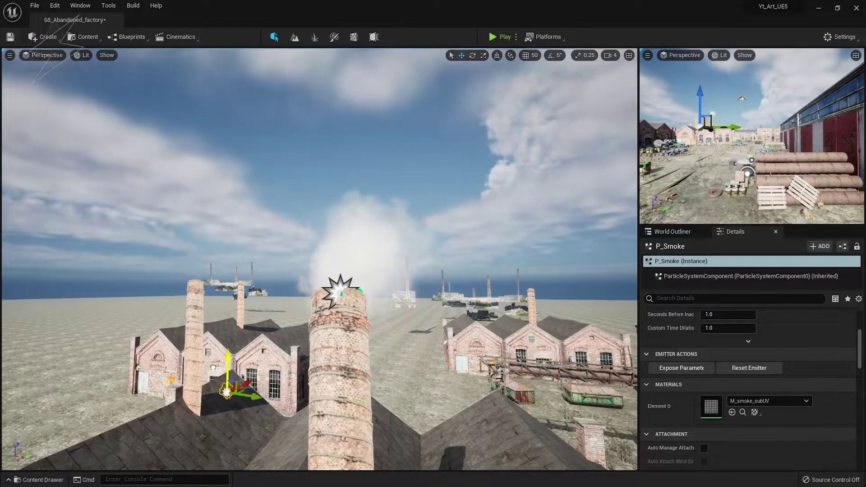
- Lift the P_Smoke emitter onto its chimney top and raise the P_Steam_Lit2 emitter
{"action": "left_click", "coordinate": [241, 298]}
{"action": "key", "text": "f"}
{"action": "left_click_drag", "start_coordinate": [314, 333], "coordinate": [260, 316]}
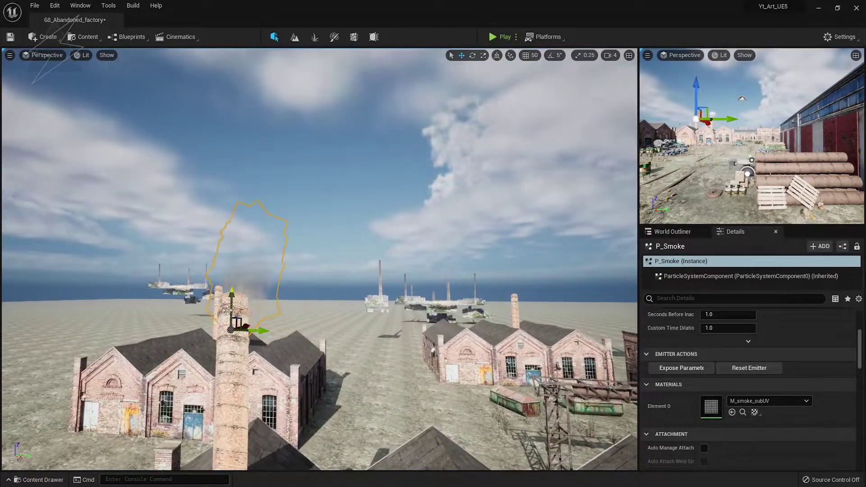
{"action": "left_click_drag", "start_coordinate": [234, 288], "coordinate": [227, 268]}
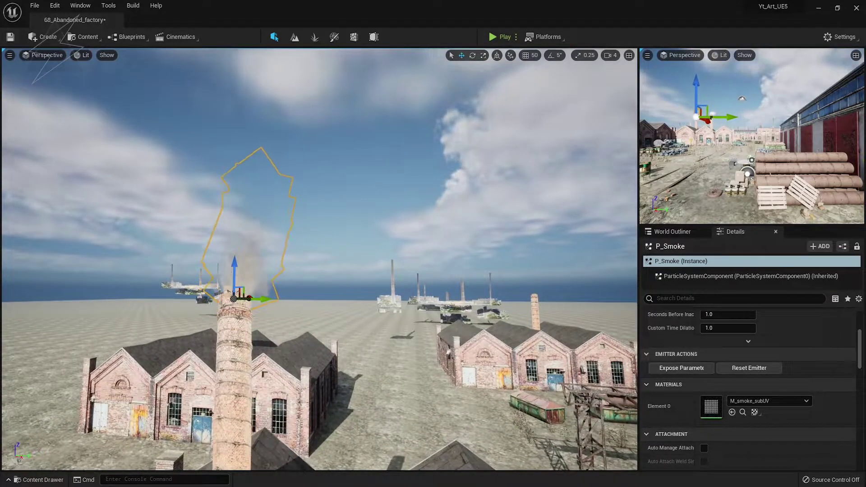
{"action": "left_click", "coordinate": [330, 417]}
{"action": "mouse_move", "coordinate": [332, 415]}
{"action": "left_mouse_down"}
{"action": "mouse_move", "coordinate": [340, 357]}
{"action": "mouse_move", "coordinate": [139, 321]}
{"action": "left_mouse_up"}
{"action": "key", "text": "Escape"}
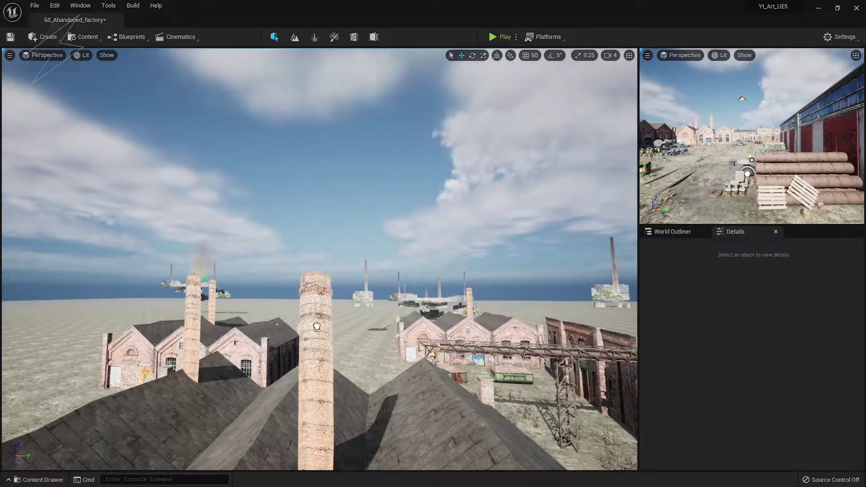
- Fly past the central chimney to check the P_Smoke2 and P_Smoke3 emitters
{"action": "left_click", "coordinate": [312, 333]}
{"action": "left_click_drag", "start_coordinate": [336, 317], "coordinate": [334, 271]}
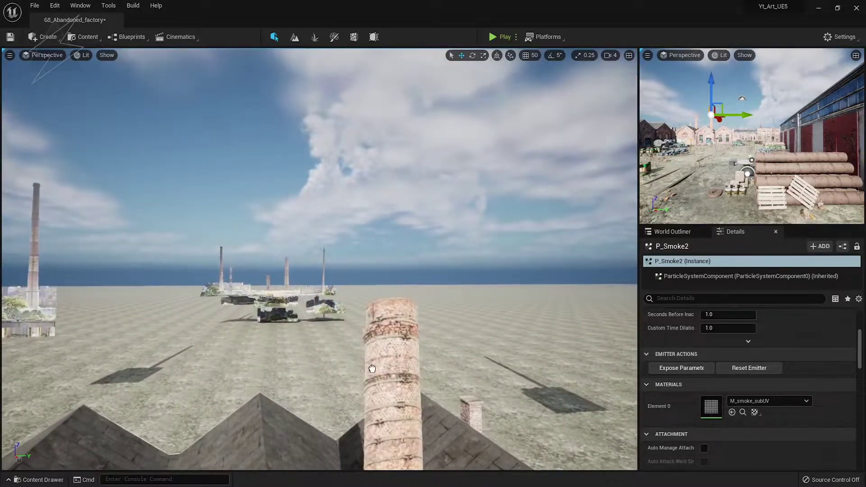
{"action": "left_click", "coordinate": [397, 356]}
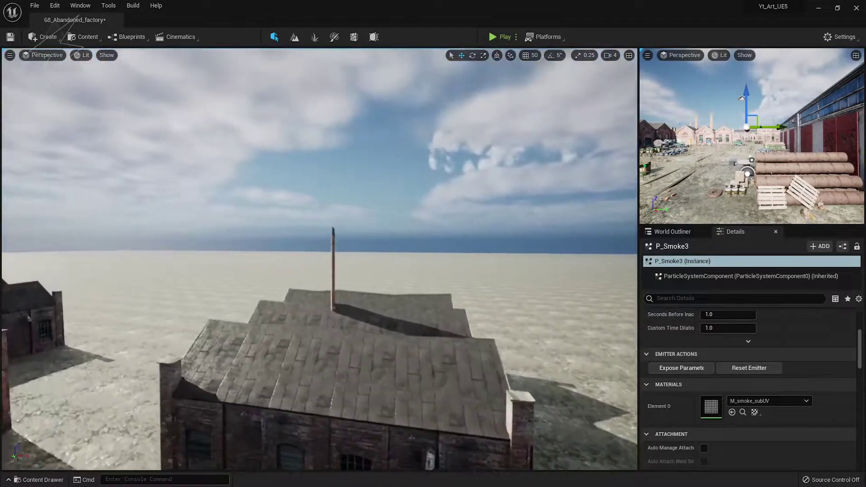
{"action": "left_click_drag", "start_coordinate": [319, 260], "coordinate": [320, 234]}
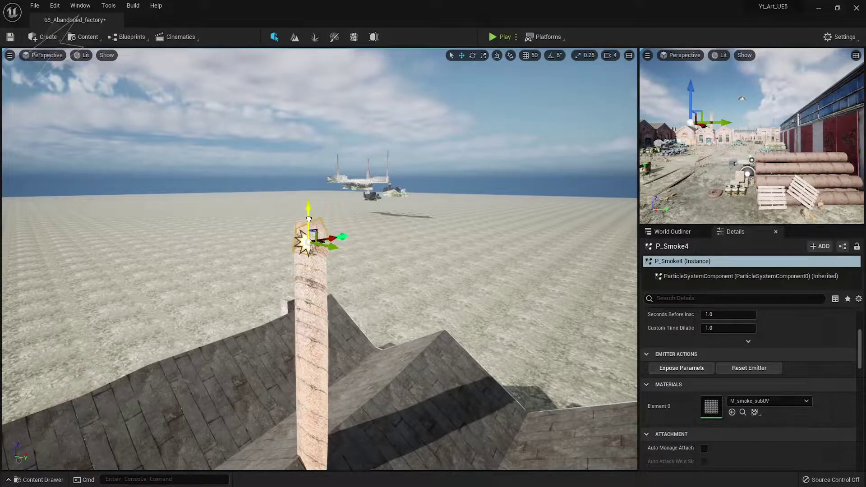
{"action": "key", "text": "1"}
{"action": "left_click", "coordinate": [185, 163]}
- Fly over the roofs and review the P_Smoke through P_Smoke5 emitters on the chimneys
{"action": "right_click_drag", "start_coordinate": [316, 271], "coordinate": [268, 350]}
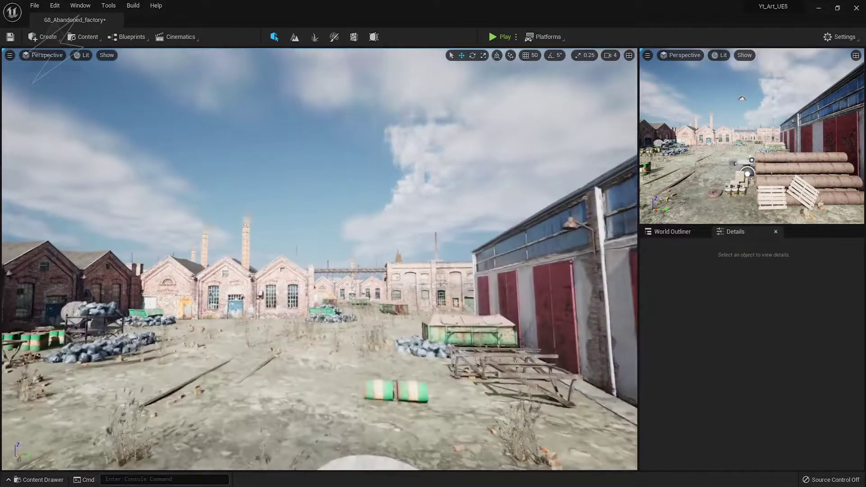
{"action": "left_click", "coordinate": [268, 349]}
{"action": "left_click", "coordinate": [266, 333]}
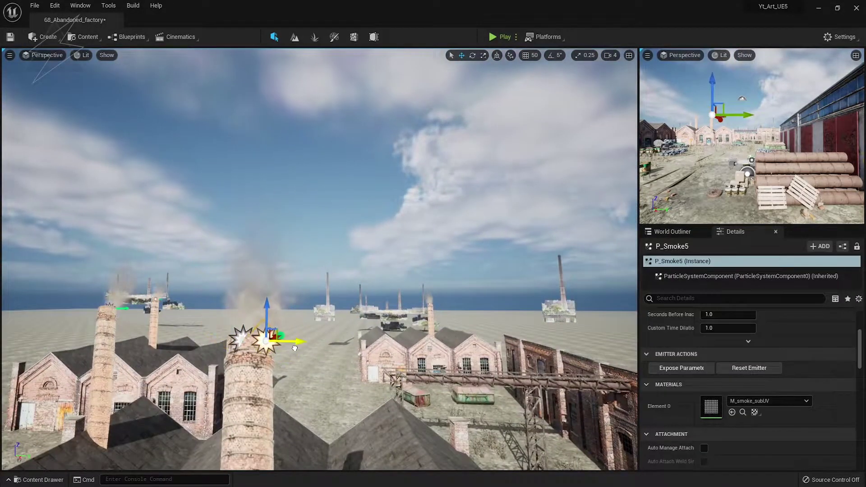
{"action": "left_click", "coordinate": [107, 309]}
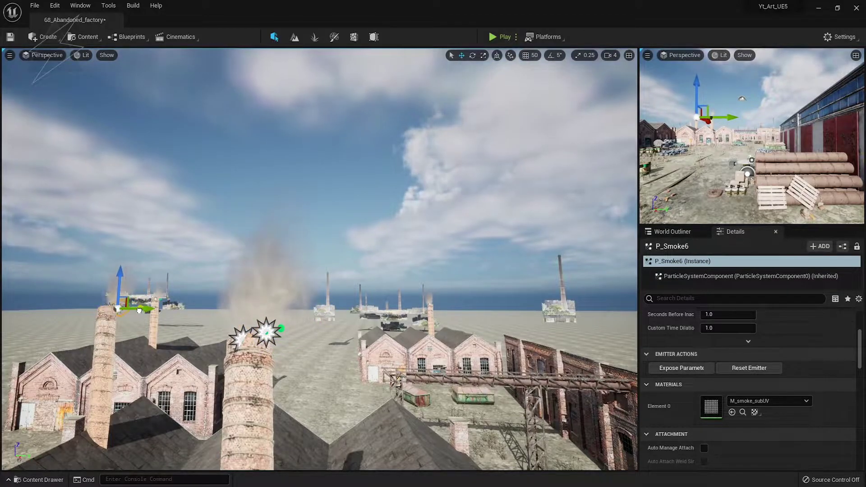
{"action": "left_click", "coordinate": [430, 299]}
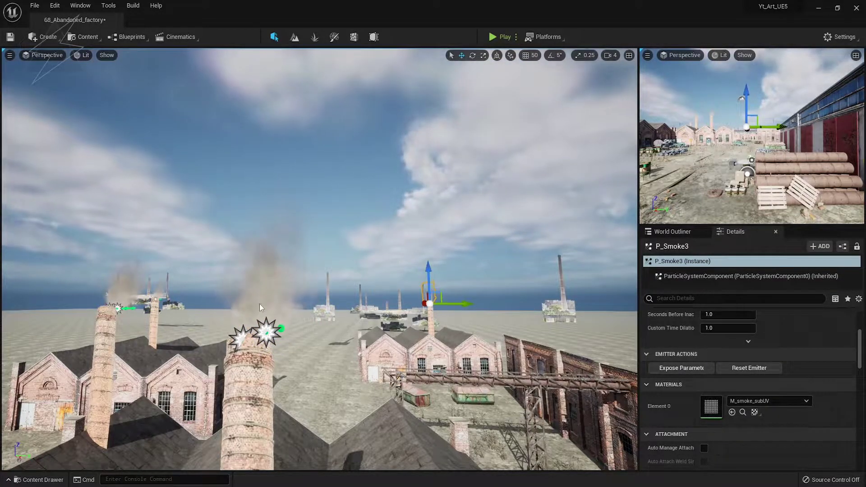
{"action": "left_click", "coordinate": [157, 283]}
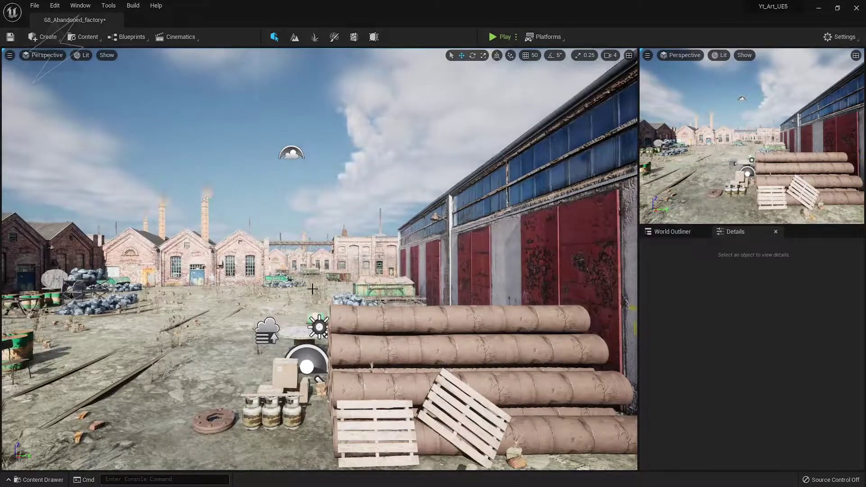
- Rotate the sun with Ctrl+L to a low sunset angle over the factory yard
{"action": "right_click_drag", "start_coordinate": [312, 289], "coordinate": [300, 295]}
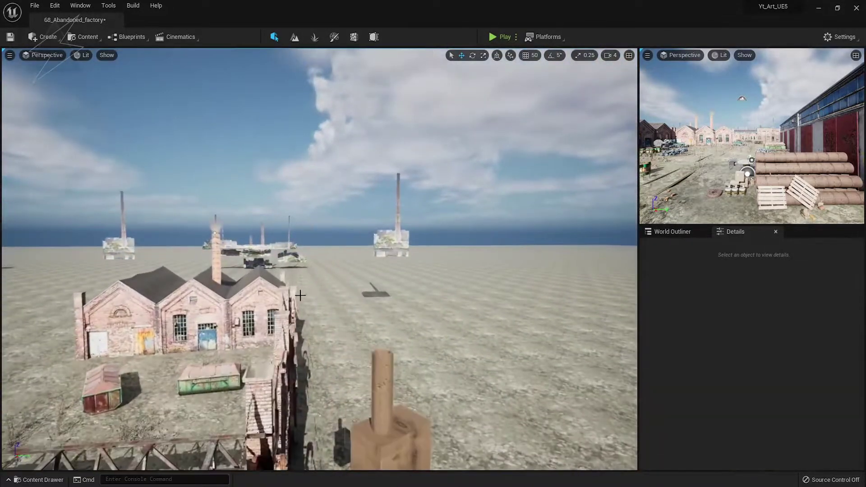
{"action": "left_click", "coordinate": [386, 366]}
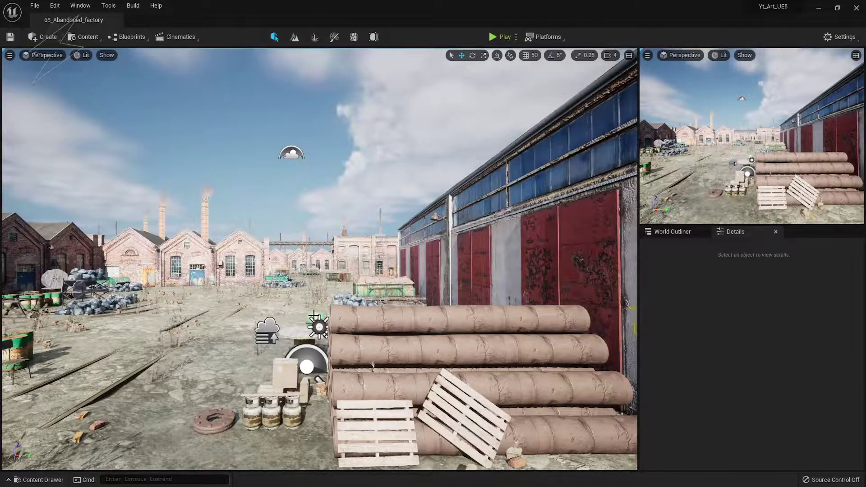
{"action": "key", "text": "ctrl+l"}
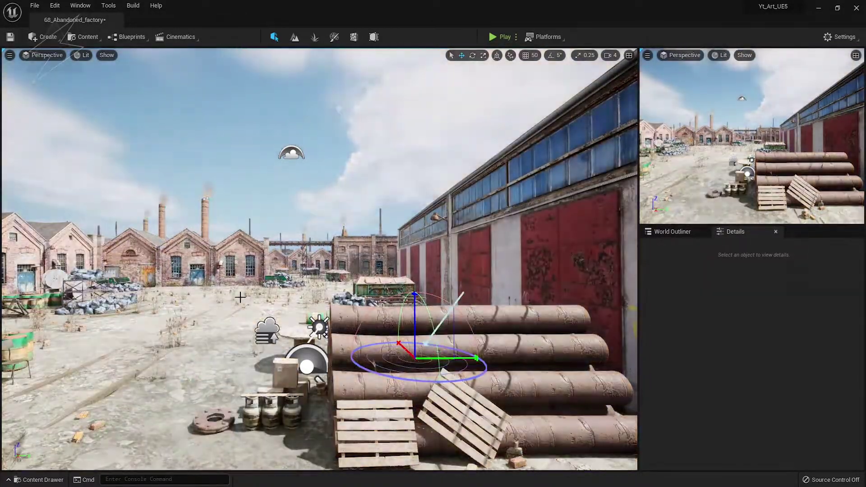
{"action": "mouse_move", "coordinate": [236, 295]}
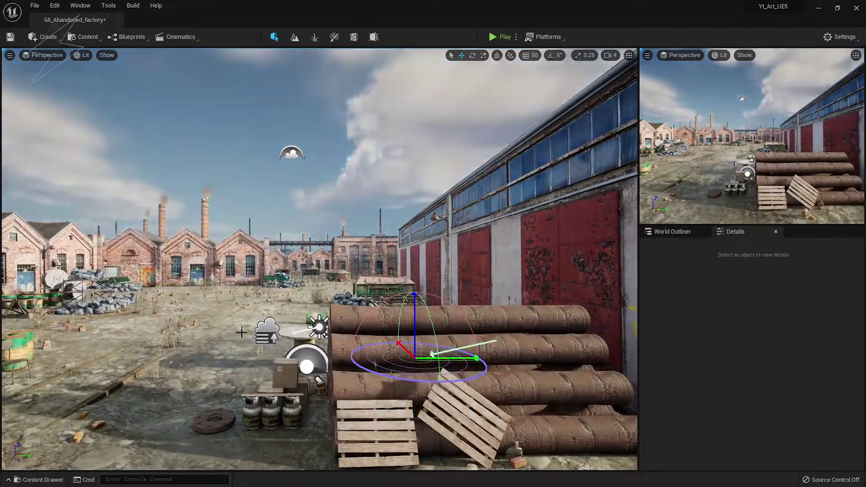
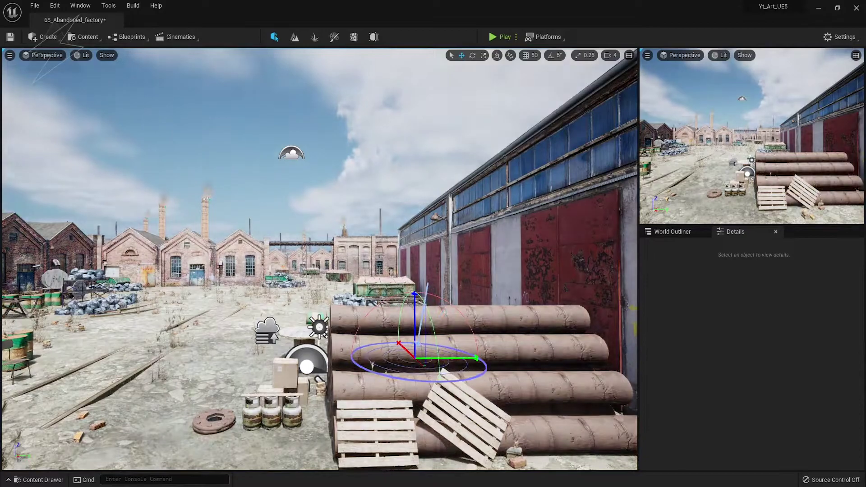
- Select the DirectionalLight in the Outliner, confirm its 5.0 lux intensity, then open the Create menu
{"action": "left_click", "coordinate": [672, 231]}
{"action": "scroll", "coordinate": [695, 290], "scroll_direction": "up", "scroll_amount": 2}
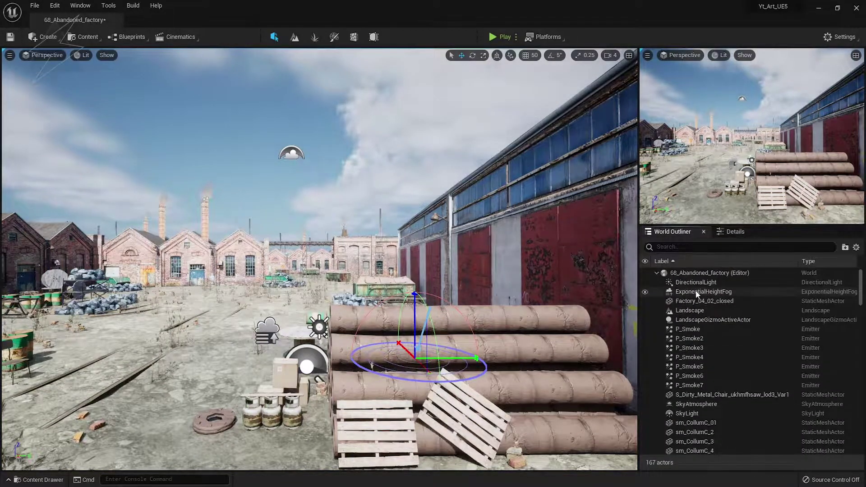
{"action": "left_click", "coordinate": [690, 282]}
{"action": "left_click", "coordinate": [734, 232]}
{"action": "left_click", "coordinate": [728, 403]}
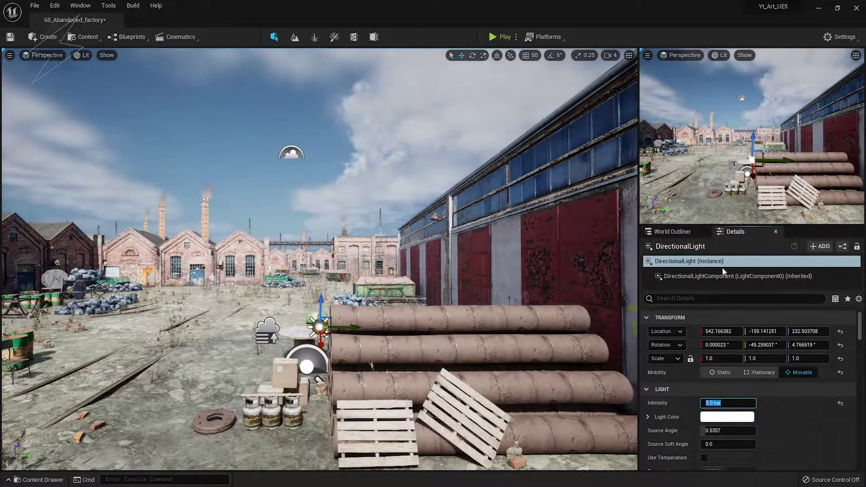
{"action": "left_click", "coordinate": [672, 232]}
{"action": "left_click", "coordinate": [43, 36]}
- Place a Post Process Volume in the yard and enable Infinite Extent (Unbound)
{"action": "mouse_move", "coordinate": [76, 66]}
{"action": "mouse_move", "coordinate": [67, 94]}
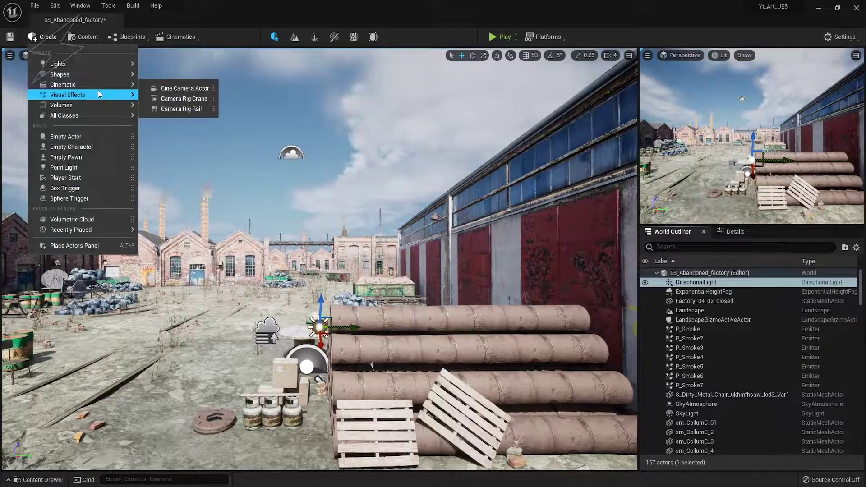
{"action": "left_click_drag", "start_coordinate": [185, 95], "coordinate": [199, 349]}
{"action": "left_click", "coordinate": [732, 232]}
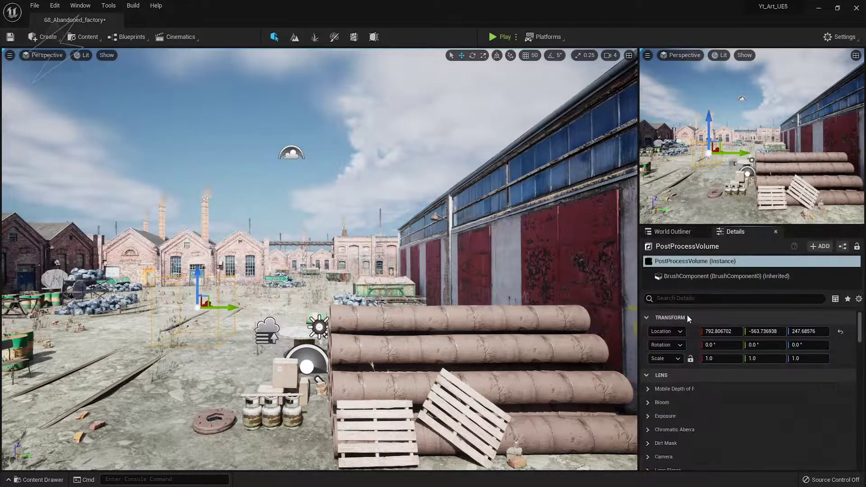
{"action": "type", "text": "inf"}
{"action": "left_click", "coordinate": [705, 333]}
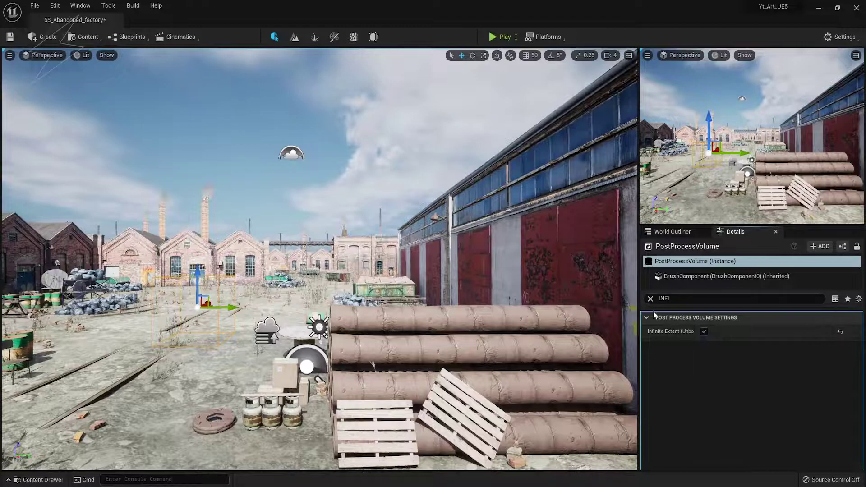
- Set Bloom Intensity to 0 and exposure Min/Max Brightness to 1.0
{"action": "scroll", "coordinate": [665, 352], "scroll_direction": "down", "scroll_amount": 5}
{"action": "key", "text": "Return"}
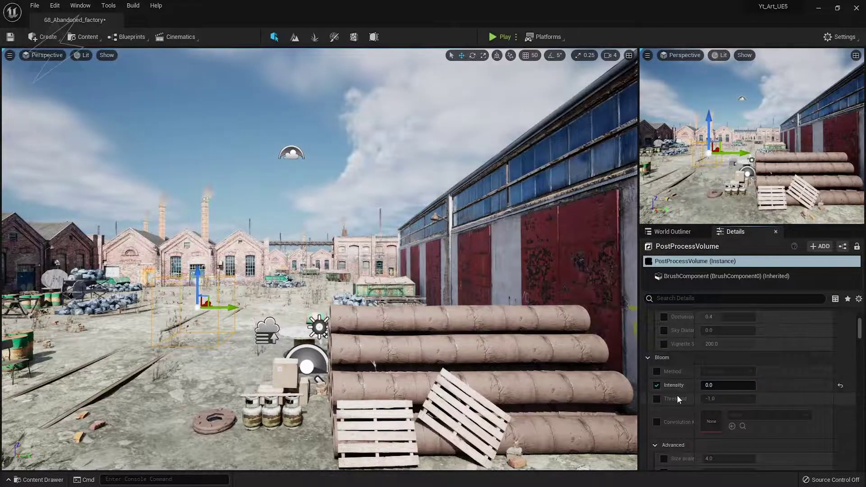
{"action": "scroll", "coordinate": [677, 395], "scroll_direction": "down", "scroll_amount": 3}
{"action": "scroll", "coordinate": [658, 373], "scroll_direction": "down", "scroll_amount": 3}
{"action": "scroll", "coordinate": [683, 364], "scroll_direction": "down", "scroll_amount": 3}
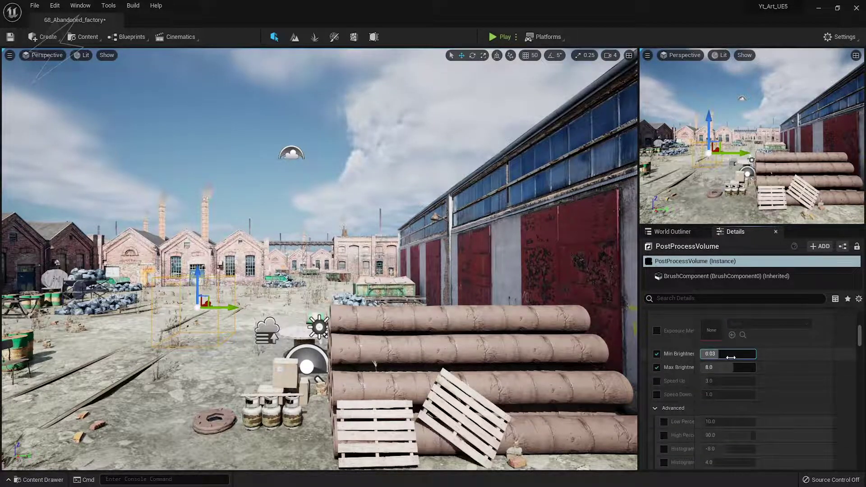
{"action": "type", "text": "1"}
{"action": "key", "text": "Return"}
{"action": "key", "text": "Return"}
- Enable the vignette and set its intensity to about 0.5
{"action": "scroll", "coordinate": [685, 384], "scroll_direction": "down", "scroll_amount": 3}
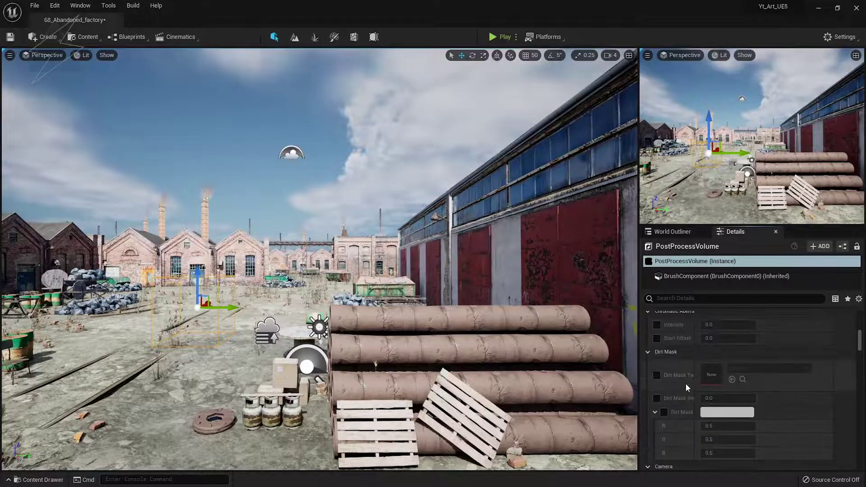
{"action": "scroll", "coordinate": [685, 384], "scroll_direction": "down", "scroll_amount": 3}
{"action": "scroll", "coordinate": [651, 387], "scroll_direction": "down", "scroll_amount": 3}
{"action": "scroll", "coordinate": [663, 363], "scroll_direction": "down", "scroll_amount": 3}
{"action": "scroll", "coordinate": [651, 340], "scroll_direction": "down", "scroll_amount": 2}
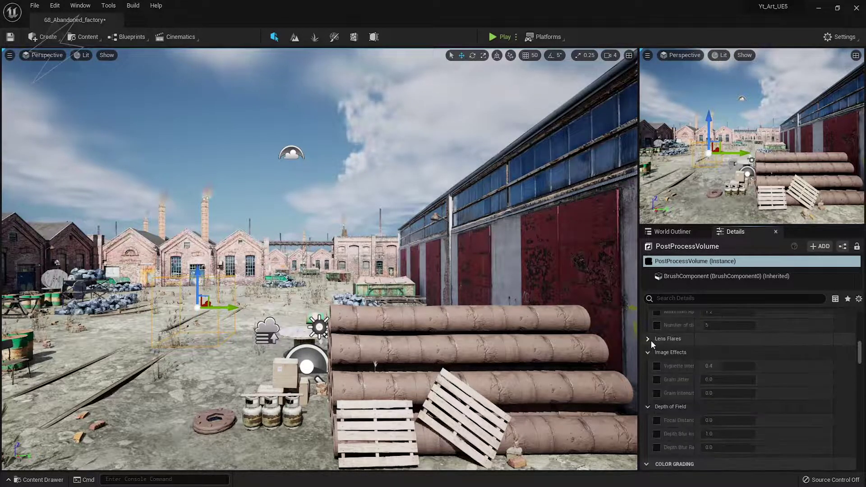
{"action": "mouse_move", "coordinate": [721, 336]}
{"action": "left_mouse_down"}
{"action": "mouse_move", "coordinate": [744, 336]}
{"action": "mouse_move", "coordinate": [717, 336]}
{"action": "left_mouse_up"}
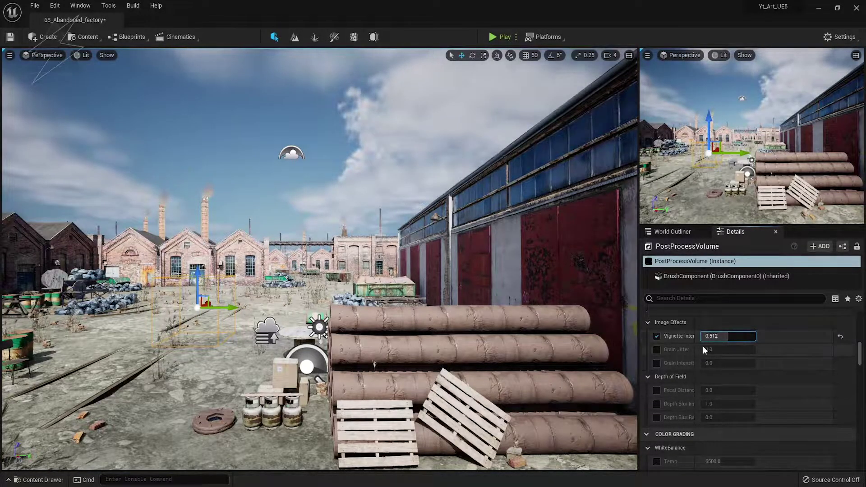
{"action": "scroll", "coordinate": [703, 345], "scroll_direction": "down", "scroll_amount": 5}
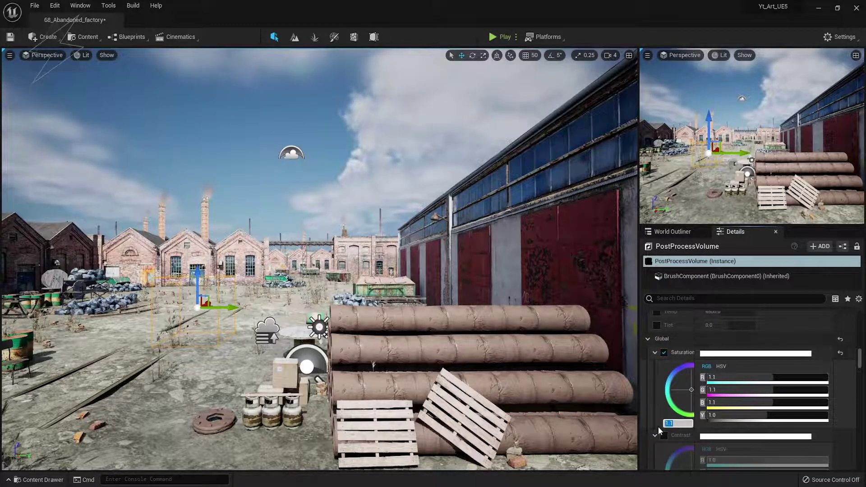
- Raise Global Saturation and Contrast to 1.1, and enable the Shadows and Midtones Saturation overrides
{"action": "left_click_drag", "start_coordinate": [692, 390], "coordinate": [685, 389]}
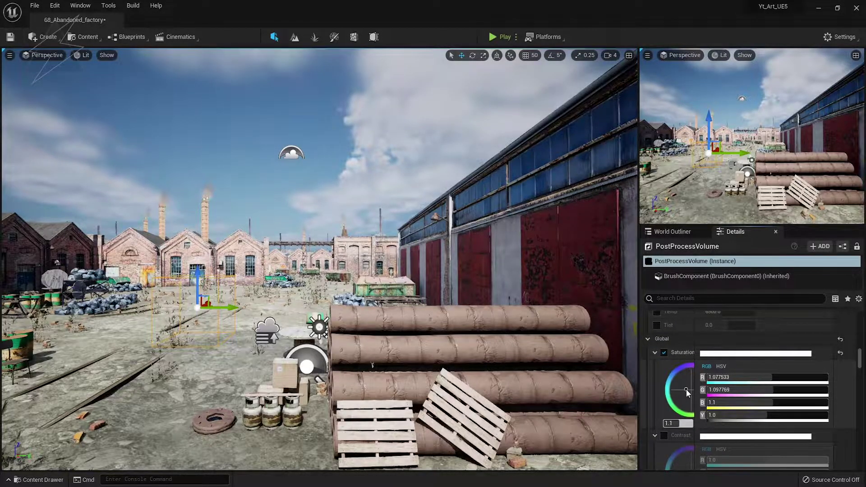
{"action": "scroll", "coordinate": [686, 389], "scroll_direction": "down", "scroll_amount": 2}
{"action": "left_click", "coordinate": [684, 429]}
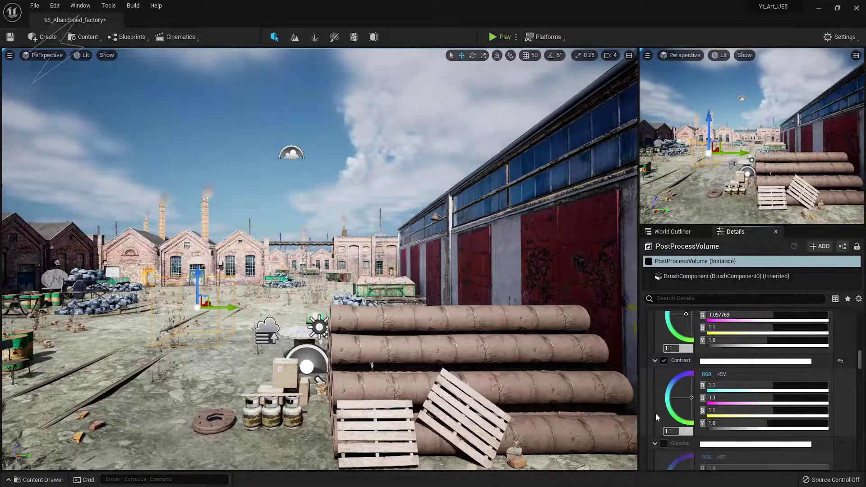
{"action": "scroll", "coordinate": [686, 409], "scroll_direction": "down", "scroll_amount": 2}
{"action": "scroll", "coordinate": [702, 393], "scroll_direction": "down", "scroll_amount": 2}
{"action": "scroll", "coordinate": [702, 390], "scroll_direction": "down", "scroll_amount": 2}
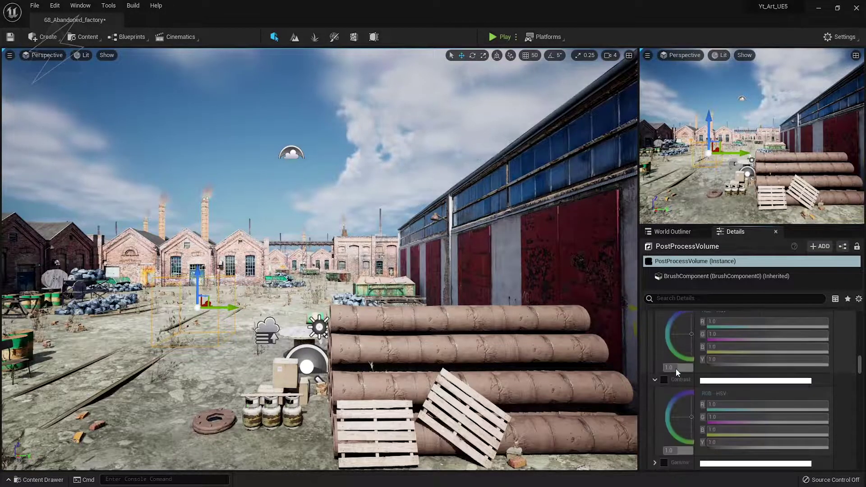
{"action": "left_click", "coordinate": [664, 342]}
{"action": "scroll", "coordinate": [656, 391], "scroll_direction": "down", "scroll_amount": 5}
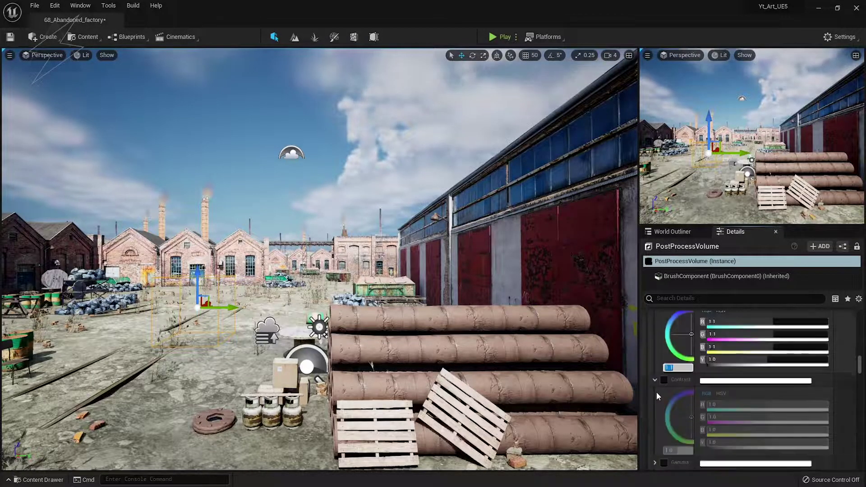
{"action": "left_click", "coordinate": [661, 392]}
- Tint Midtones Saturation slightly and enable Midtones Contrast at about 1.1, nudging the colour wheels
{"action": "scroll", "coordinate": [666, 418], "scroll_direction": "down", "scroll_amount": 1}
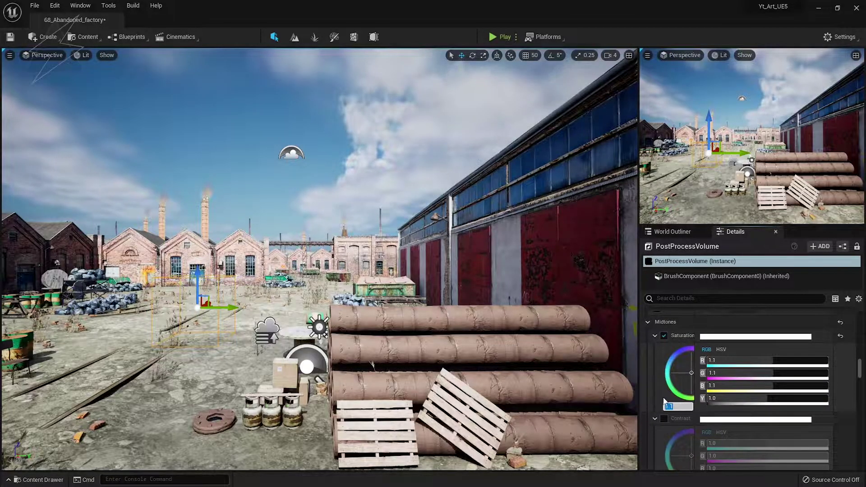
{"action": "left_click_drag", "start_coordinate": [691, 372], "coordinate": [686, 376]}
{"action": "left_click", "coordinate": [663, 418]}
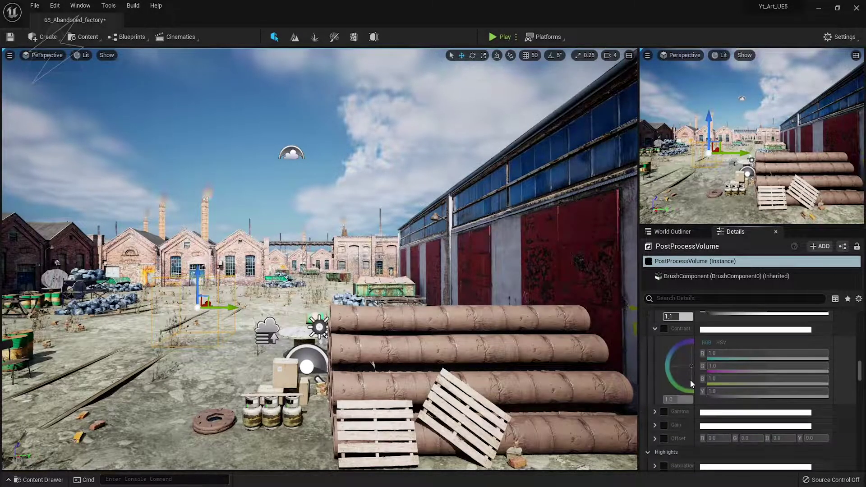
{"action": "scroll", "coordinate": [685, 383], "scroll_direction": "down", "scroll_amount": 2}
{"action": "left_click", "coordinate": [685, 399]}
{"action": "scroll", "coordinate": [682, 399], "scroll_direction": "up", "scroll_amount": 1}
{"action": "type", "text": "1.1"}
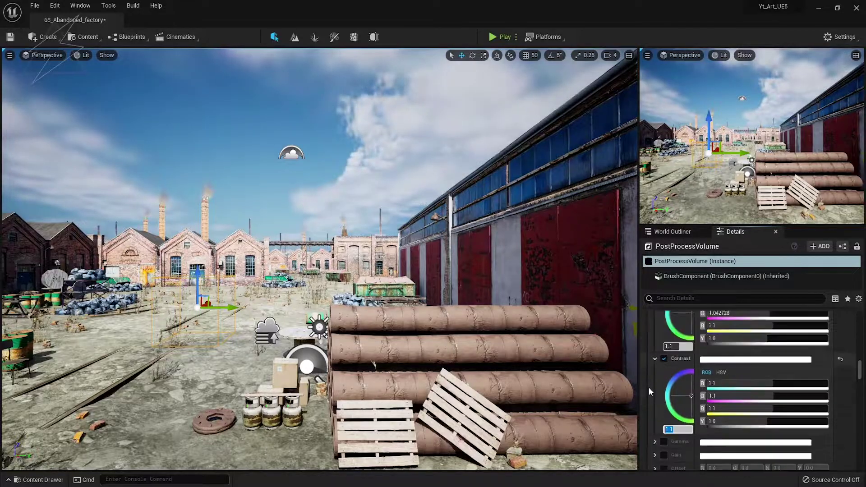
{"action": "left_click_drag", "start_coordinate": [691, 381], "coordinate": [687, 380]}
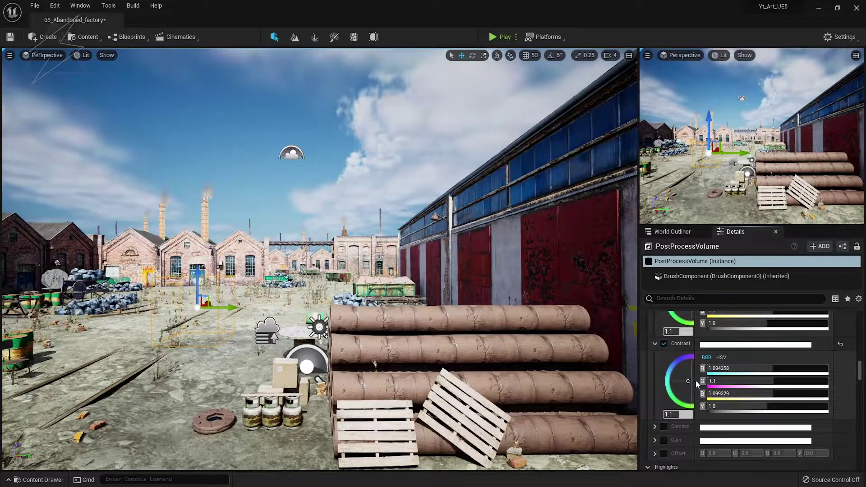
{"action": "scroll", "coordinate": [697, 384], "scroll_direction": "up", "scroll_amount": 5}
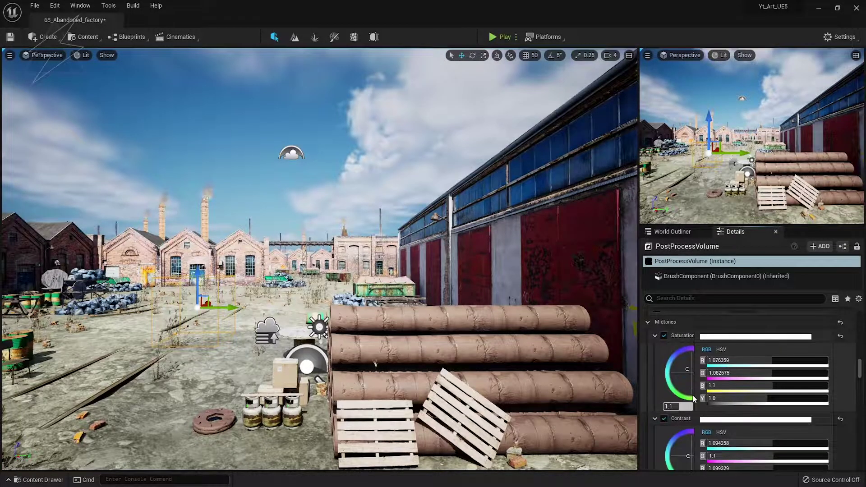
{"action": "scroll", "coordinate": [693, 398], "scroll_direction": "down", "scroll_amount": 5}
{"action": "left_click_drag", "start_coordinate": [693, 384], "coordinate": [689, 380]}
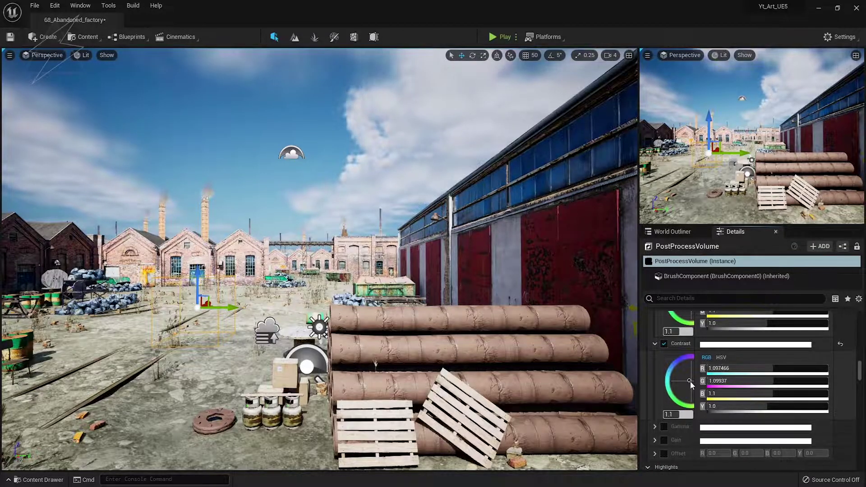
{"action": "scroll", "coordinate": [687, 381], "scroll_direction": "down", "scroll_amount": 8}
{"action": "scroll", "coordinate": [685, 379], "scroll_direction": "down", "scroll_amount": 8}
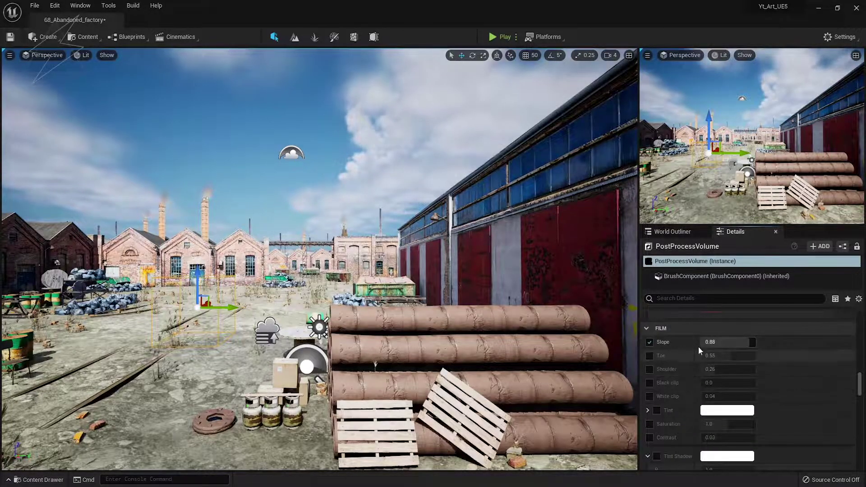
- Lower the post process Film Slope to about 0.79
{"action": "left_click_drag", "start_coordinate": [704, 343], "coordinate": [684, 344]}
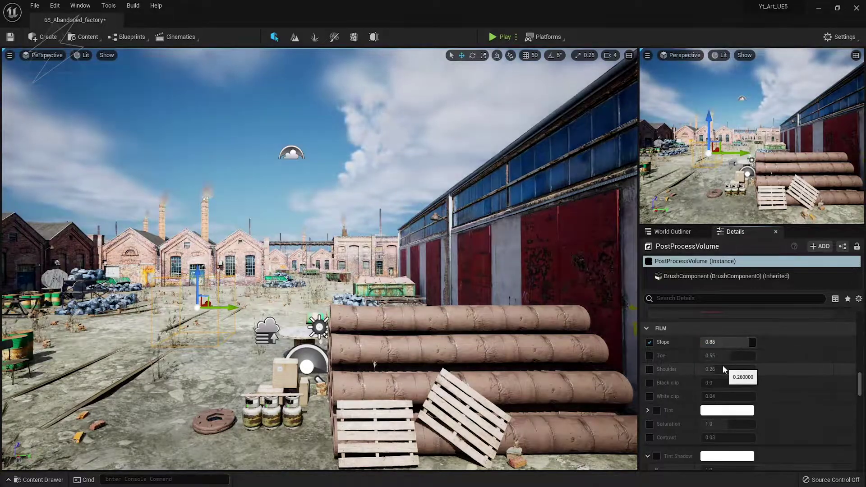
{"action": "scroll", "coordinate": [722, 366], "scroll_direction": "down", "scroll_amount": 5}
{"action": "scroll", "coordinate": [723, 365], "scroll_direction": "down", "scroll_amount": 5}
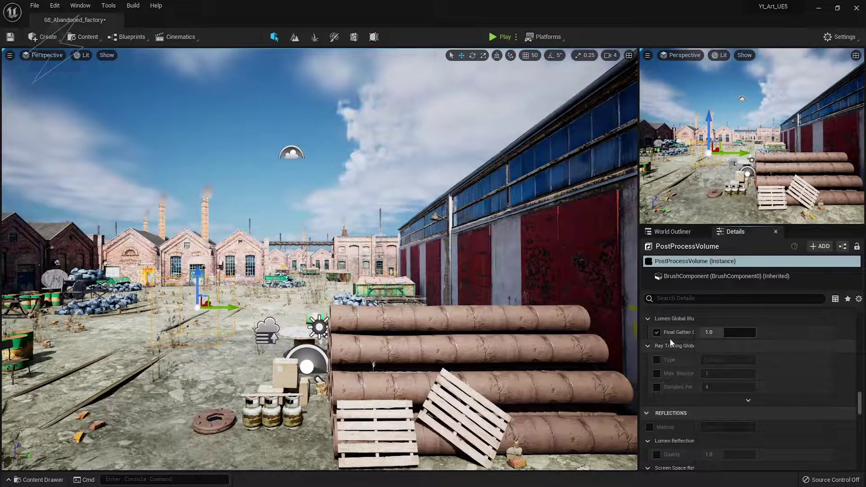
{"action": "scroll", "coordinate": [670, 338], "scroll_direction": "up", "scroll_amount": 3}
{"action": "scroll", "coordinate": [656, 357], "scroll_direction": "down", "scroll_amount": 3}
{"action": "scroll", "coordinate": [724, 367], "scroll_direction": "down", "scroll_amount": 3}
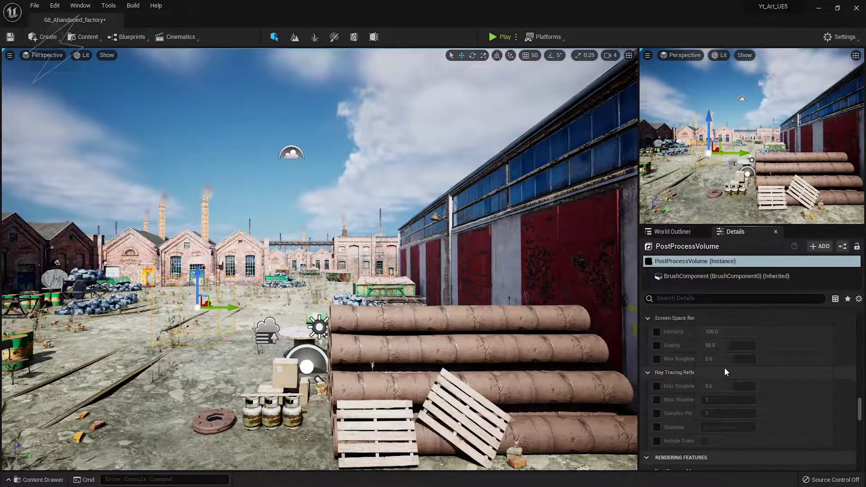
{"action": "scroll", "coordinate": [725, 367], "scroll_direction": "down", "scroll_amount": 2}
{"action": "scroll", "coordinate": [799, 375], "scroll_direction": "down", "scroll_amount": 2}
- Save the level and confirm Infinite Extent (Unbound) through an 'INF' property search
{"action": "key", "text": "ctrl+s"}
{"action": "right_click_drag", "start_coordinate": [223, 293], "coordinate": [222, 292]}
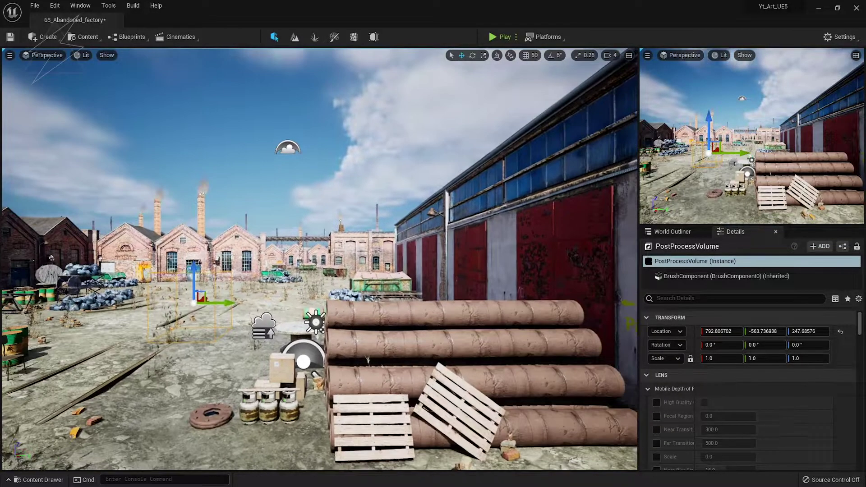
{"action": "type", "text": "INF"}
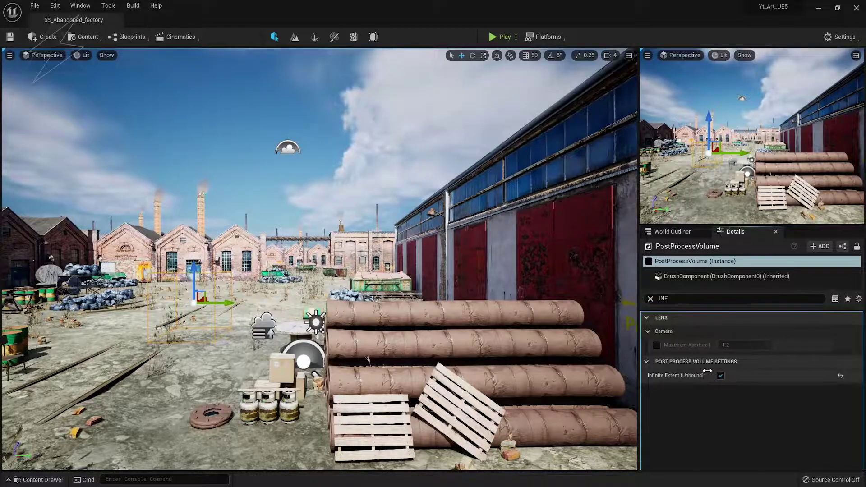
{"action": "left_click", "coordinate": [650, 298]}
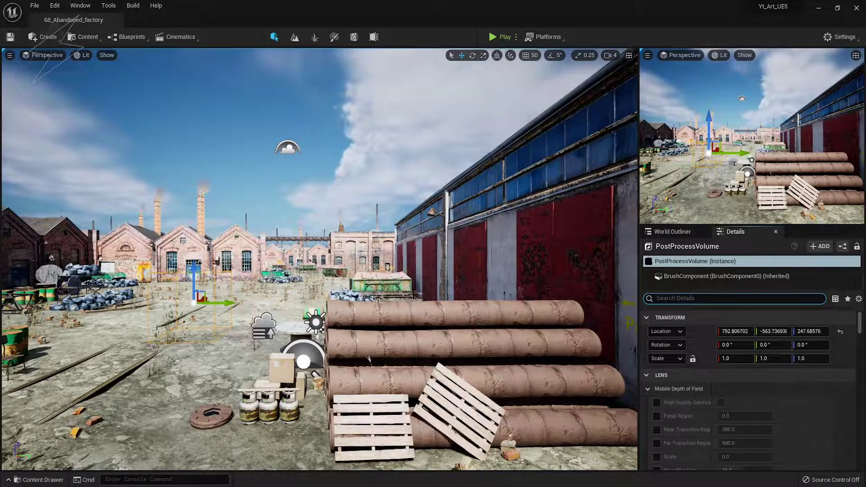
{"action": "right_click_drag", "start_coordinate": [225, 234], "coordinate": [205, 248]}
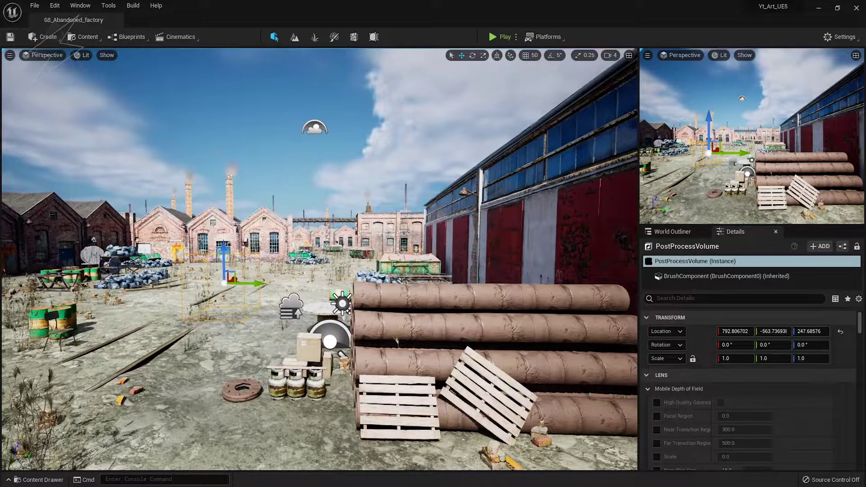
- Fly over the factory roofs and select the P_Smoke5 chimney smoke emitter
{"action": "left_click", "coordinate": [242, 152]}
{"action": "key", "text": "Escape"}
{"action": "right_click_drag", "start_coordinate": [255, 181], "coordinate": [254, 203]}
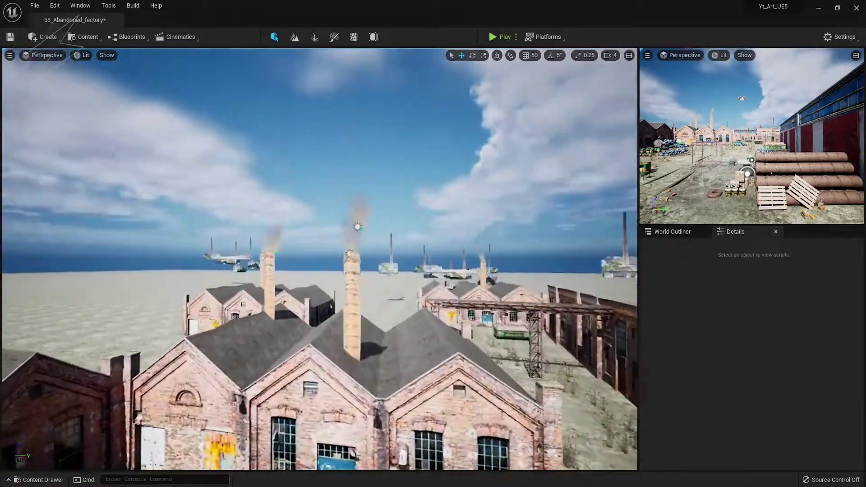
{"action": "right_click_drag", "start_coordinate": [379, 208], "coordinate": [379, 209]}
{"action": "left_click", "coordinate": [380, 199]}
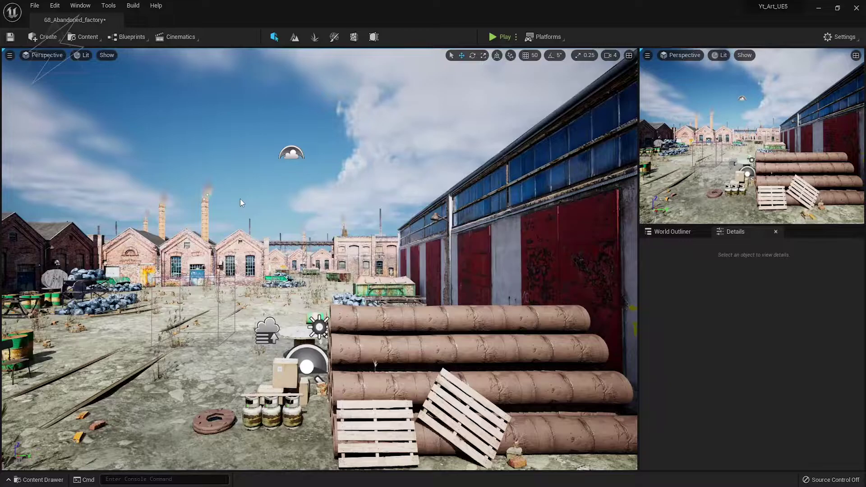
- Reduce the ExponentialHeightFog density to clear the sky and edit its Fog Height Falloff
{"action": "left_click", "coordinate": [673, 232]}
{"action": "left_click", "coordinate": [704, 292]}
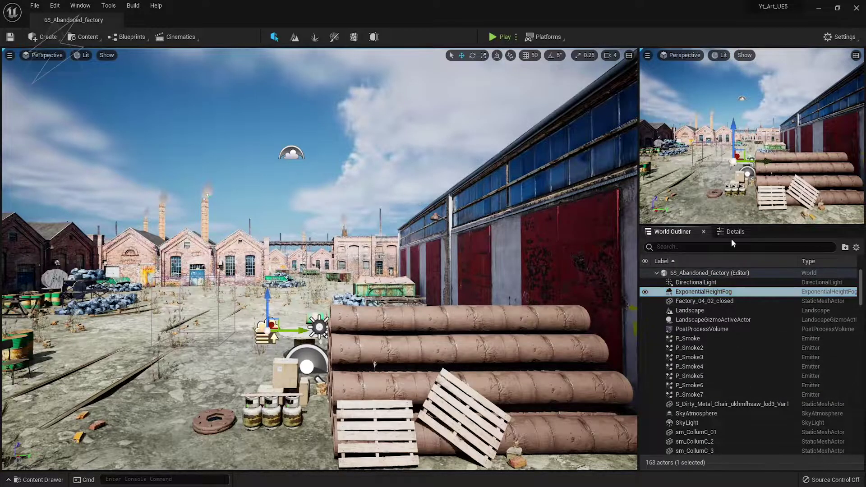
{"action": "left_click", "coordinate": [732, 231]}
{"action": "mouse_move", "coordinate": [745, 403]}
{"action": "left_mouse_down"}
{"action": "mouse_move", "coordinate": [731, 403]}
{"action": "mouse_move", "coordinate": [740, 416]}
{"action": "mouse_move", "coordinate": [740, 403]}
{"action": "mouse_move", "coordinate": [727, 416]}
{"action": "left_mouse_up"}
{"action": "left_click", "coordinate": [744, 416]}
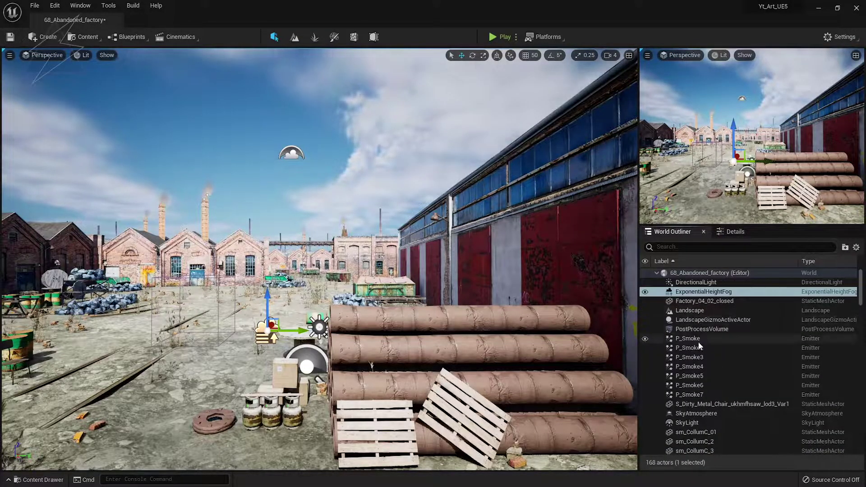
{"action": "scroll", "coordinate": [698, 342], "scroll_direction": "down", "scroll_amount": 1}
- Turn off SkyLight real-time capture and try HDRI_Epic_Courtyard_Daylight, T_SunnySky_2K and TX_StudioLighting cubemaps
{"action": "left_click", "coordinate": [687, 412]}
{"action": "left_click", "coordinate": [734, 231]}
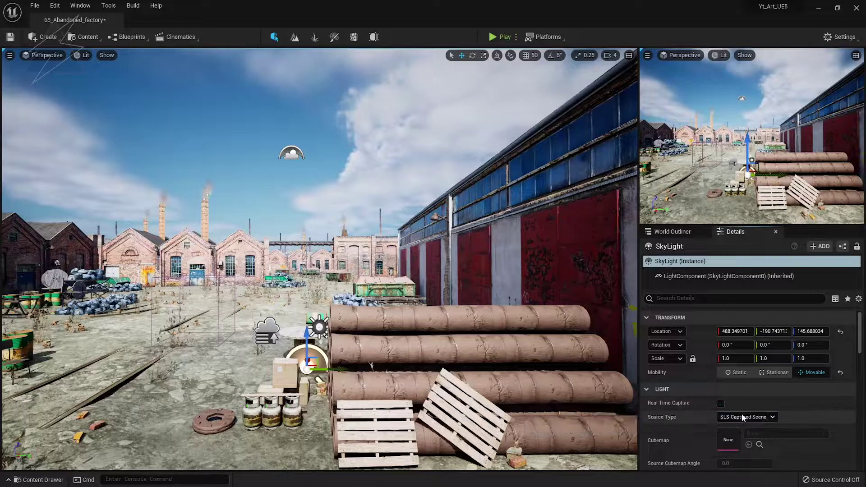
{"action": "left_click", "coordinate": [720, 403]}
{"action": "left_click", "coordinate": [785, 433]}
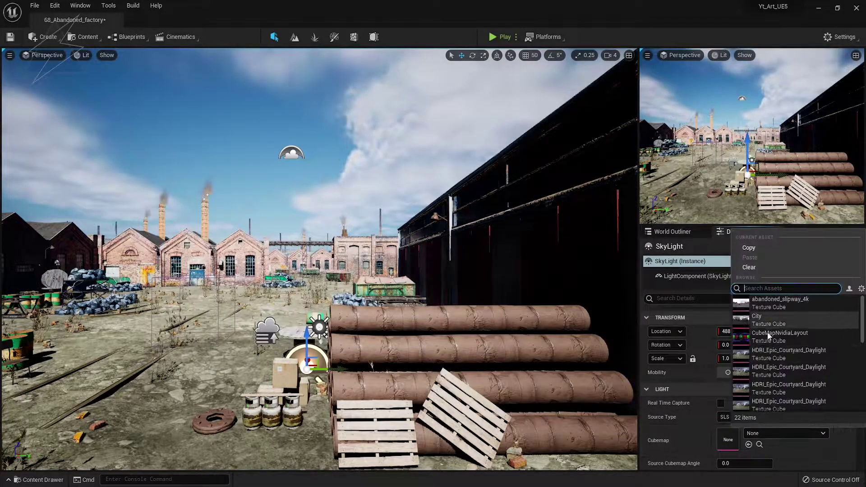
{"action": "left_click", "coordinate": [762, 367]}
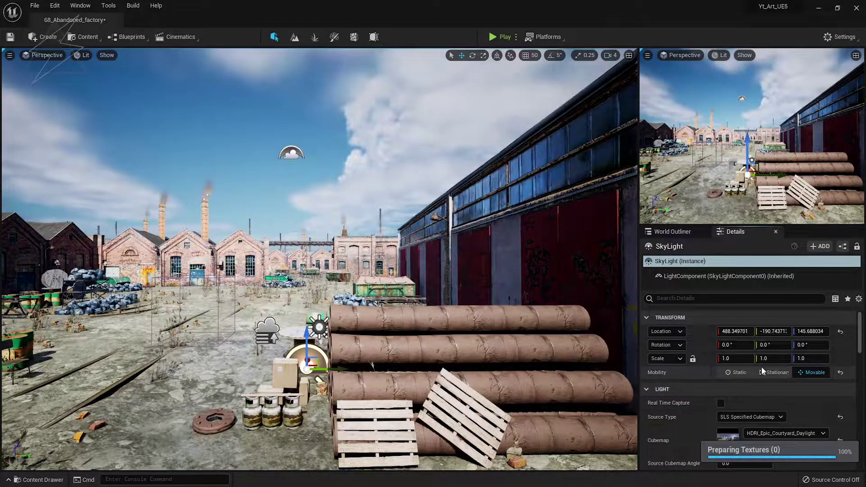
{"action": "left_click", "coordinate": [785, 433]}
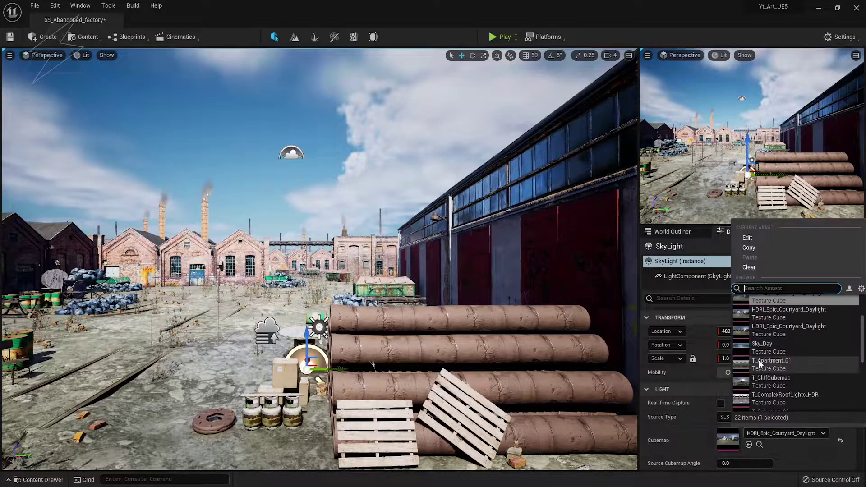
{"action": "left_click", "coordinate": [769, 359]}
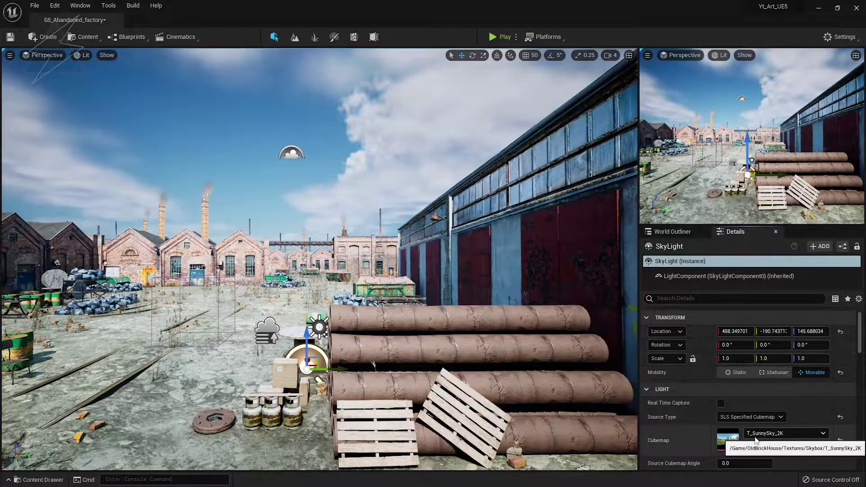
{"action": "left_click", "coordinate": [785, 433]}
{"action": "left_click", "coordinate": [769, 398]}
- Try TC_HDR02, TC_HDR01, T_White, T_SecondReflection_mkt, T_IBL_Out and T_IBL_Inside as the sky cubemap
{"action": "left_click", "coordinate": [785, 433]}
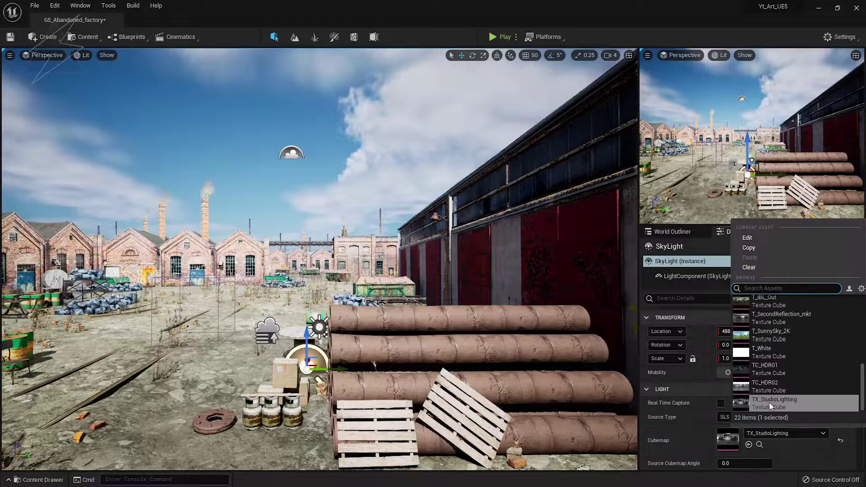
{"action": "left_click", "coordinate": [765, 387]}
{"action": "left_click", "coordinate": [776, 433]}
{"action": "left_click", "coordinate": [763, 368]}
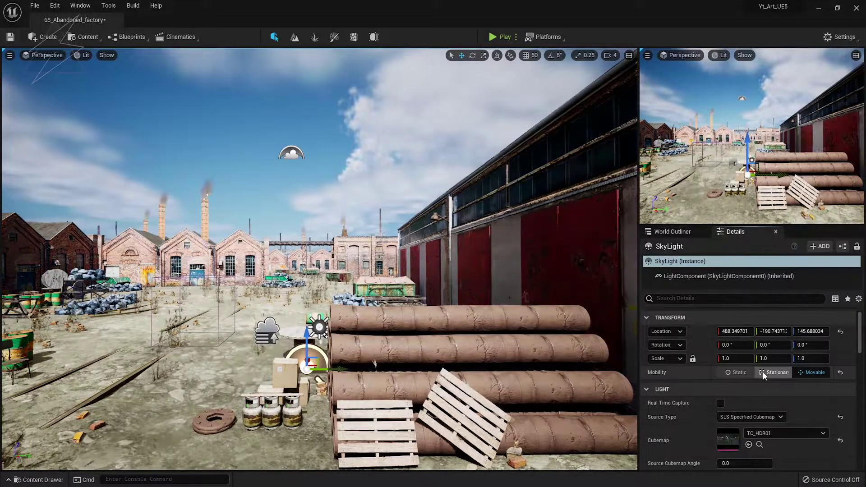
{"action": "left_click", "coordinate": [784, 433]}
{"action": "left_click", "coordinate": [762, 351]}
{"action": "left_click", "coordinate": [785, 433]}
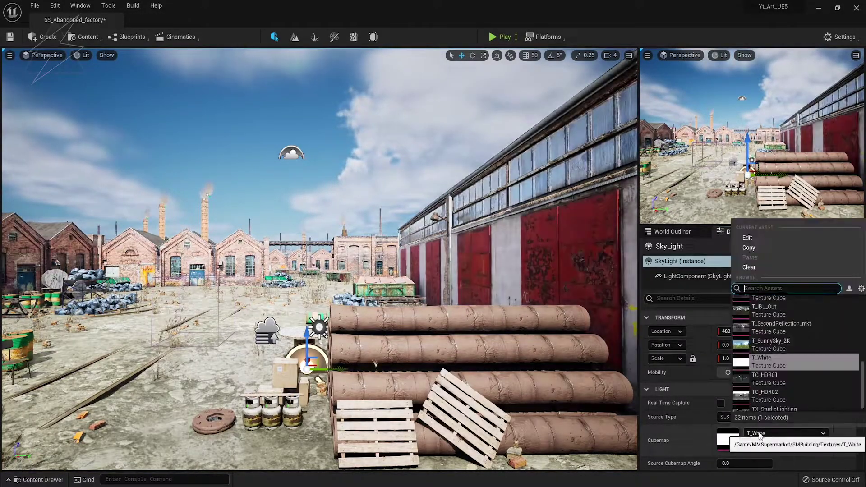
{"action": "left_click", "coordinate": [765, 325]}
{"action": "left_click", "coordinate": [767, 433]}
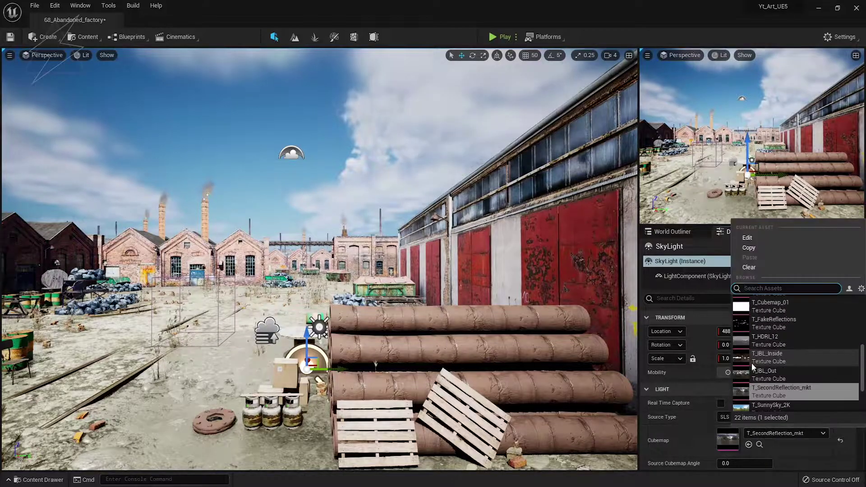
{"action": "left_click", "coordinate": [770, 376]}
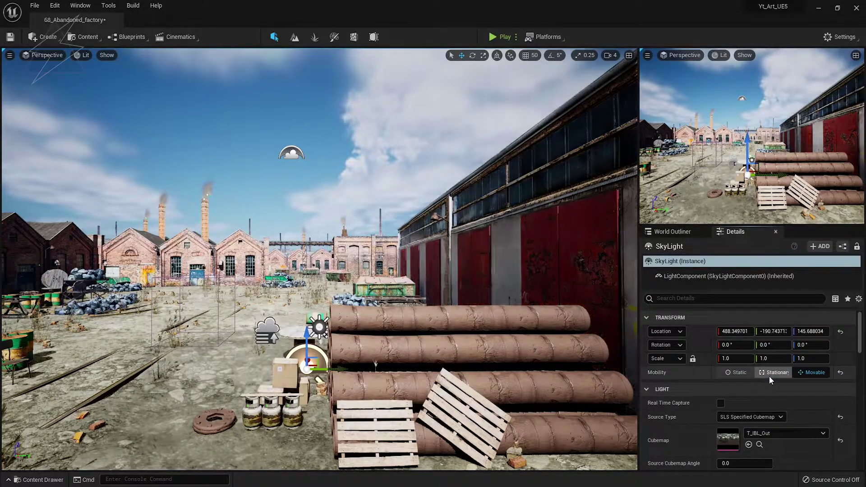
{"action": "left_click", "coordinate": [770, 433]}
{"action": "left_click", "coordinate": [762, 345]}
- Try T_HDRI_12, then settle on T_CliffCubemap as the SkyLight cubemap
{"action": "left_click", "coordinate": [769, 433]}
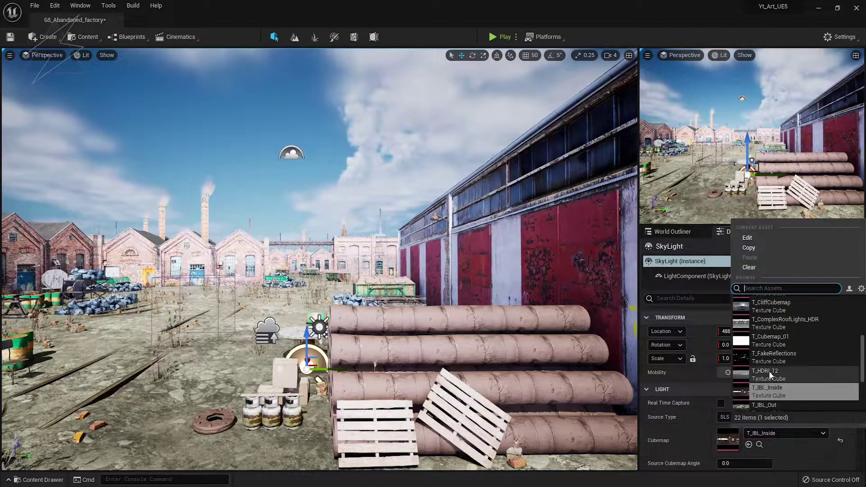
{"action": "left_click", "coordinate": [770, 371]}
{"action": "left_click", "coordinate": [773, 434]}
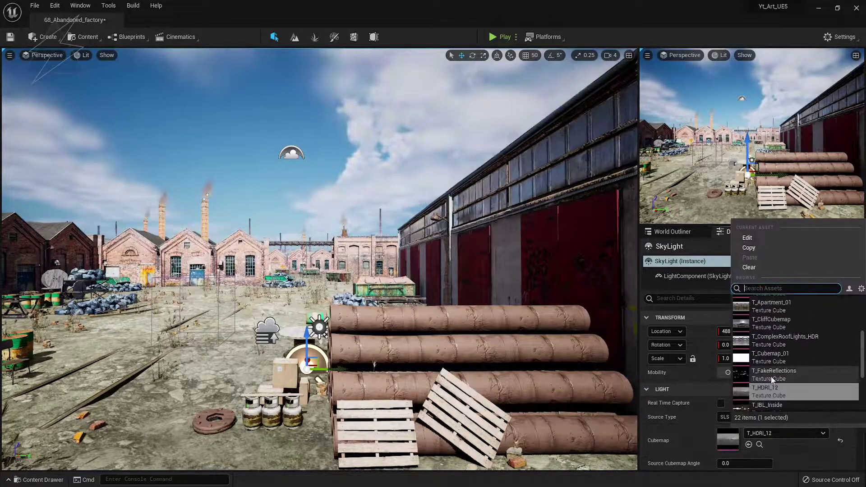
{"action": "left_click", "coordinate": [771, 376]}
{"action": "left_click", "coordinate": [770, 433]}
{"action": "left_click", "coordinate": [762, 371]}
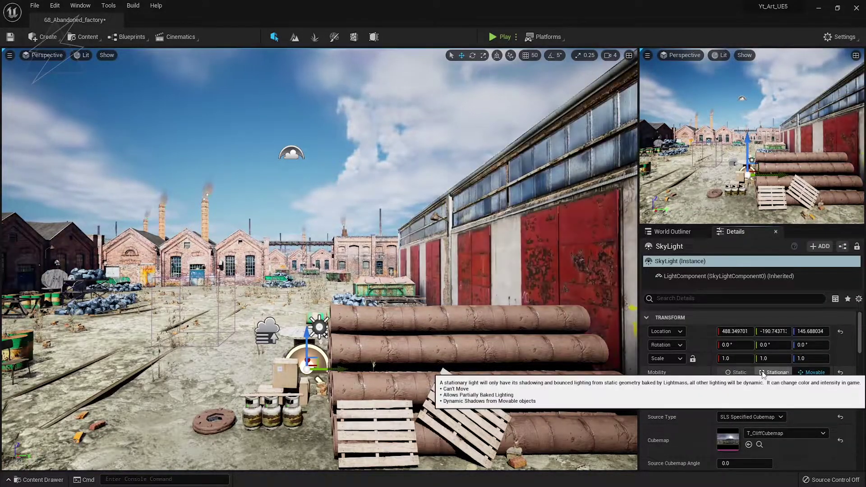
- Switch the SkyLight source to SLS Captured Scene with Real Time Capture, then adjust the sun direction
{"action": "left_click", "coordinate": [749, 417]}
{"action": "left_click", "coordinate": [736, 427]}
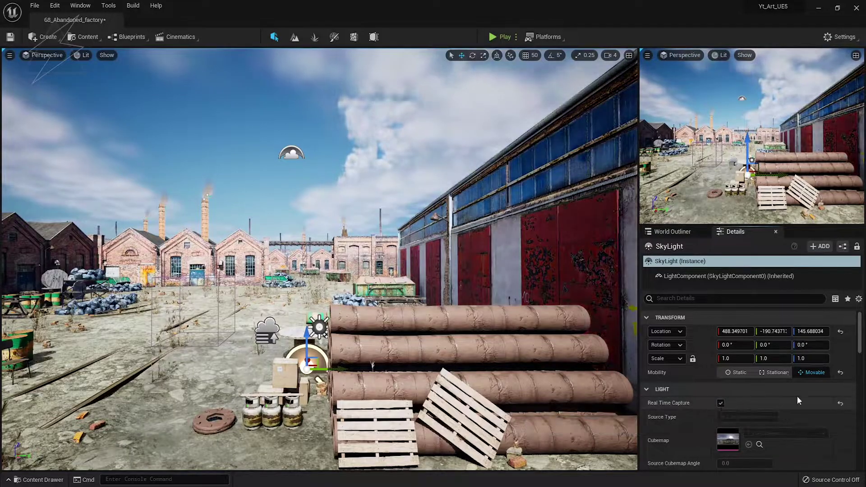
{"action": "left_click", "coordinate": [721, 403]}
{"action": "scroll", "coordinate": [244, 307], "scroll_direction": "up", "scroll_amount": 2}
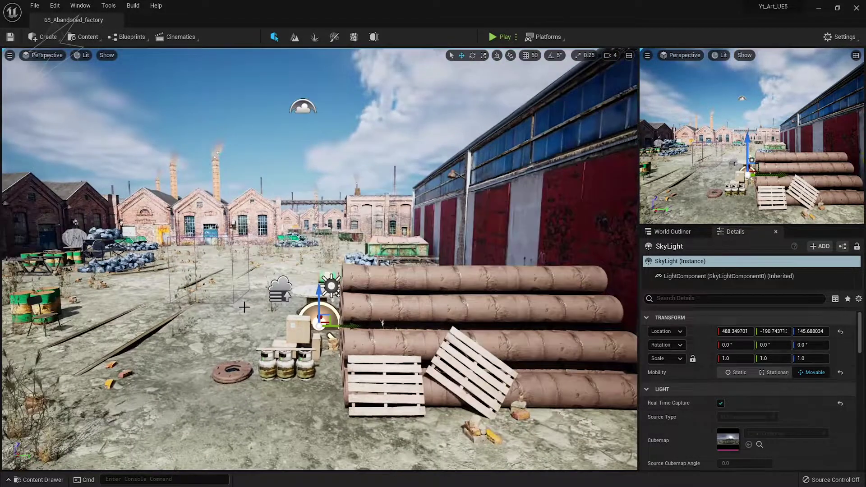
{"action": "key", "text": "ctrl+l"}
{"action": "key", "text": "ctrl+l"}
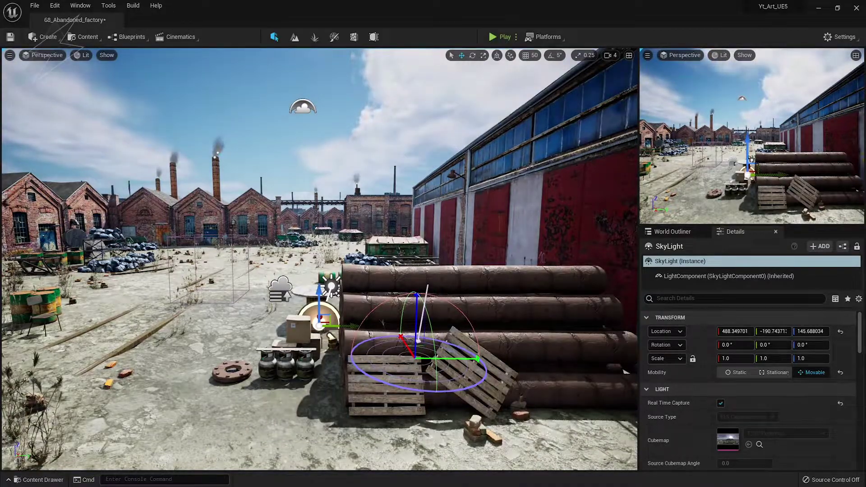
{"action": "right_click_drag", "start_coordinate": [224, 204], "coordinate": [233, 185]}
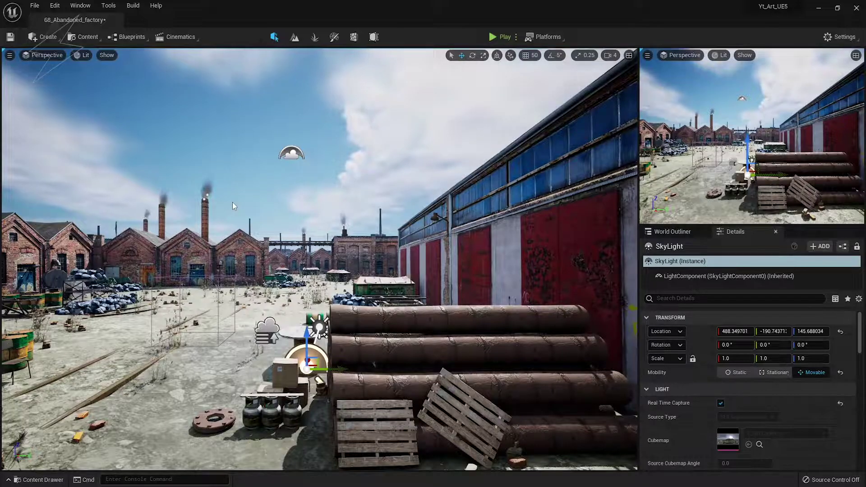
{"action": "left_click", "coordinate": [672, 232]}
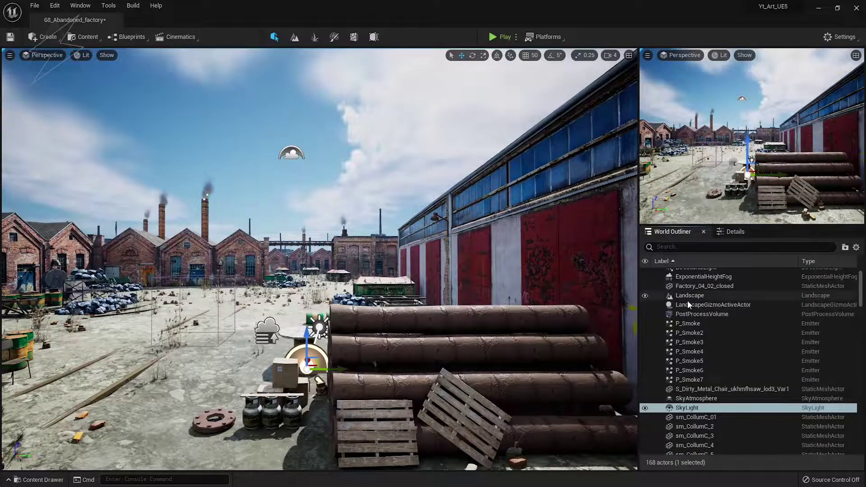
{"action": "left_click", "coordinate": [721, 247]}
{"action": "type", "text": "VO"}
{"action": "left_click", "coordinate": [686, 291]}
{"action": "left_click", "coordinate": [735, 231]}
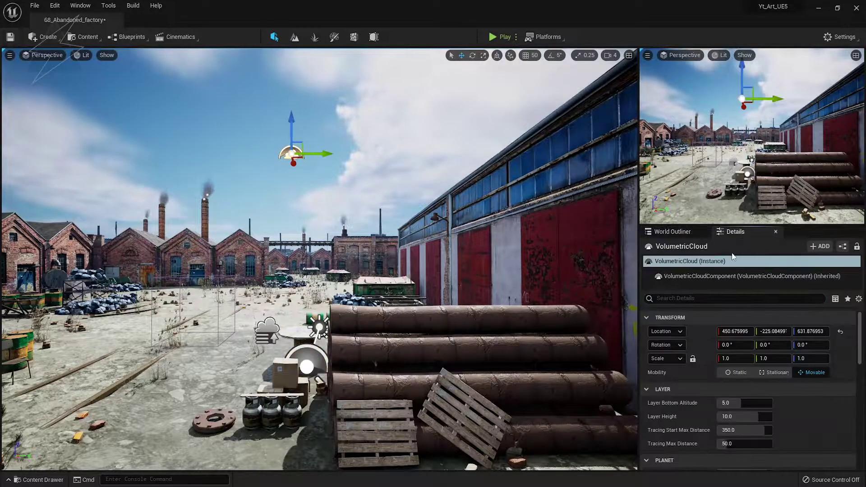
{"action": "mouse_move", "coordinate": [739, 403]}
{"action": "left_mouse_down"}
{"action": "mouse_move", "coordinate": [767, 403]}
{"action": "mouse_move", "coordinate": [748, 402]}
{"action": "mouse_move", "coordinate": [763, 417]}
{"action": "left_mouse_up"}
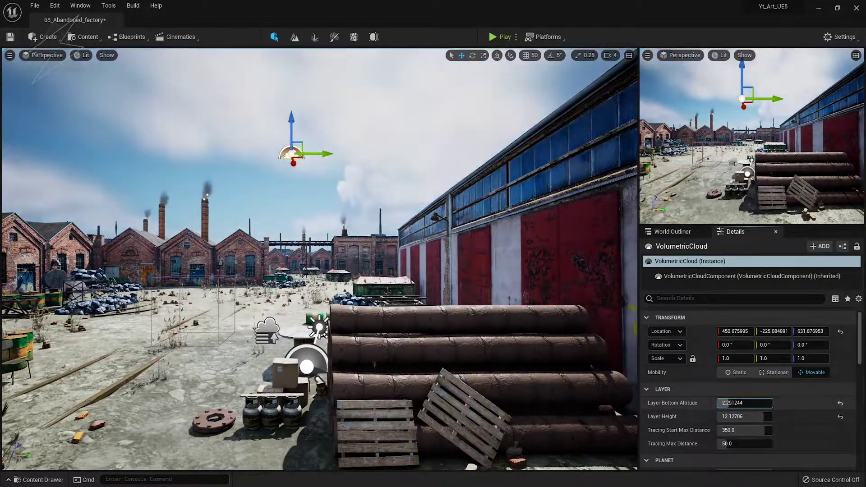
{"action": "left_click", "coordinate": [841, 404]}
{"action": "left_click", "coordinate": [840, 417]}
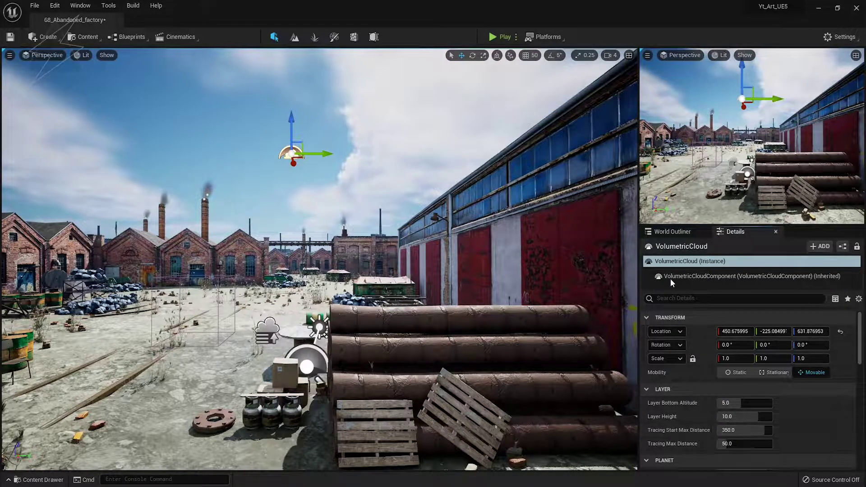
{"action": "left_click", "coordinate": [672, 232]}
{"action": "scroll", "coordinate": [708, 339], "scroll_direction": "up", "scroll_amount": 10}
{"action": "scroll", "coordinate": [861, 281], "scroll_direction": "up", "scroll_amount": 10}
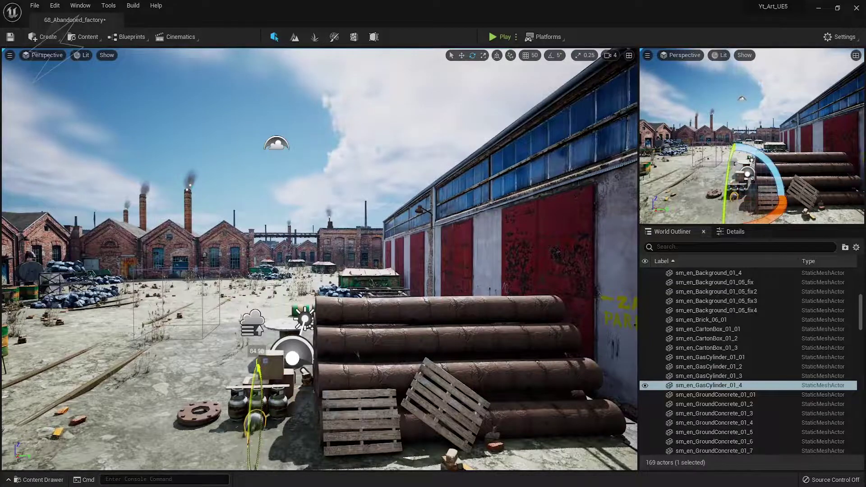
- Duplicate GasCylinder_01_4 and rotate the copy about 53° so it lies tipped over
{"action": "key", "text": "w"}
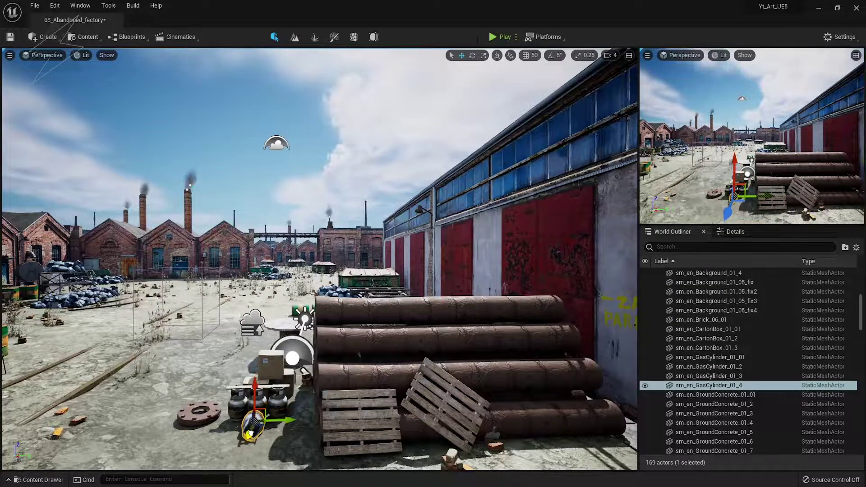
{"action": "key", "text": "Escape"}
{"action": "mouse_move", "coordinate": [251, 421]}
{"action": "left_mouse_down", "text": "alt"}
{"action": "mouse_move", "coordinate": [293, 419]}
{"action": "mouse_move", "coordinate": [334, 436]}
{"action": "left_mouse_up", "text": "alt"}
{"action": "key", "text": "e"}
{"action": "key", "text": "w"}
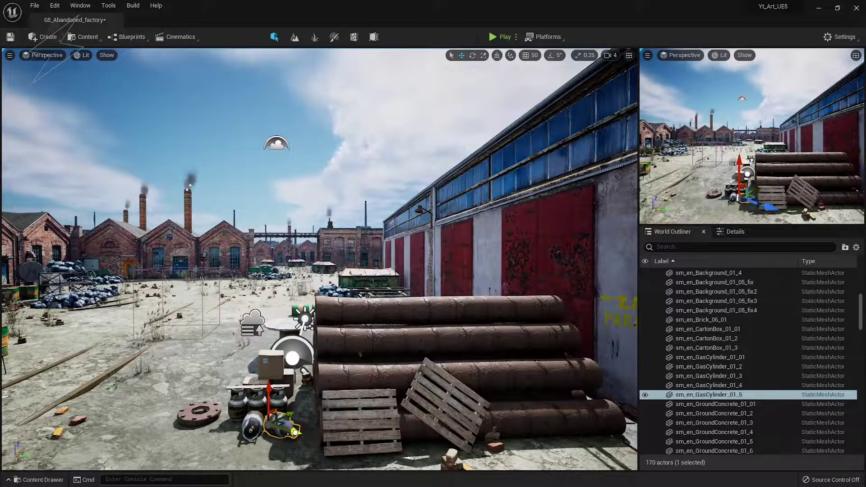
{"action": "key", "text": "Escape"}
{"action": "left_click", "coordinate": [188, 414]}
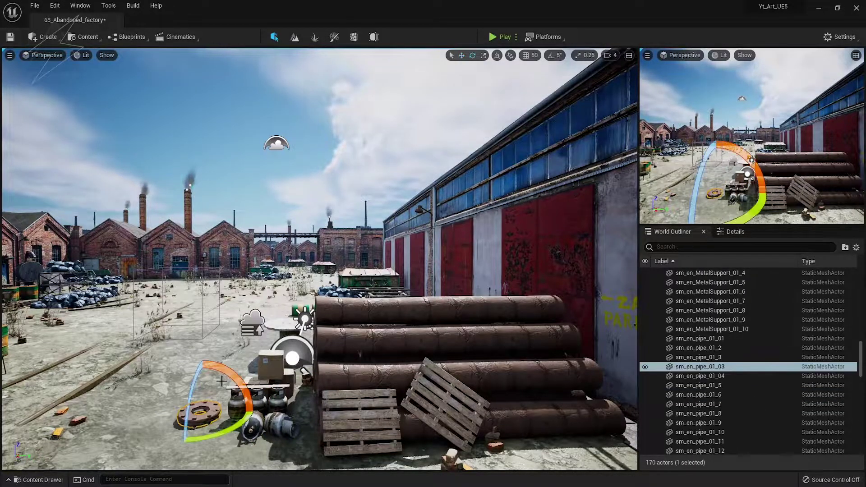
{"action": "key", "text": "Escape"}
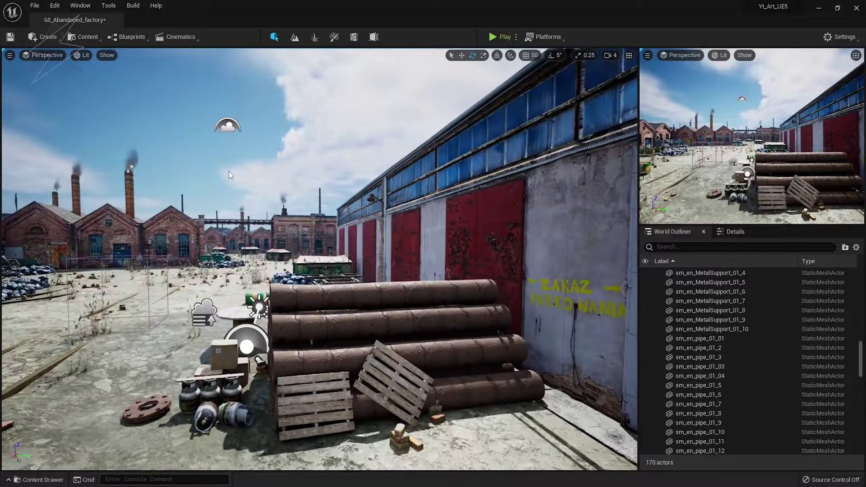
{"action": "right_click_drag", "start_coordinate": [229, 171], "coordinate": [229, 254]}
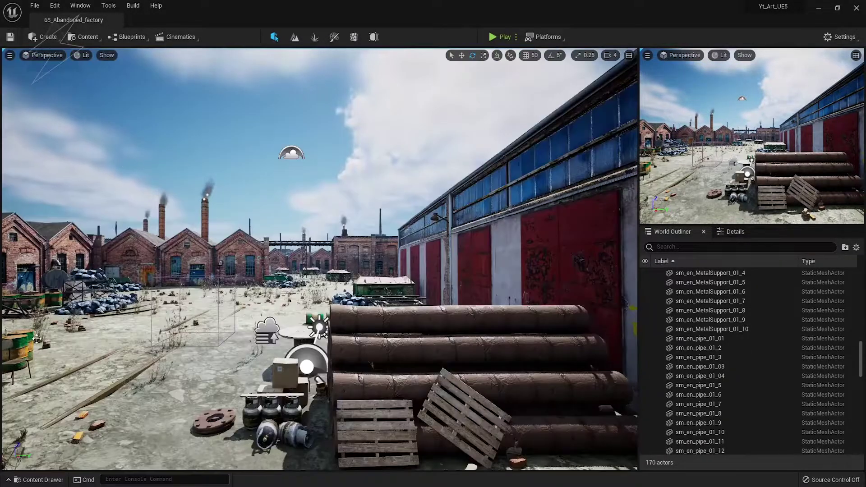
- Duplicate the dirty metal chair and set the copy beside the green-and-yellow barrels
{"action": "right_click_drag", "start_coordinate": [37, 339], "coordinate": [44, 363]}
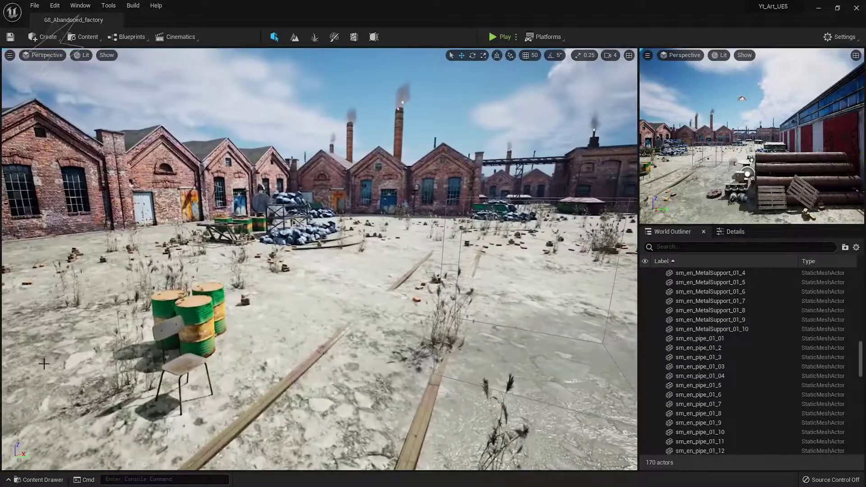
{"action": "left_click", "coordinate": [187, 367]}
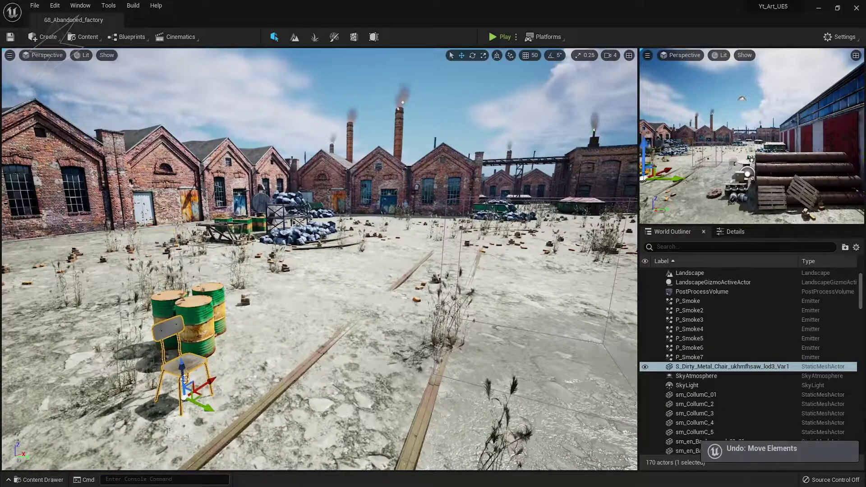
{"action": "left_click_drag", "start_coordinate": [185, 366], "coordinate": [199, 312], "text": "alt"}
{"action": "key", "text": "f"}
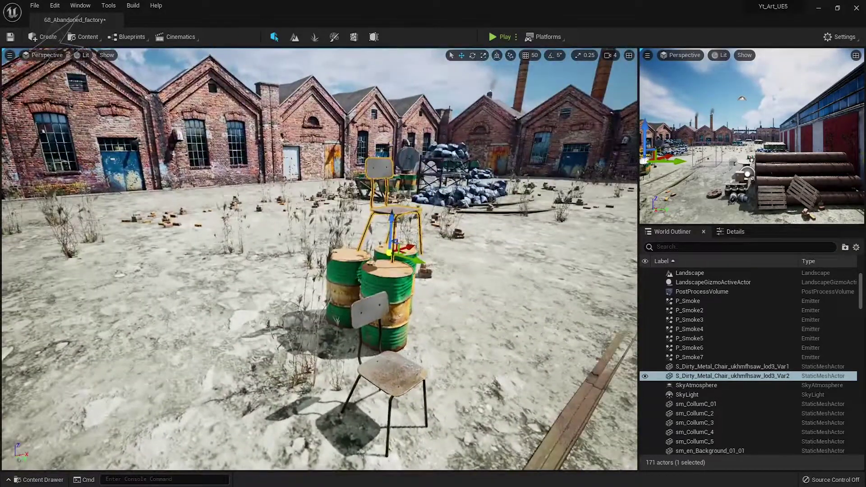
{"action": "left_click_drag", "start_coordinate": [395, 221], "coordinate": [431, 279]}
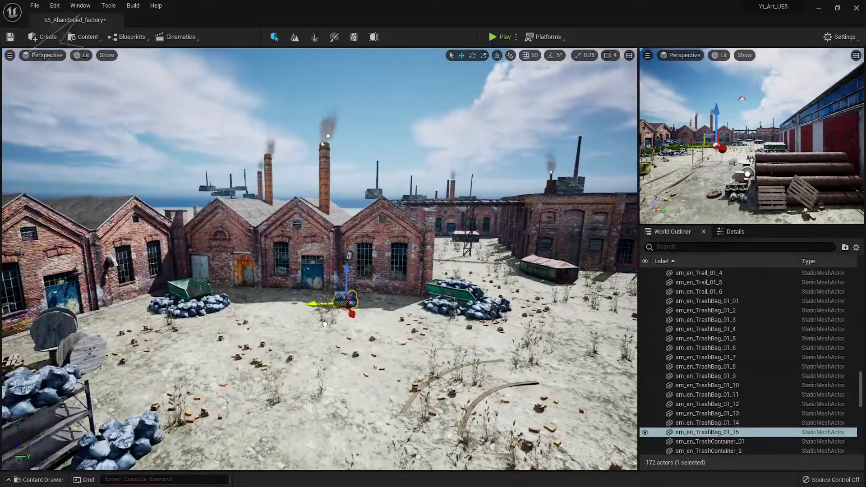
- Copy the trash bag pile and metal racks toward the buildings, stacking one rack atop another
{"action": "key", "text": "w"}
{"action": "left_click_drag", "start_coordinate": [335, 299], "coordinate": [360, 319], "text": "alt"}
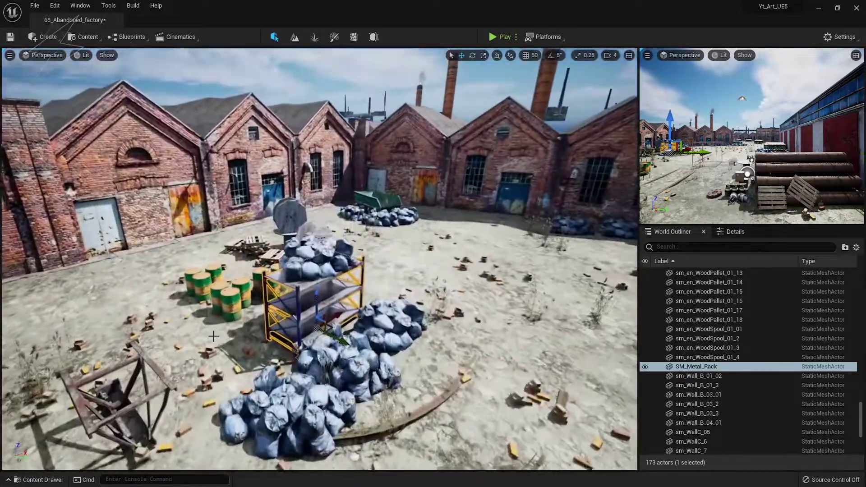
{"action": "mouse_move", "coordinate": [318, 271]}
{"action": "left_mouse_down", "text": "alt"}
{"action": "mouse_move", "coordinate": [487, 212]}
{"action": "mouse_move", "coordinate": [582, 243]}
{"action": "left_mouse_up", "text": "alt"}
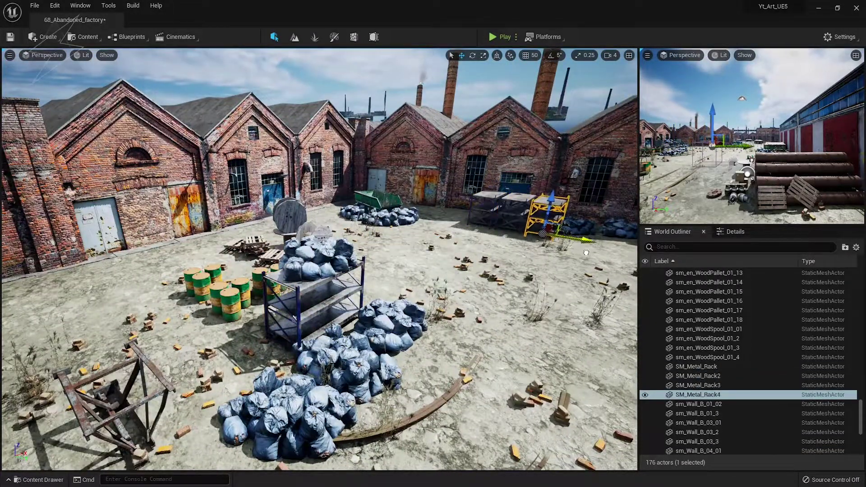
{"action": "left_click", "coordinate": [579, 231]}
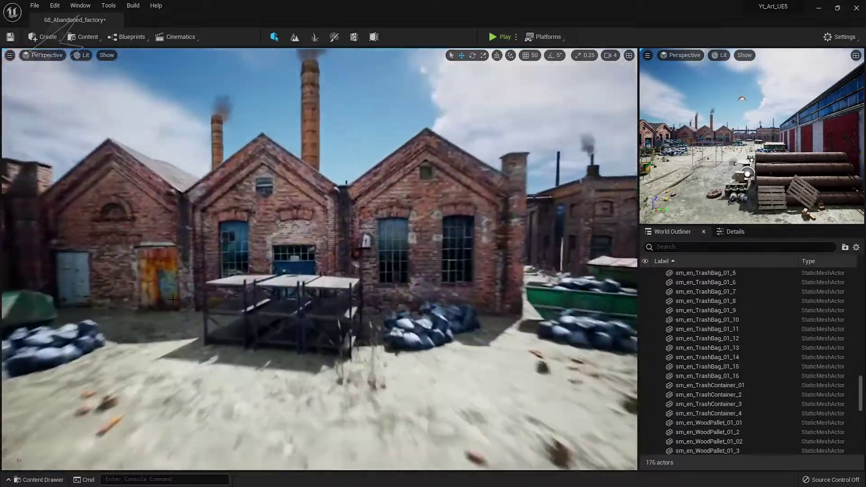
{"action": "mouse_move", "coordinate": [289, 315]}
{"action": "left_mouse_down", "text": "alt"}
{"action": "mouse_move", "coordinate": [325, 315]}
{"action": "mouse_move", "coordinate": [334, 271]}
{"action": "mouse_move", "coordinate": [361, 293]}
{"action": "mouse_move", "coordinate": [383, 256]}
{"action": "left_mouse_up", "text": "alt"}
{"action": "key", "text": "e"}
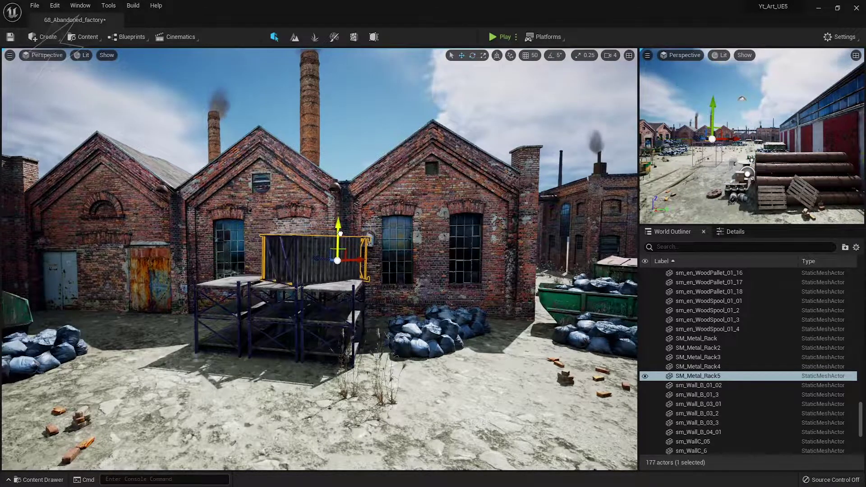